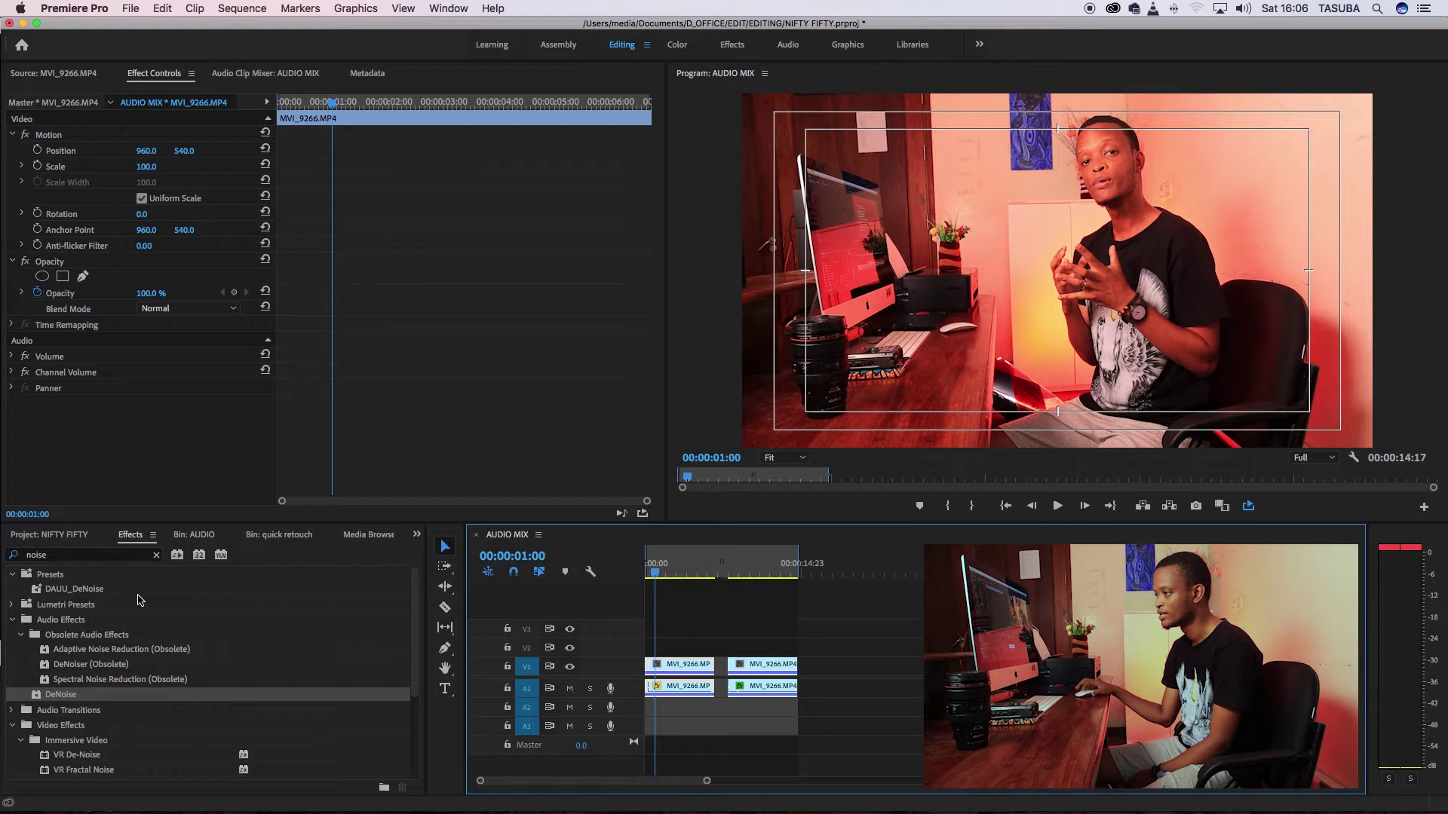
# Step: Show the NIFTY FIFTY project's media list and bring up actions for the MVI_9266 clip
pyautogui.click(51, 535)
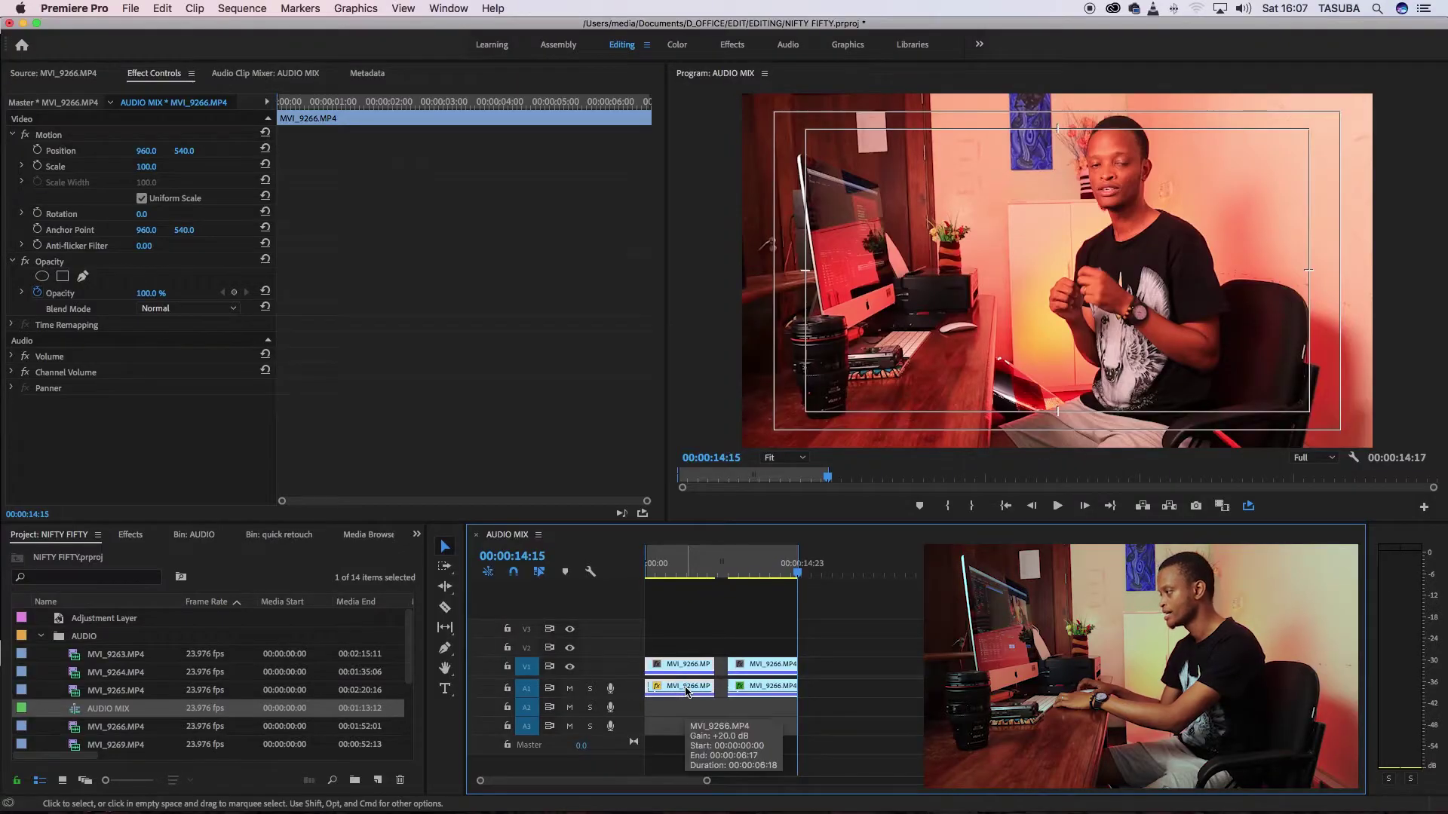
pyautogui.rightClick(687, 692)
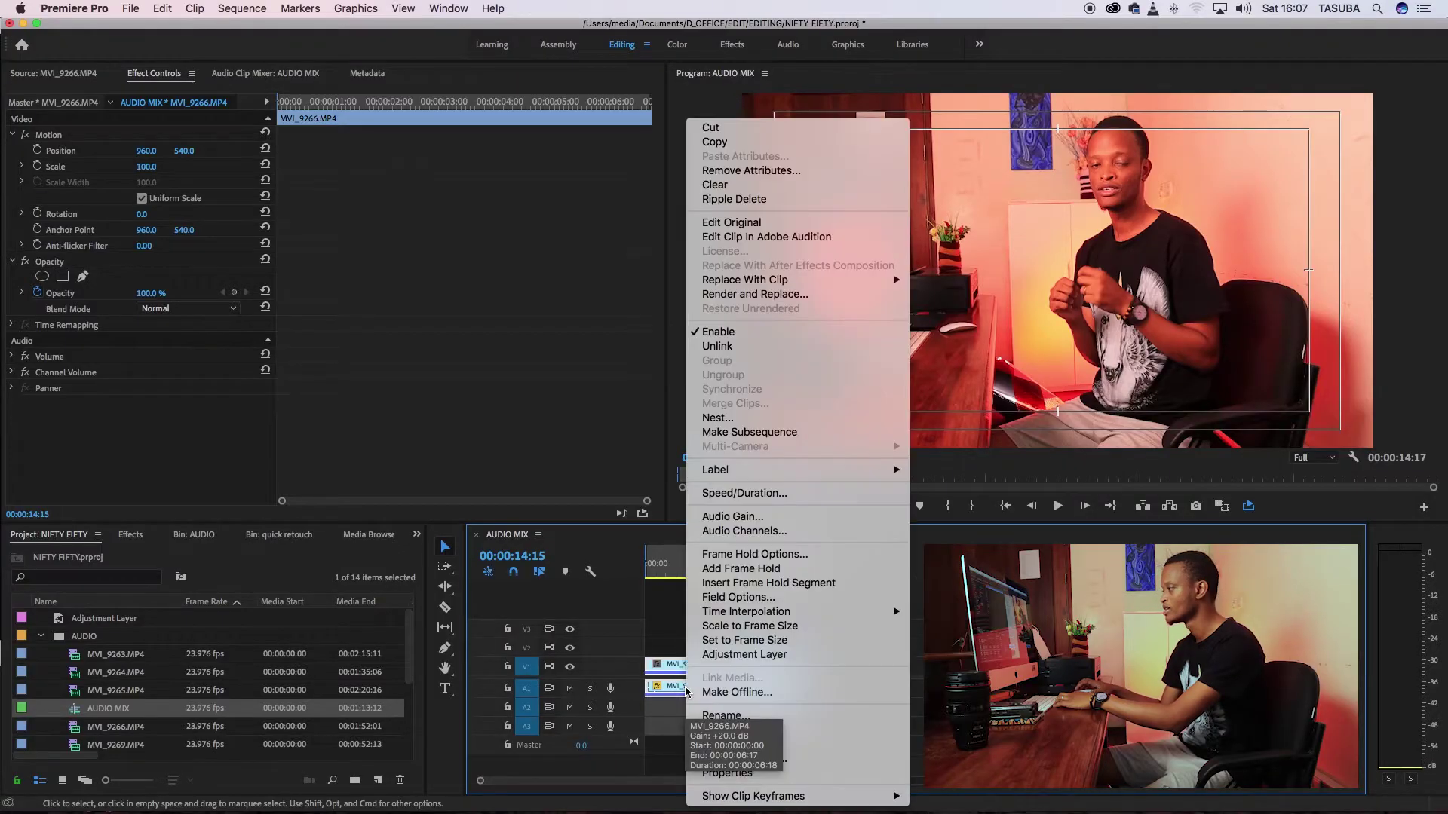
# Step: Lower the MVI_9266 clip's audio gain by 20 dB and return to the sequence start
pyautogui.click(752, 519)
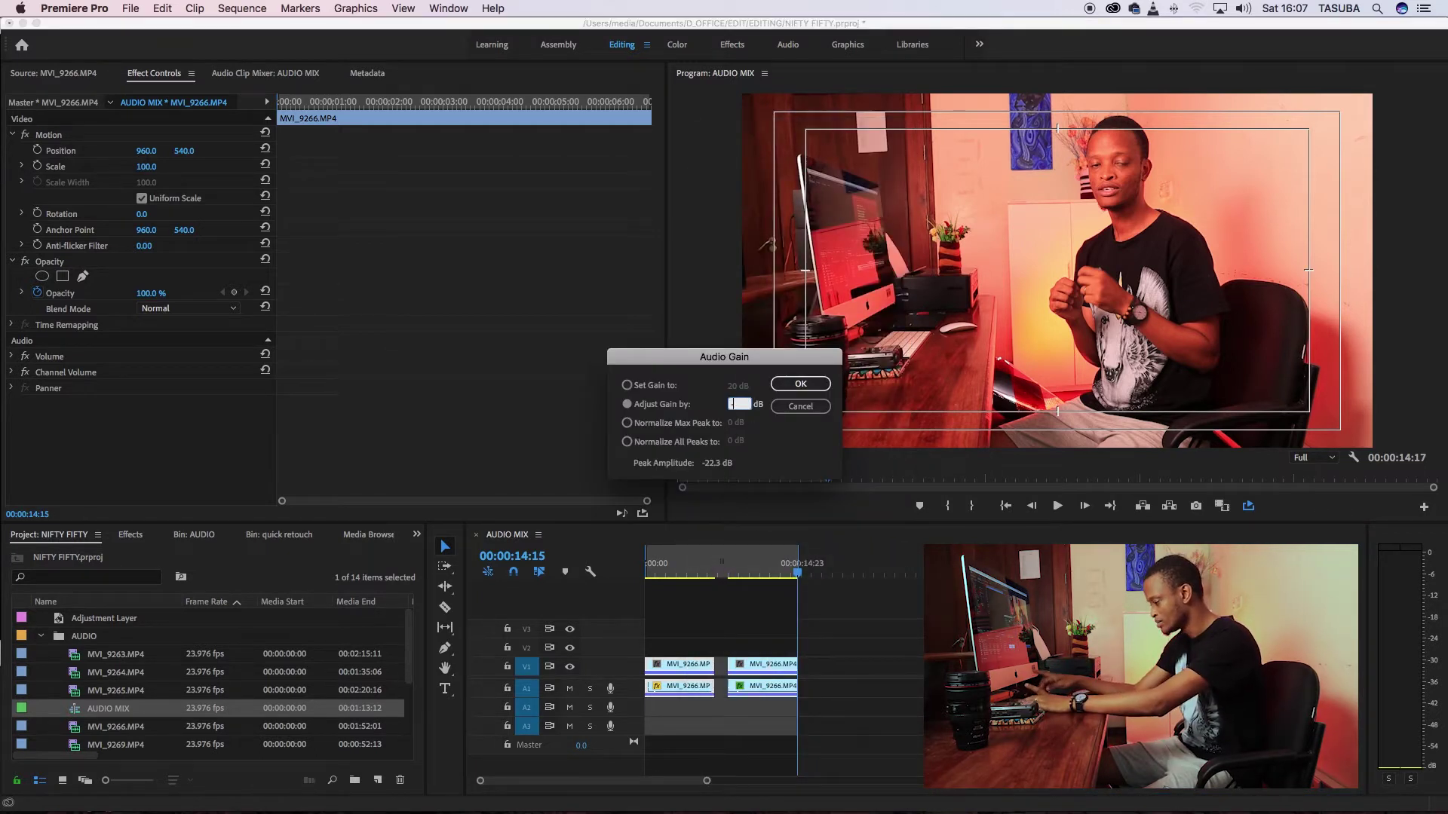
pyautogui.click(804, 386)
pyautogui.press('Home')
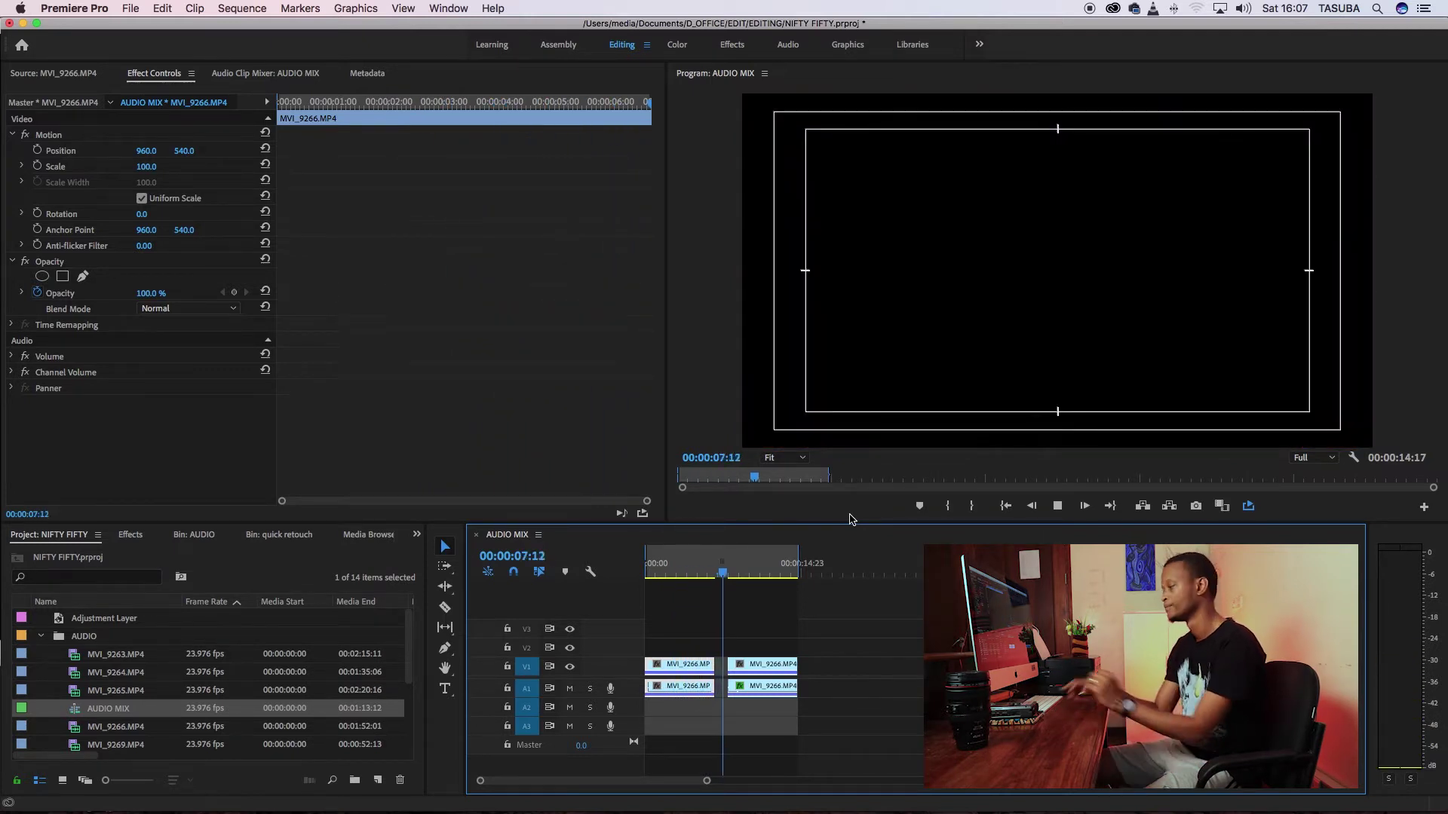
pyautogui.press('space')
pyautogui.press('space')
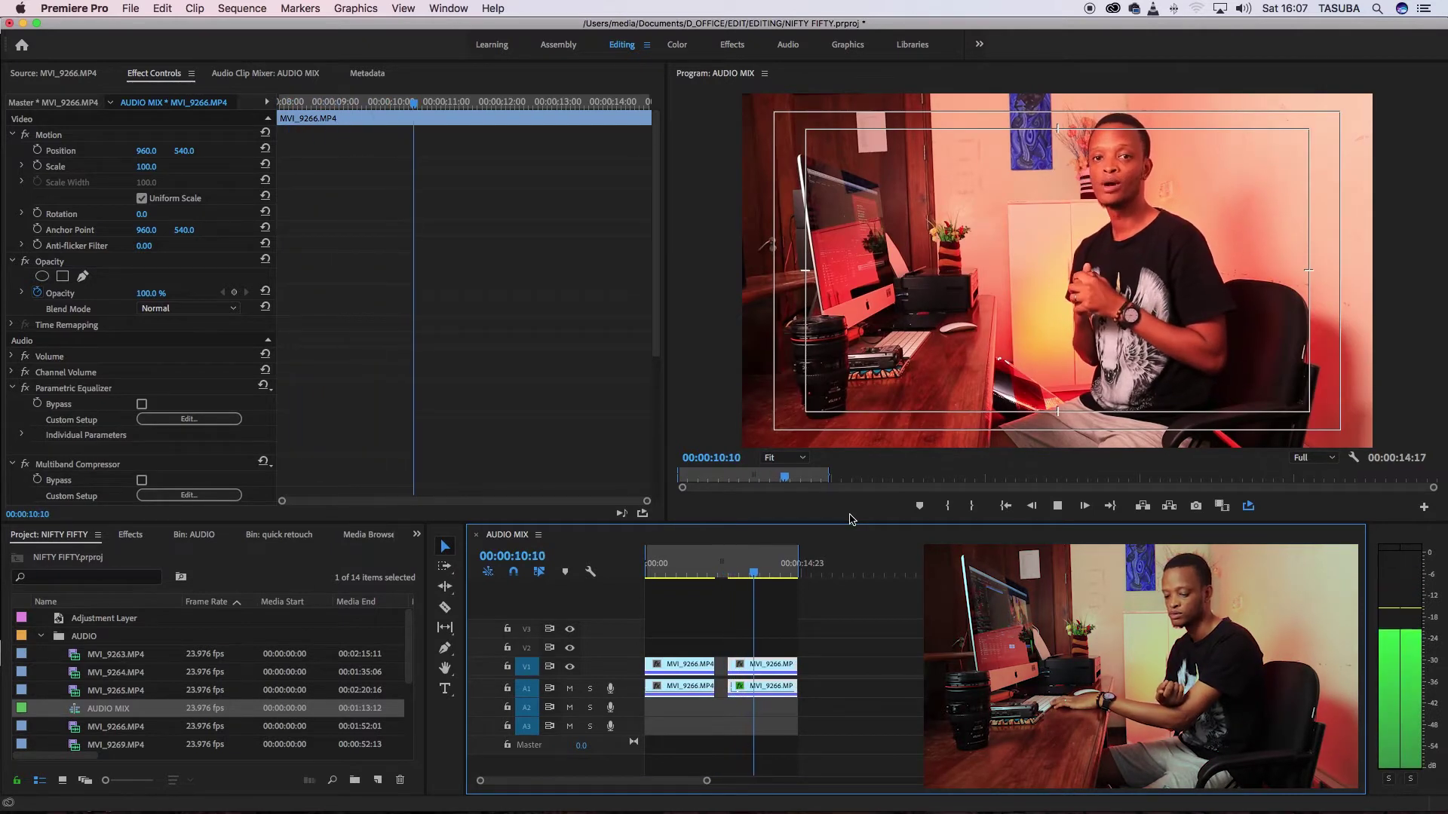
pyautogui.press('space')
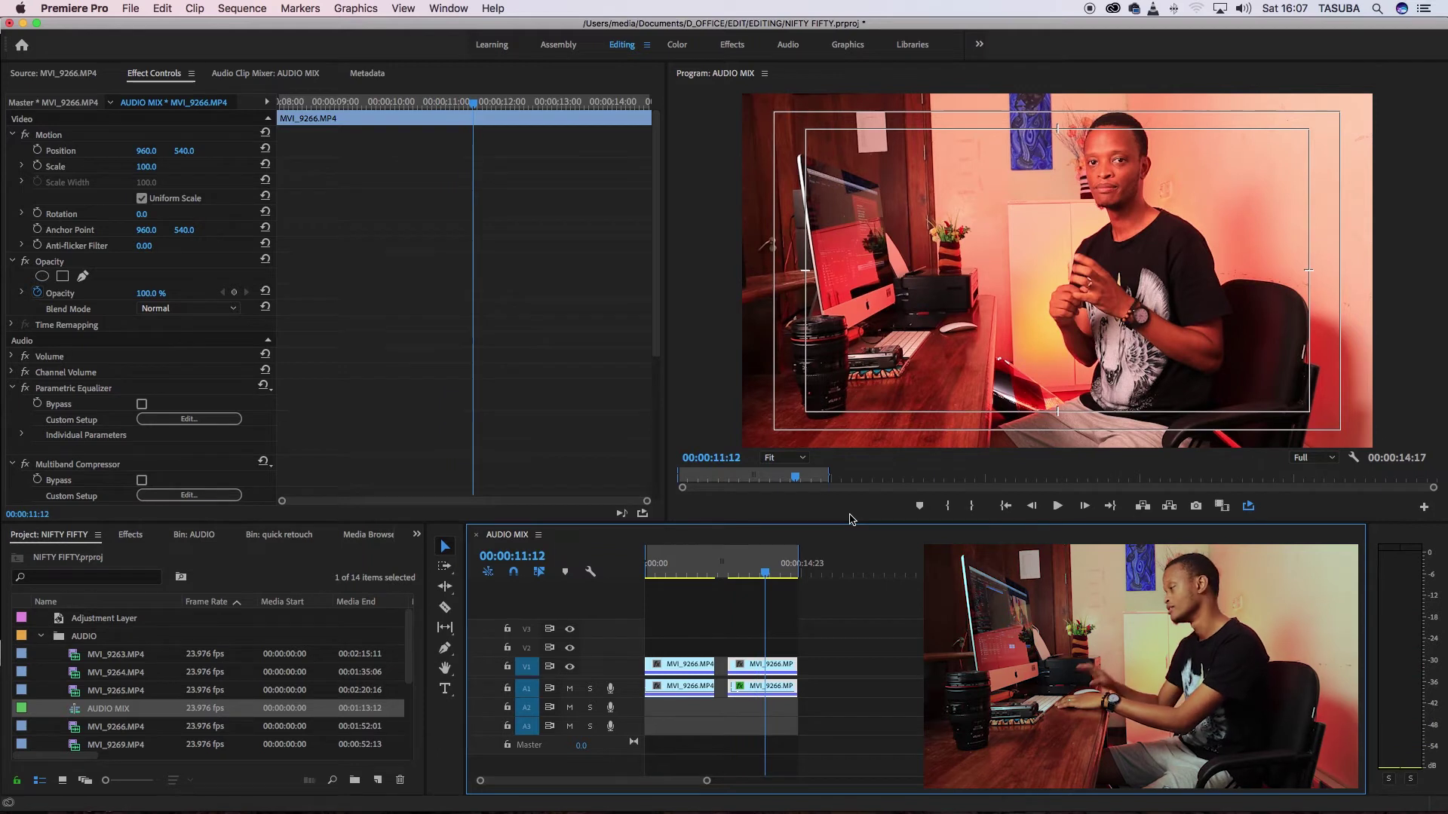
pyautogui.click(680, 575)
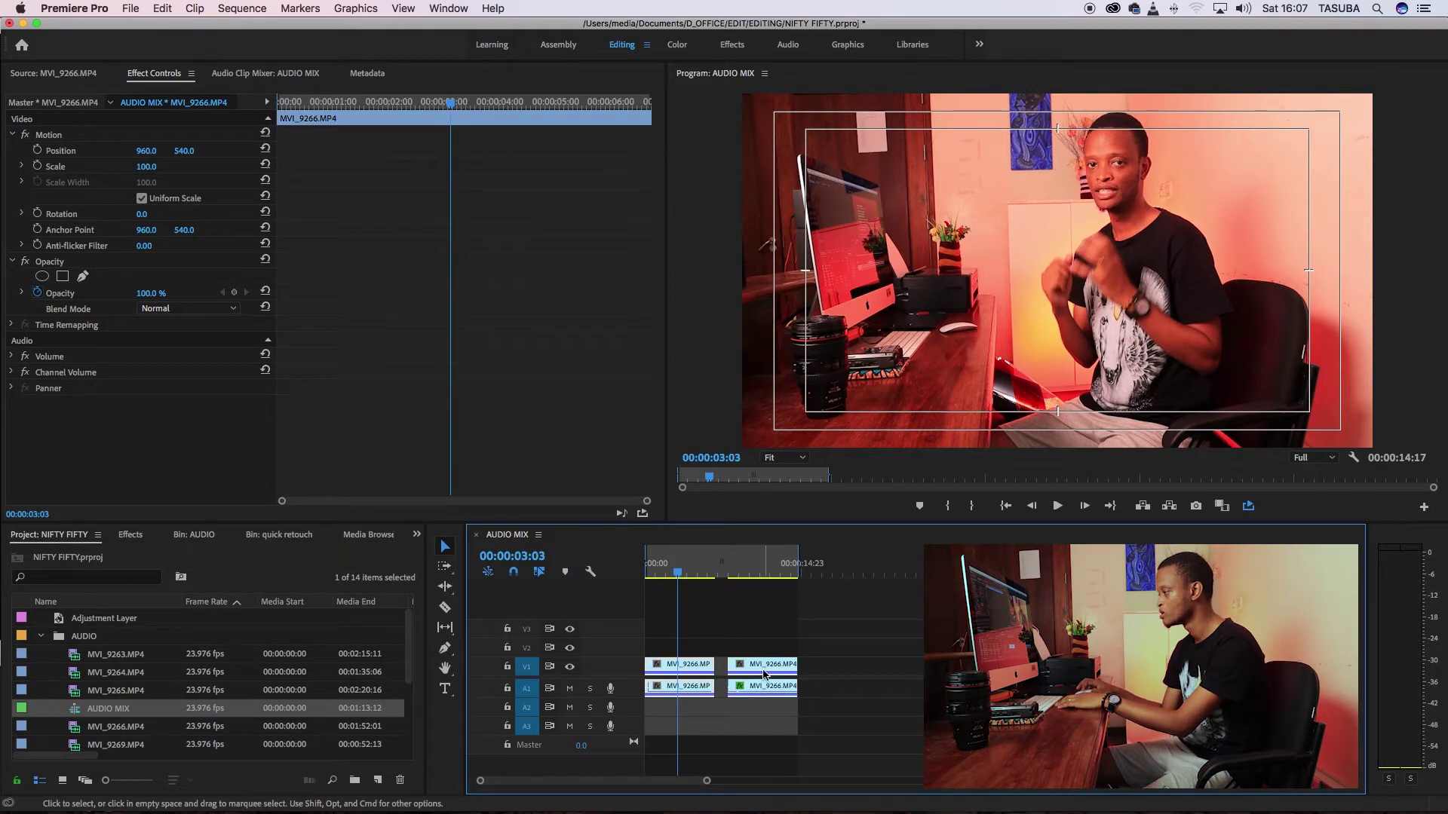
pyautogui.moveTo(766, 674); pyautogui.dragTo(892, 682)
pyautogui.moveTo(758, 685)
pyautogui.mouseDown()
pyautogui.moveTo(722, 671)
pyautogui.moveTo(750, 672)
pyautogui.mouseUp()
pyautogui.click(684, 671)
pyautogui.click(762, 573)
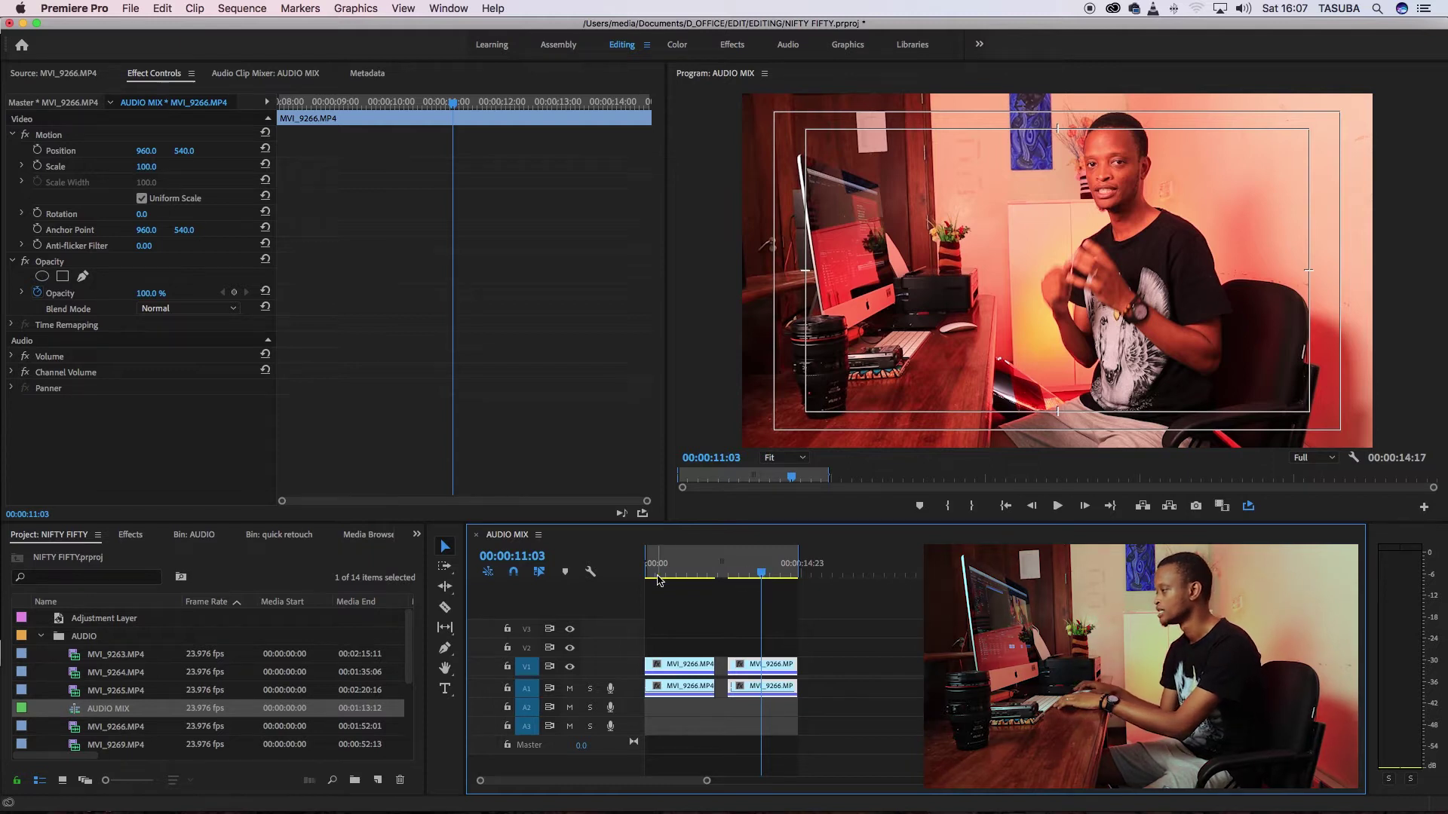
pyautogui.click(759, 571)
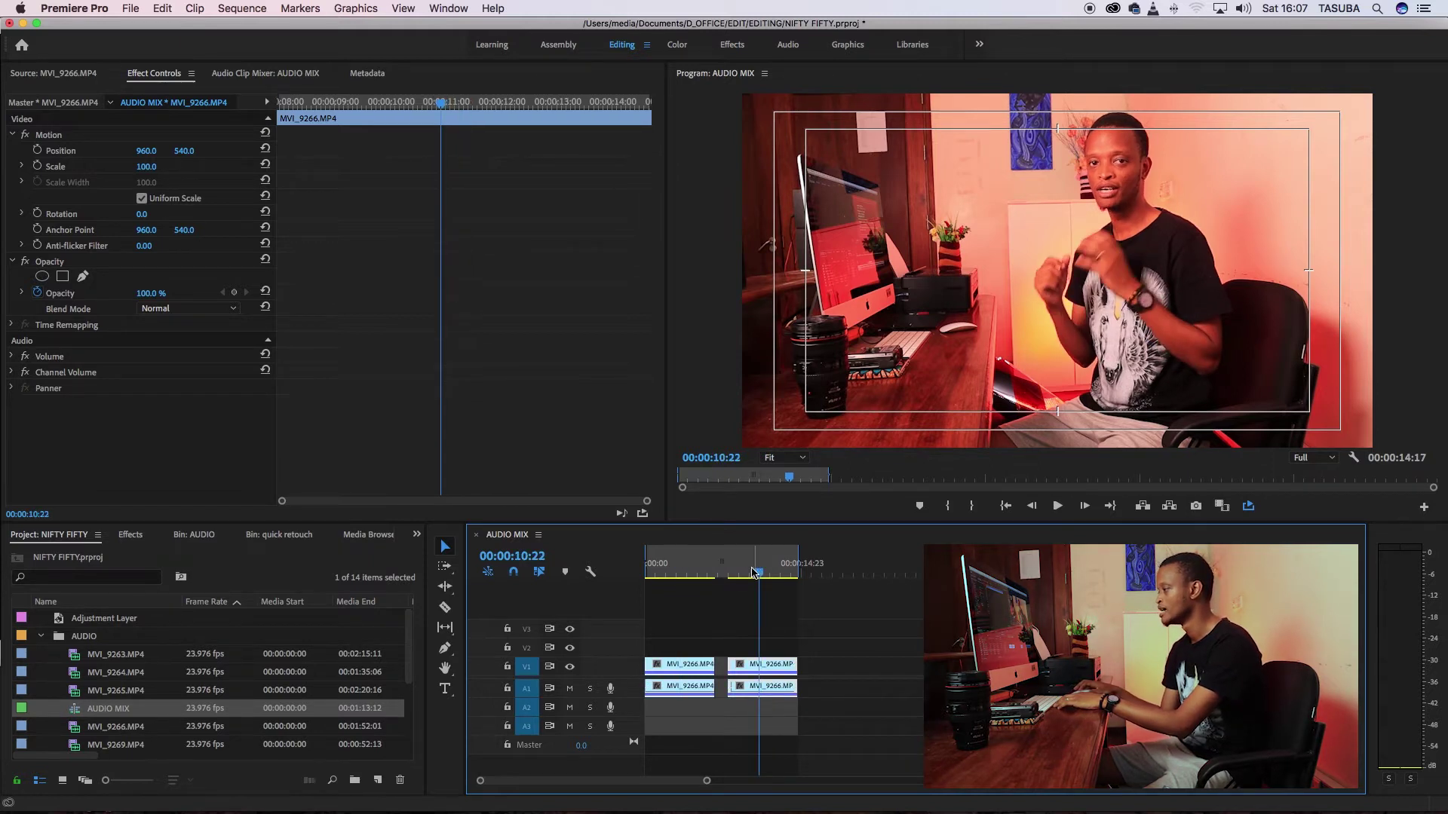
pyautogui.click(677, 576)
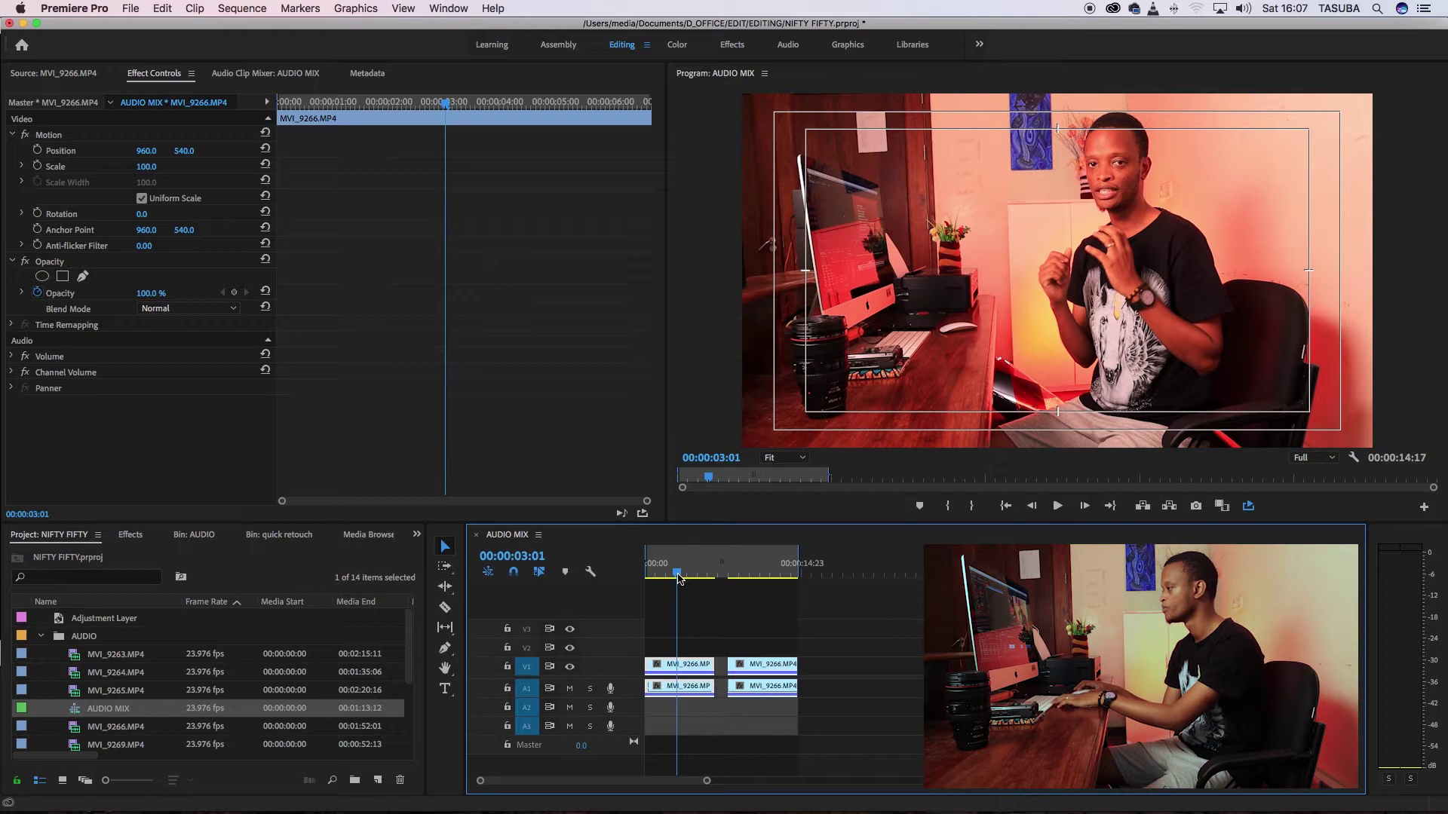
pyautogui.click(743, 575)
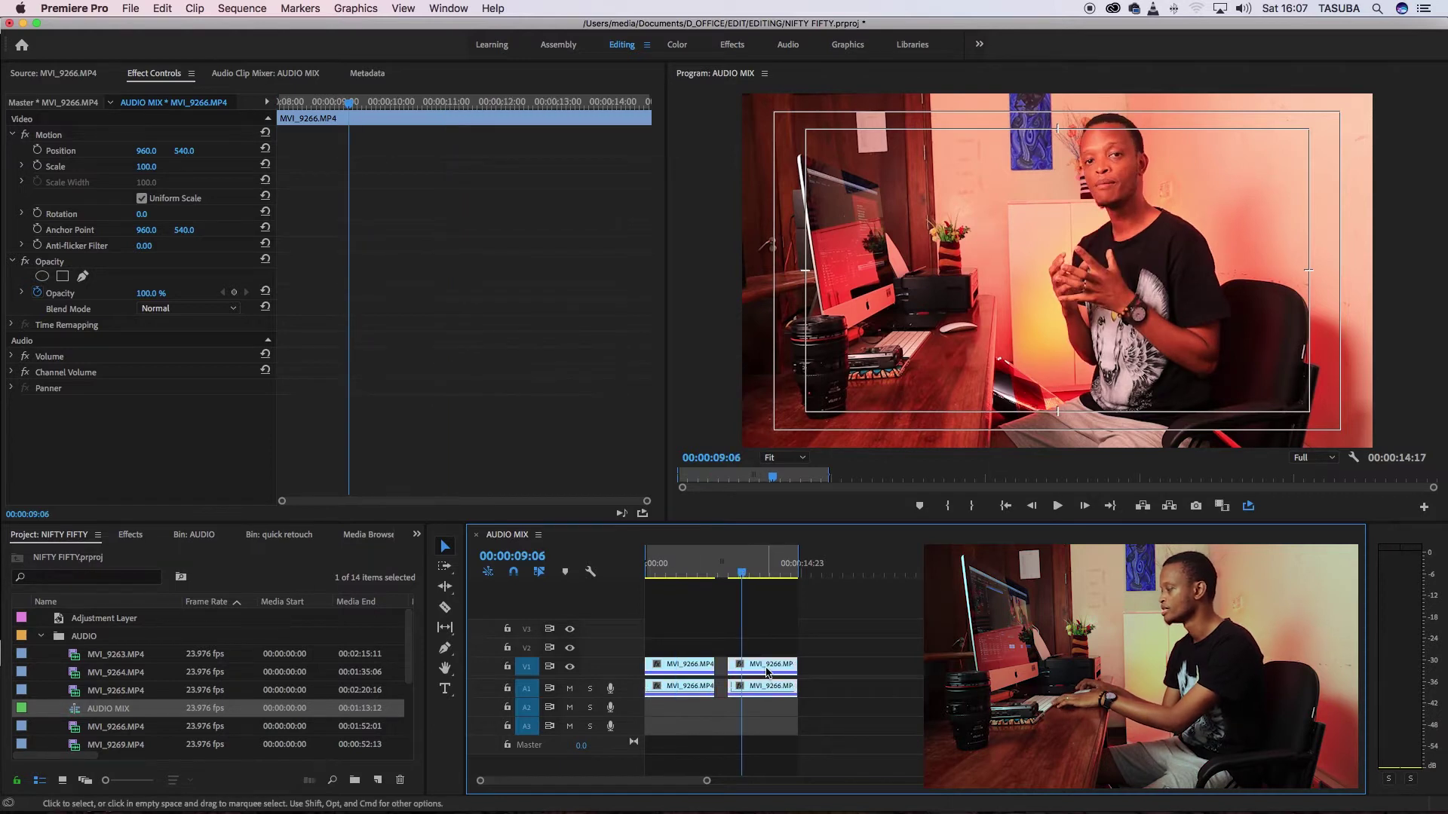
pyautogui.rightClick(753, 693)
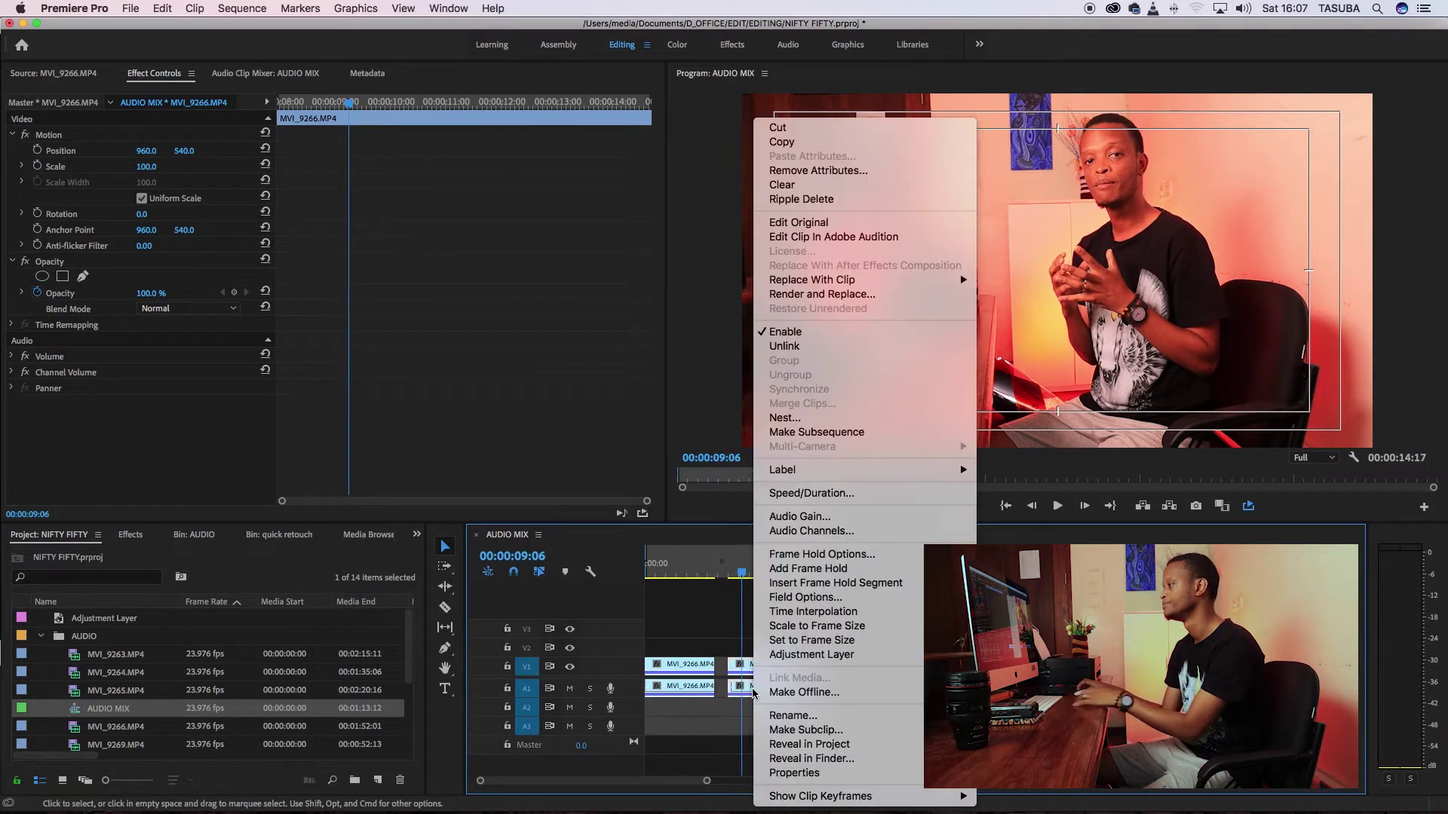
# Step: Raise the second MVI_9266 clip's gain by 20 dB and mark its 00:00:06:18 span
pyautogui.click(806, 519)
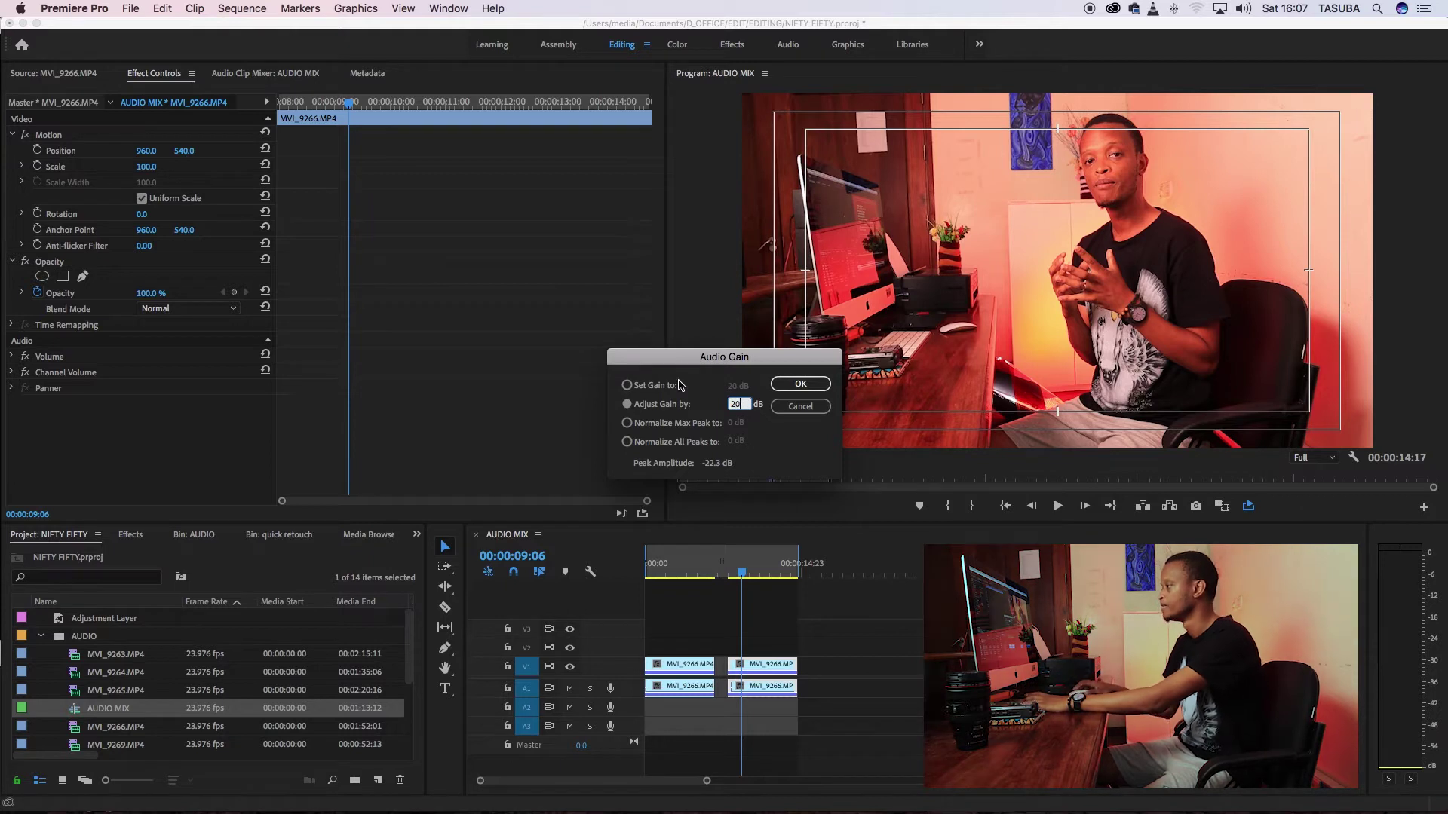
pyautogui.click(800, 385)
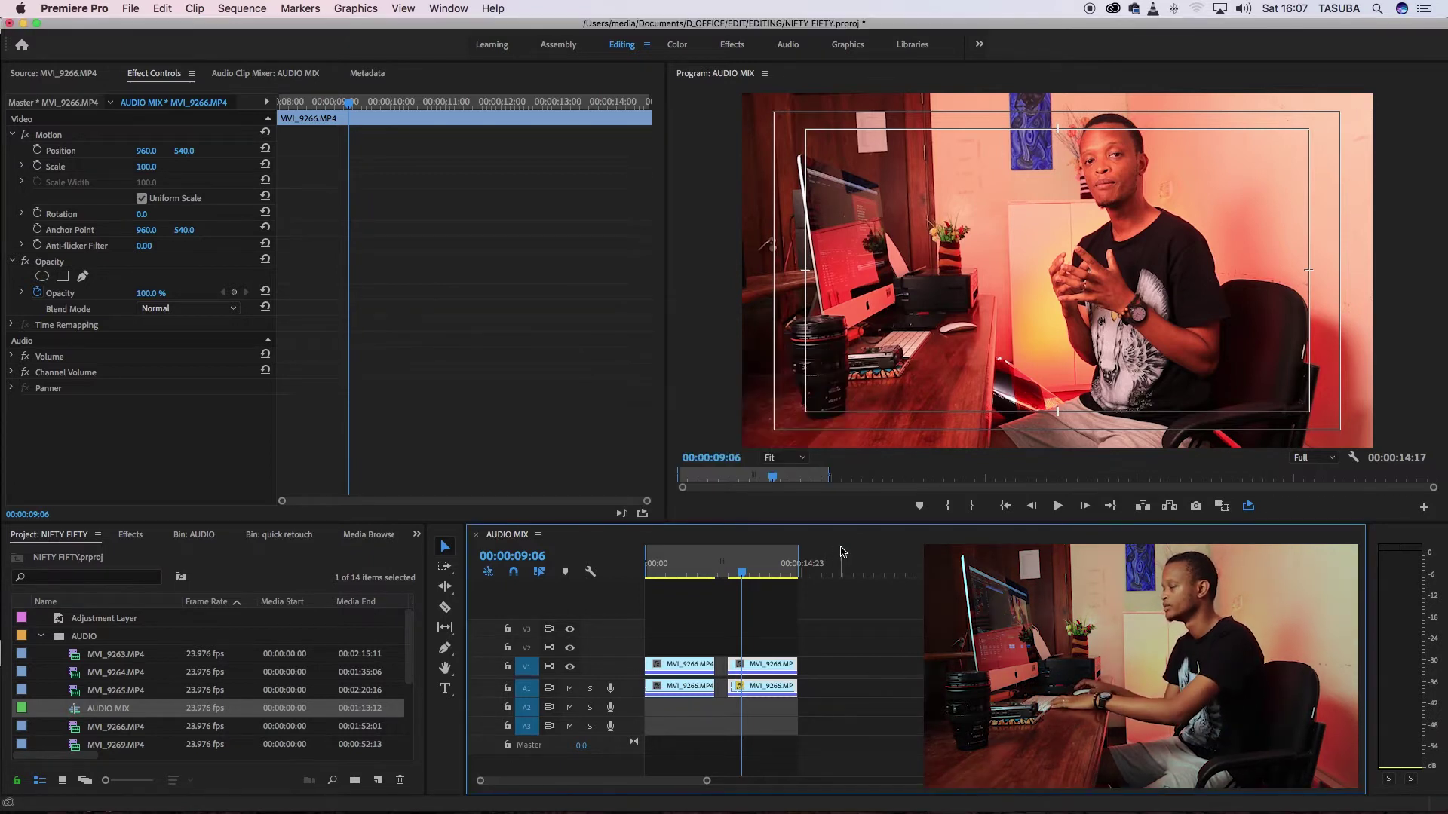
pyautogui.press('space')
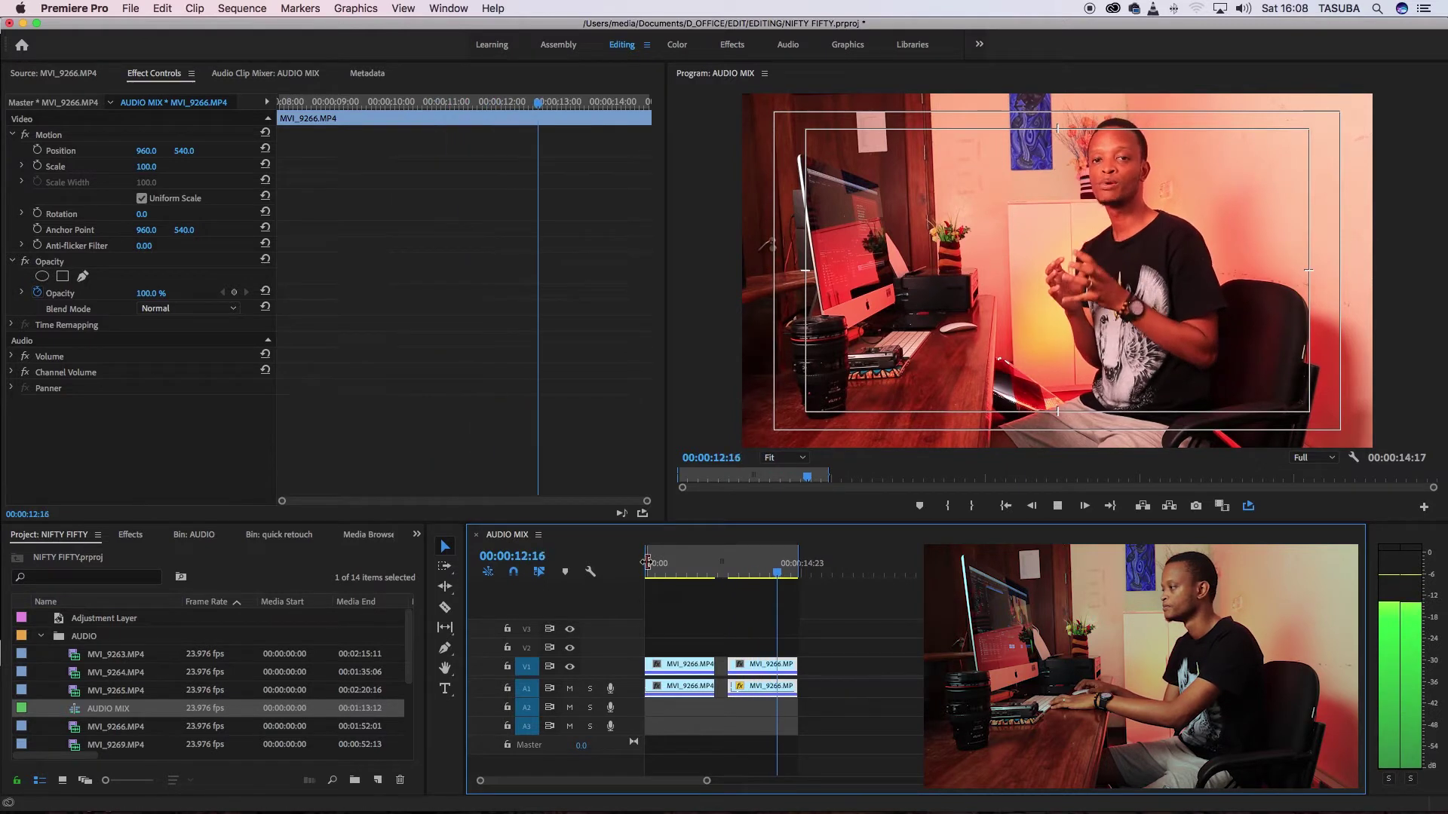
pyautogui.moveTo(647, 562); pyautogui.dragTo(730, 571)
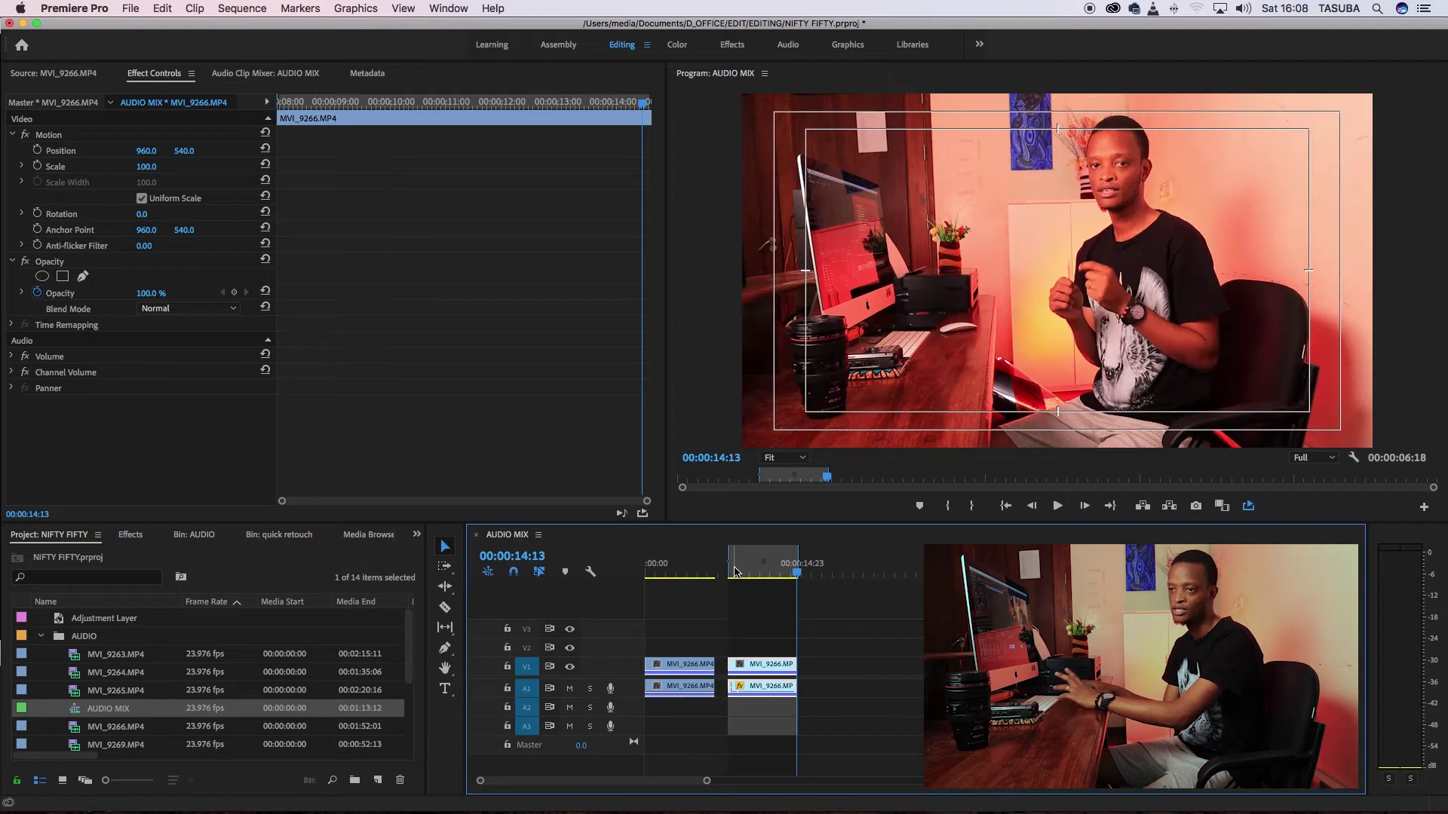
pyautogui.moveTo(795, 586); pyautogui.dragTo(767, 570)
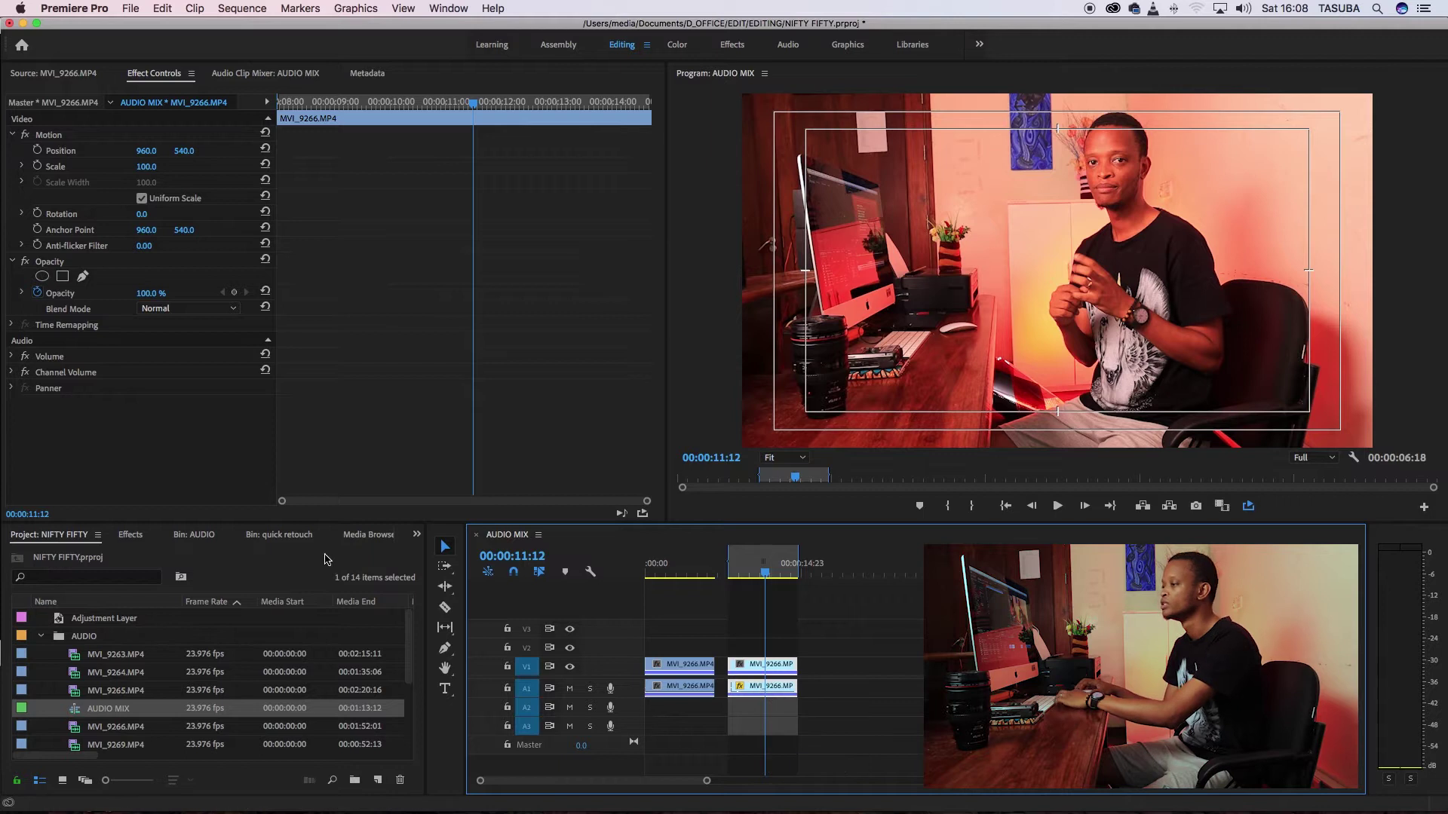
# Step: Apply DeNoise to the second MVI_9266 clip, preview it, and open its custom settings editor
pyautogui.click(130, 536)
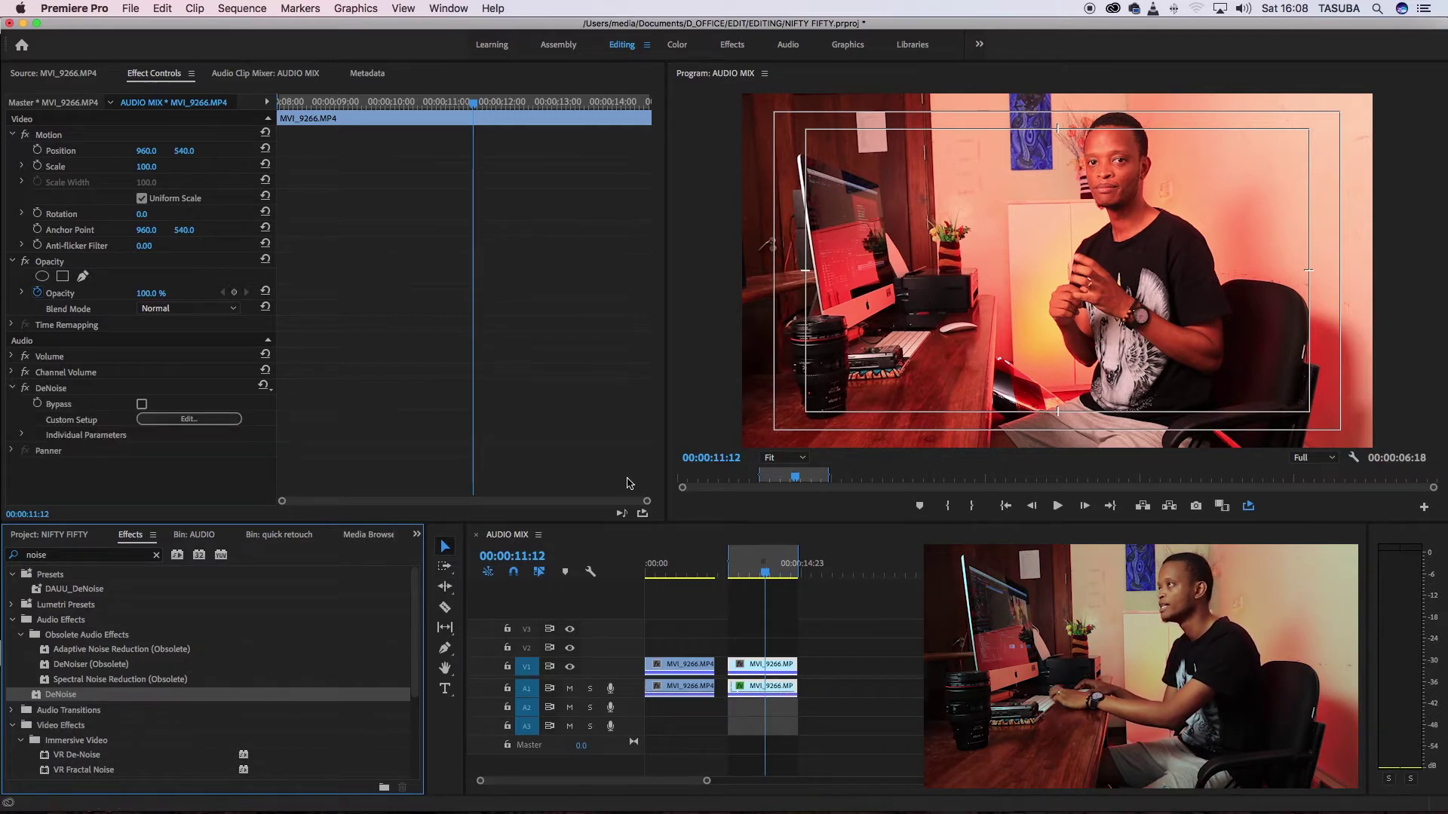
pyautogui.press('space')
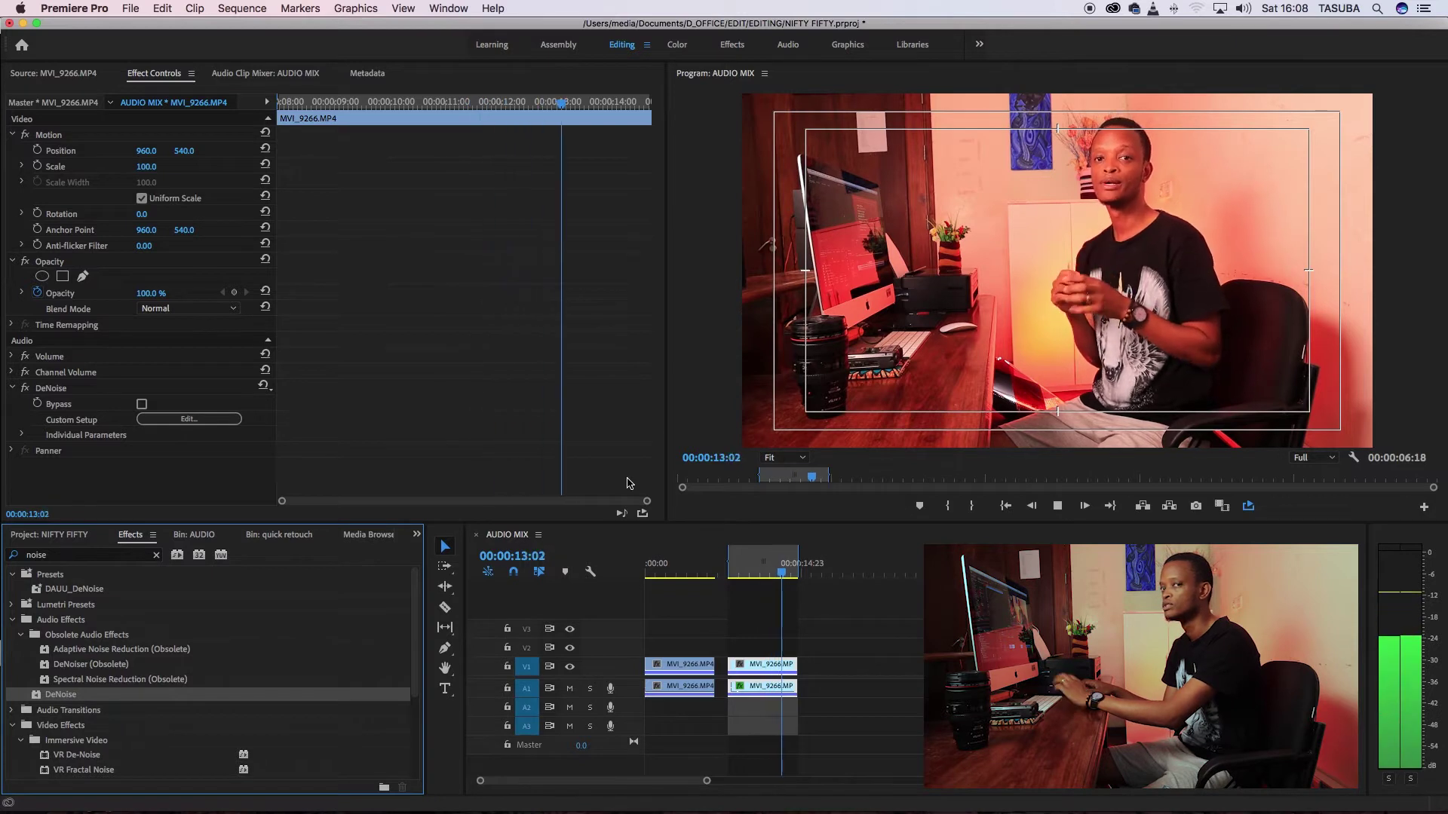
pyautogui.press('space')
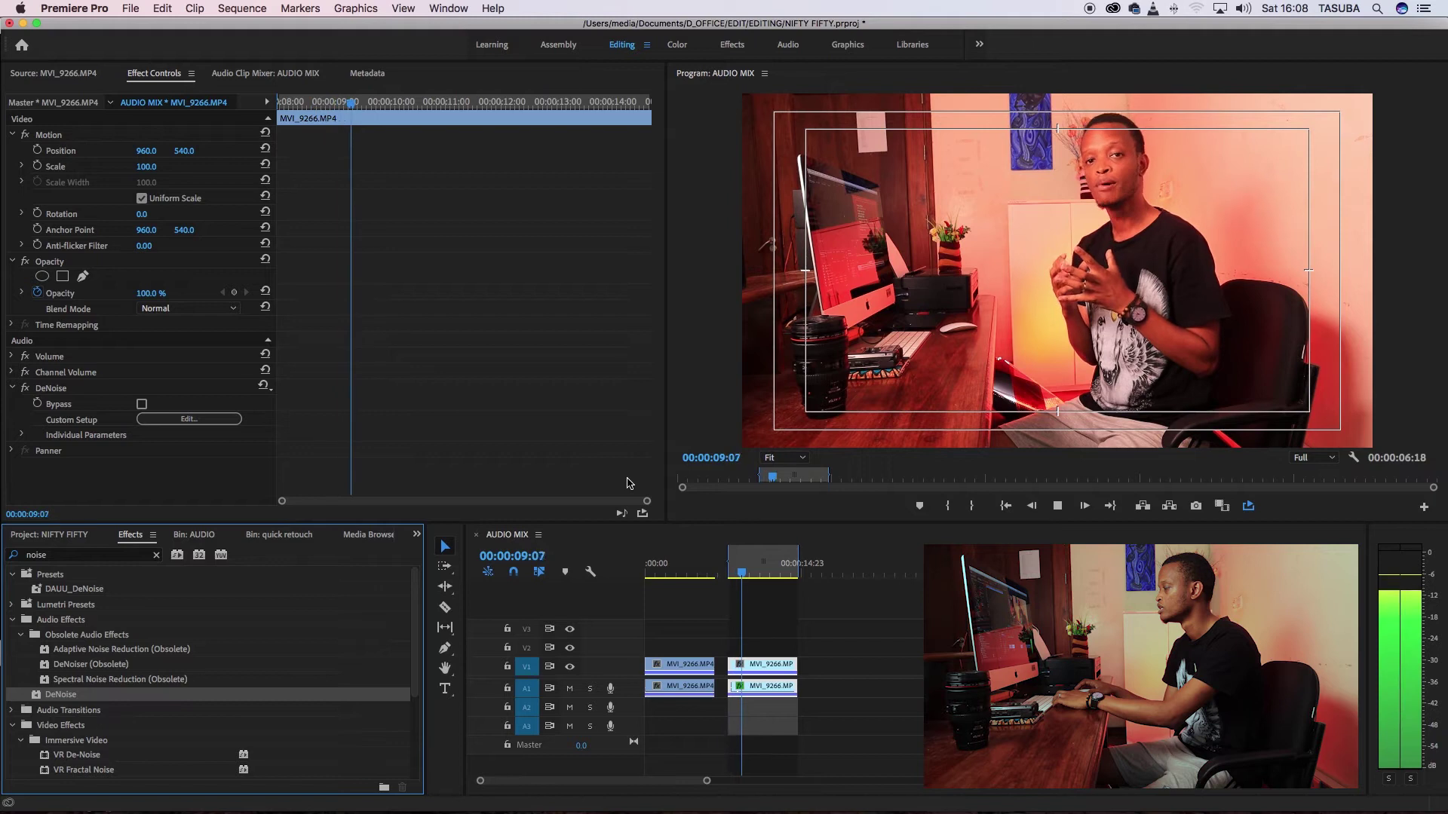
pyautogui.press('space')
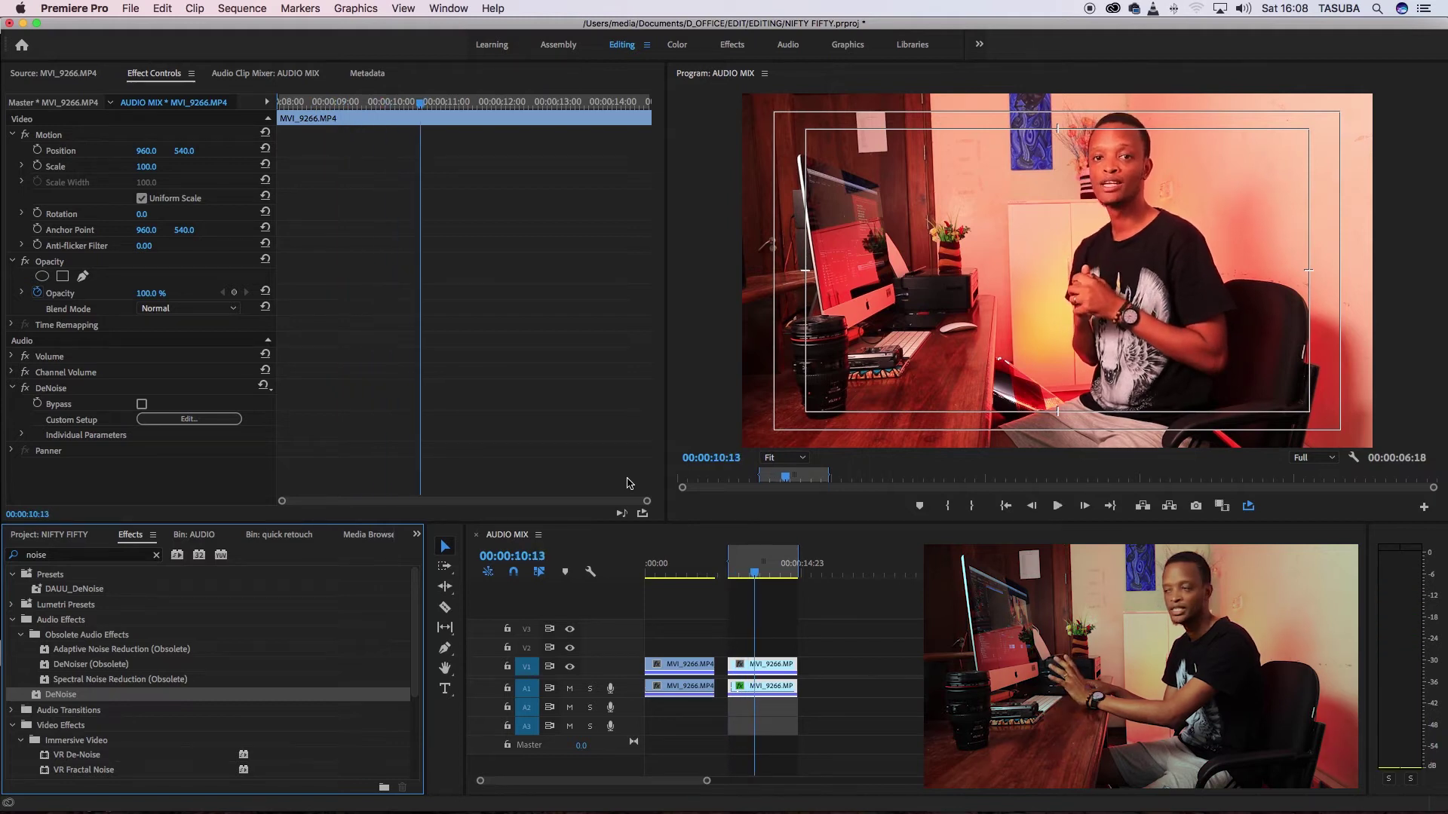
pyautogui.click(196, 421)
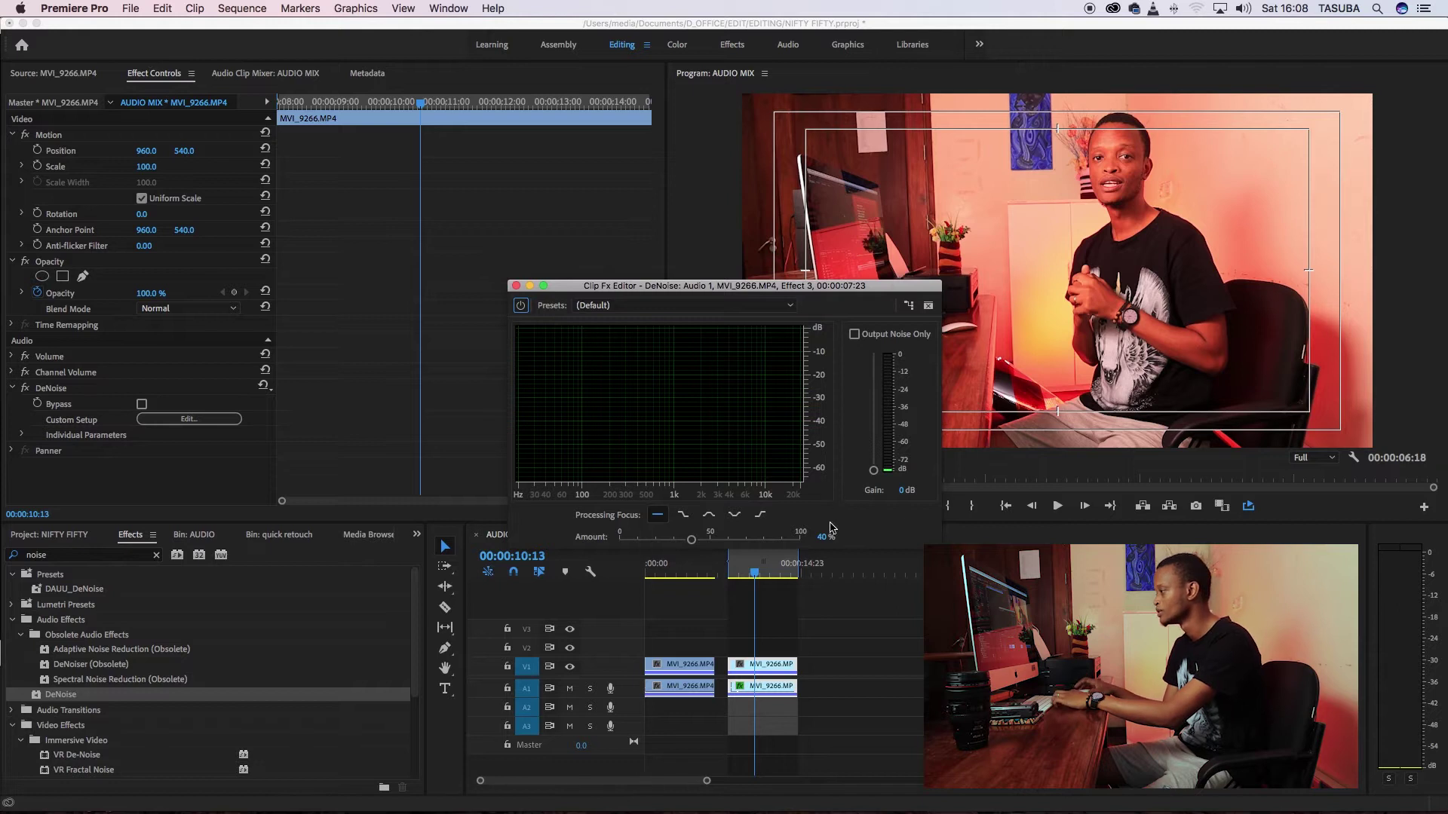
# Step: Try stronger DeNoise amounts during playback, then settle the reduction amount at 50%
pyautogui.press('space')
pyautogui.press('space')
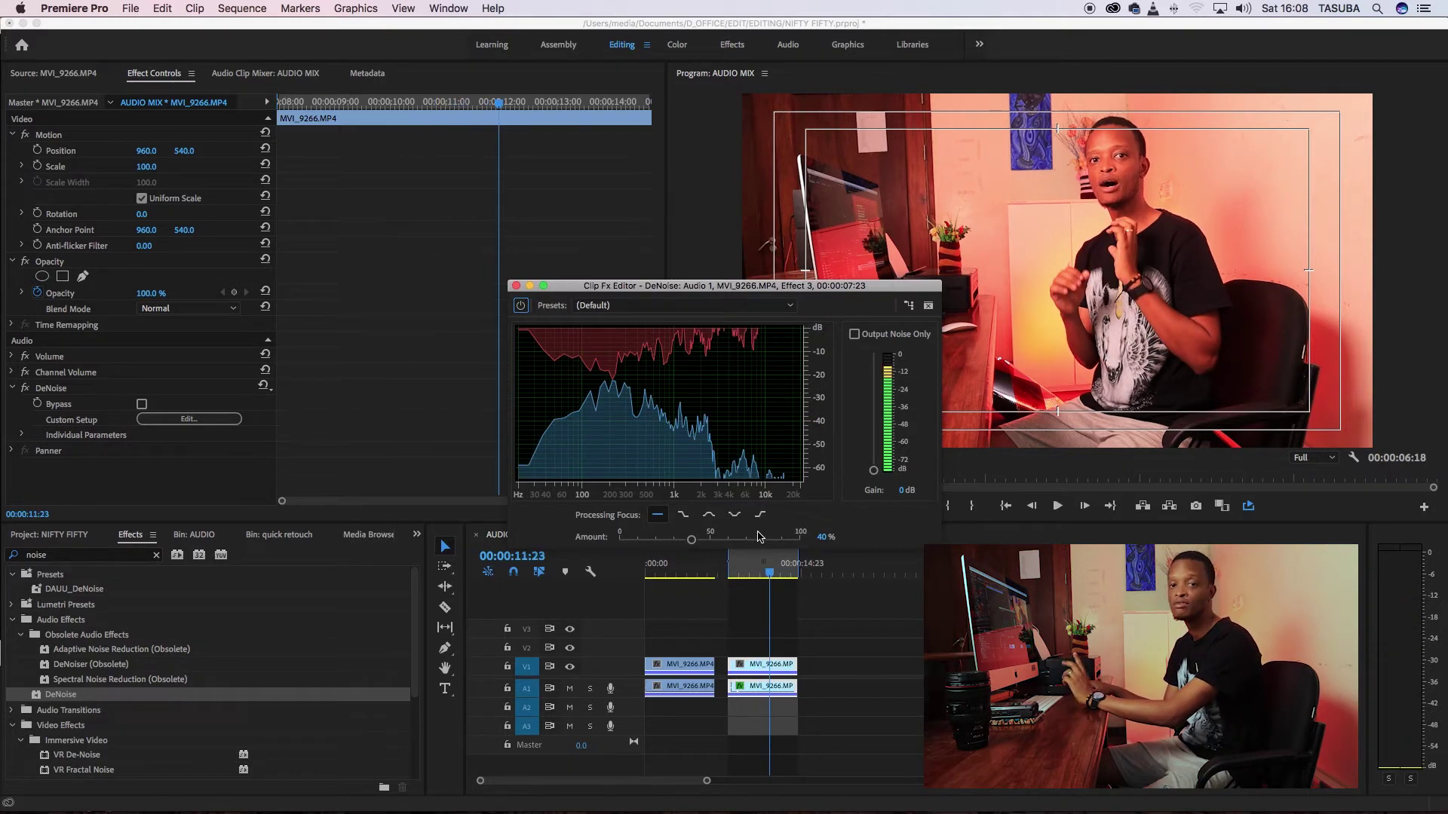
pyautogui.press('space')
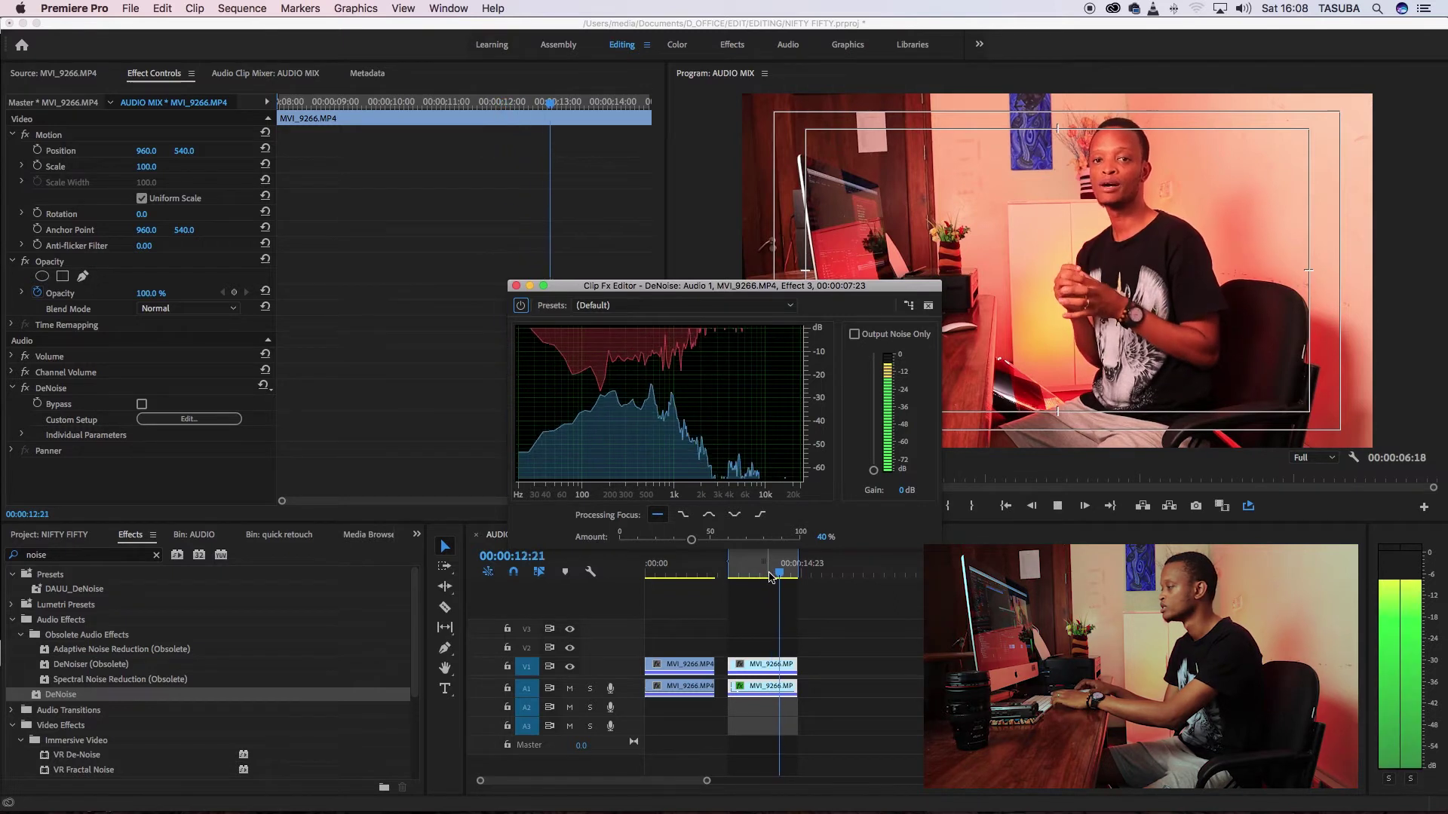
pyautogui.click(739, 566)
pyautogui.moveTo(691, 540); pyautogui.dragTo(782, 540)
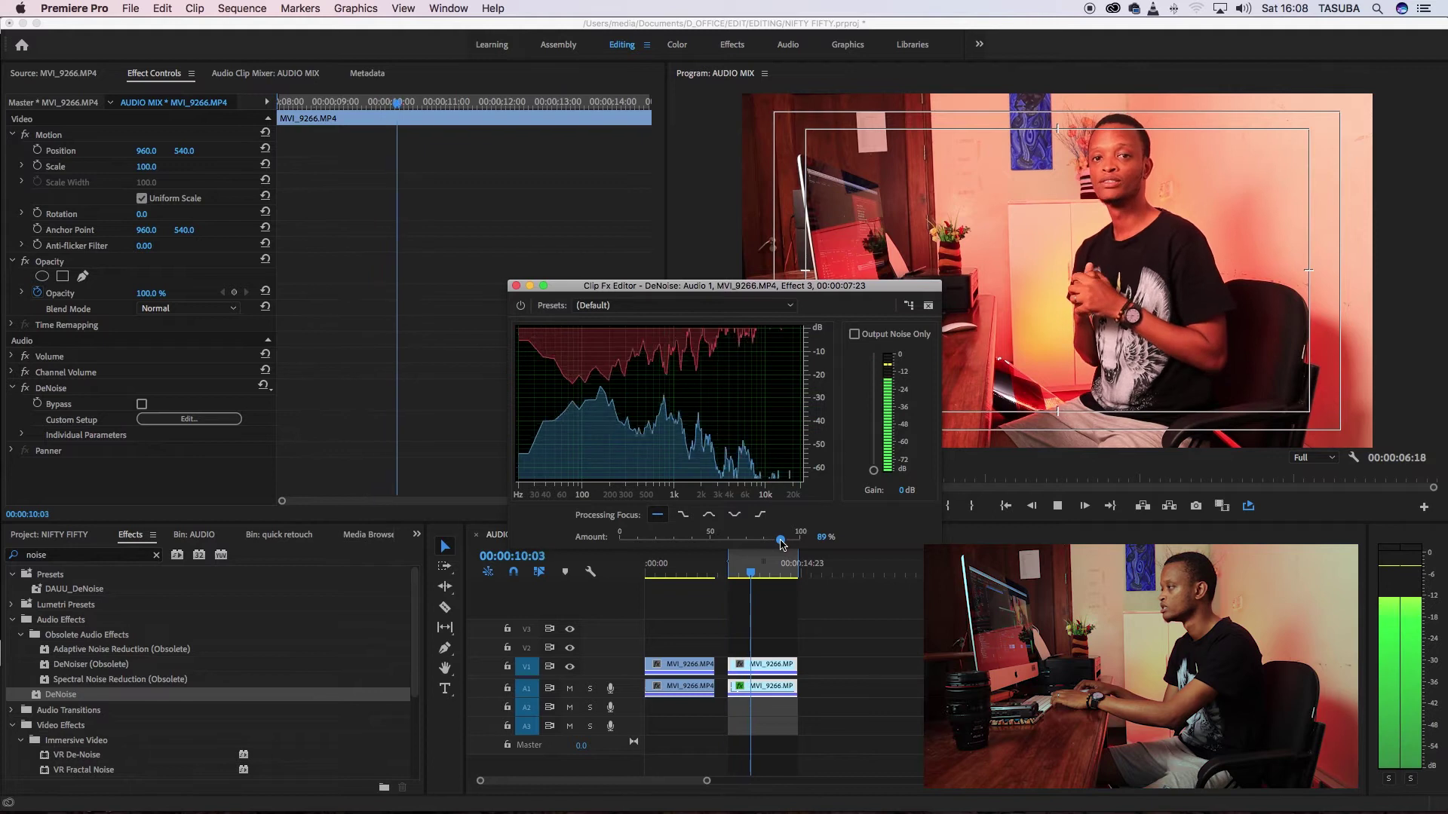
pyautogui.press('space')
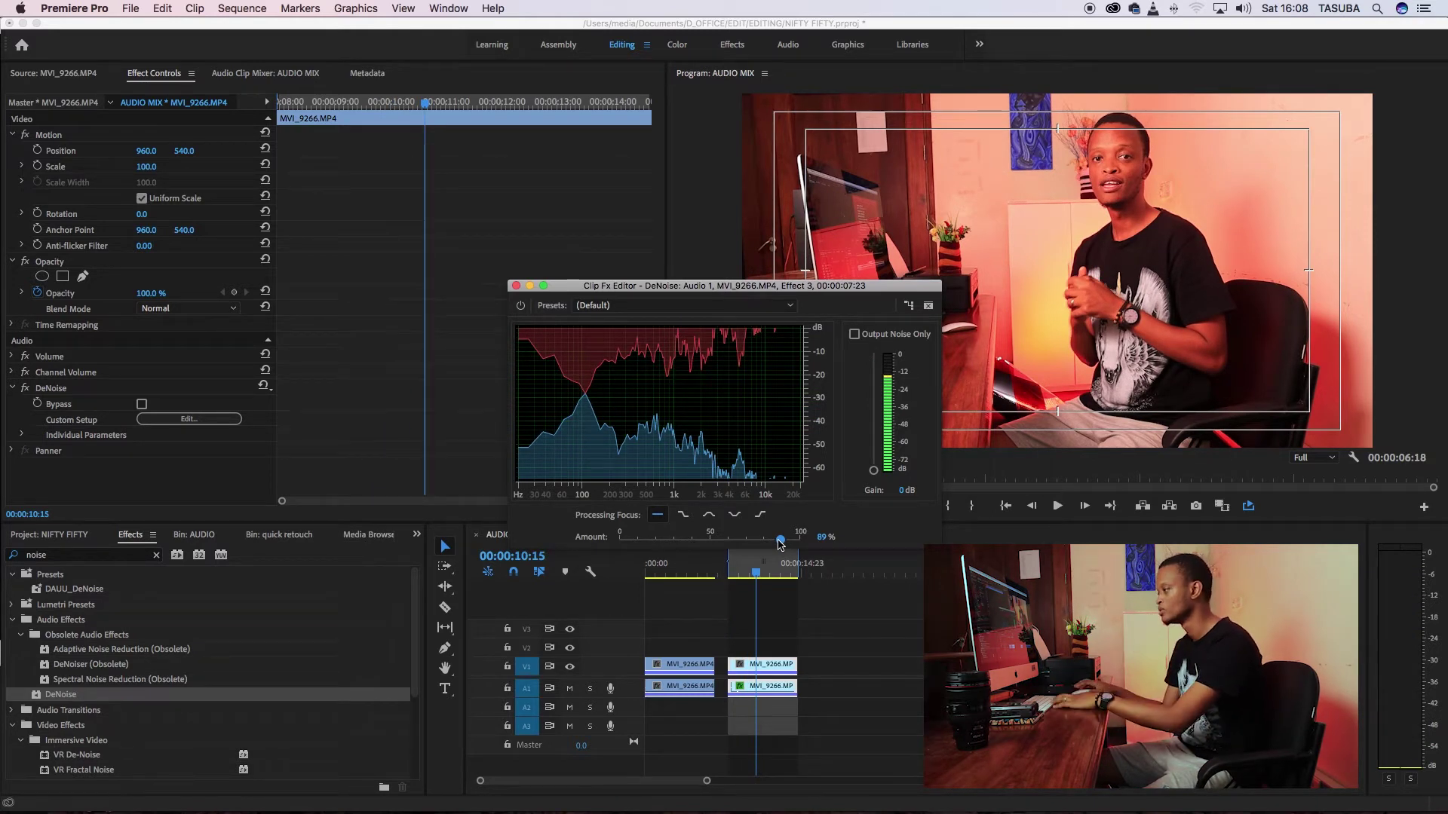
pyautogui.press('space')
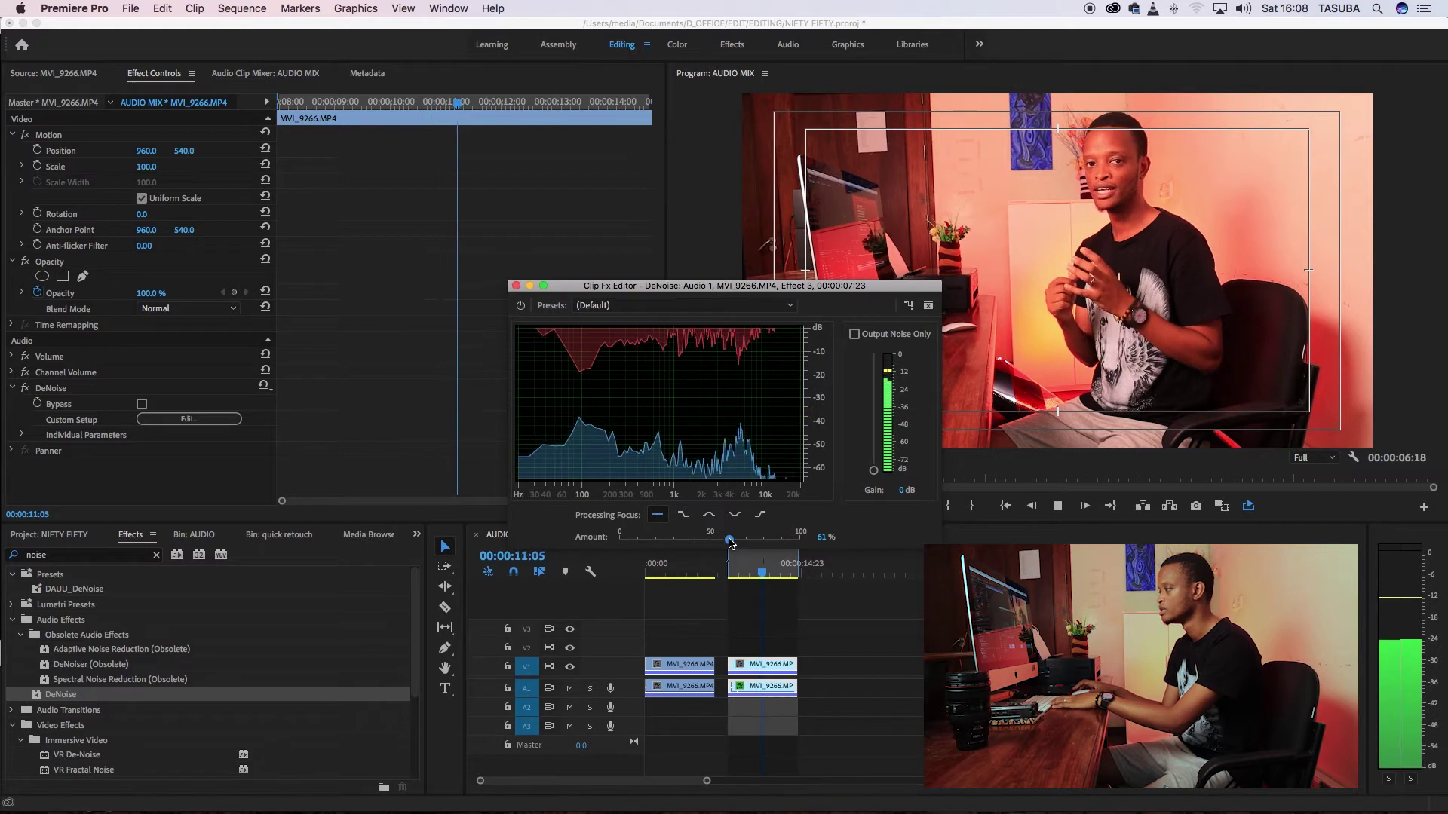
pyautogui.moveTo(729, 540); pyautogui.dragTo(693, 542)
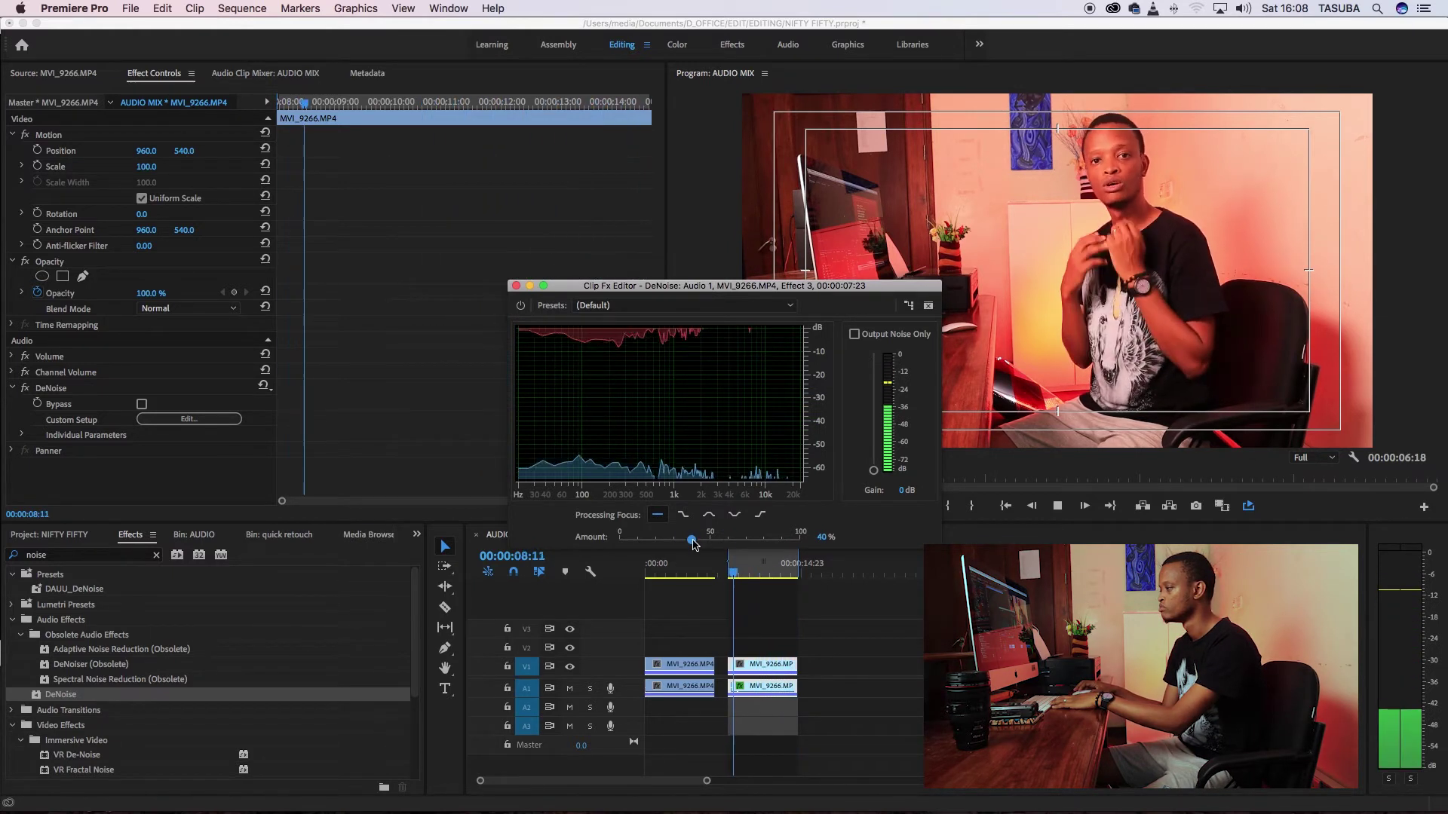
pyautogui.click(709, 540)
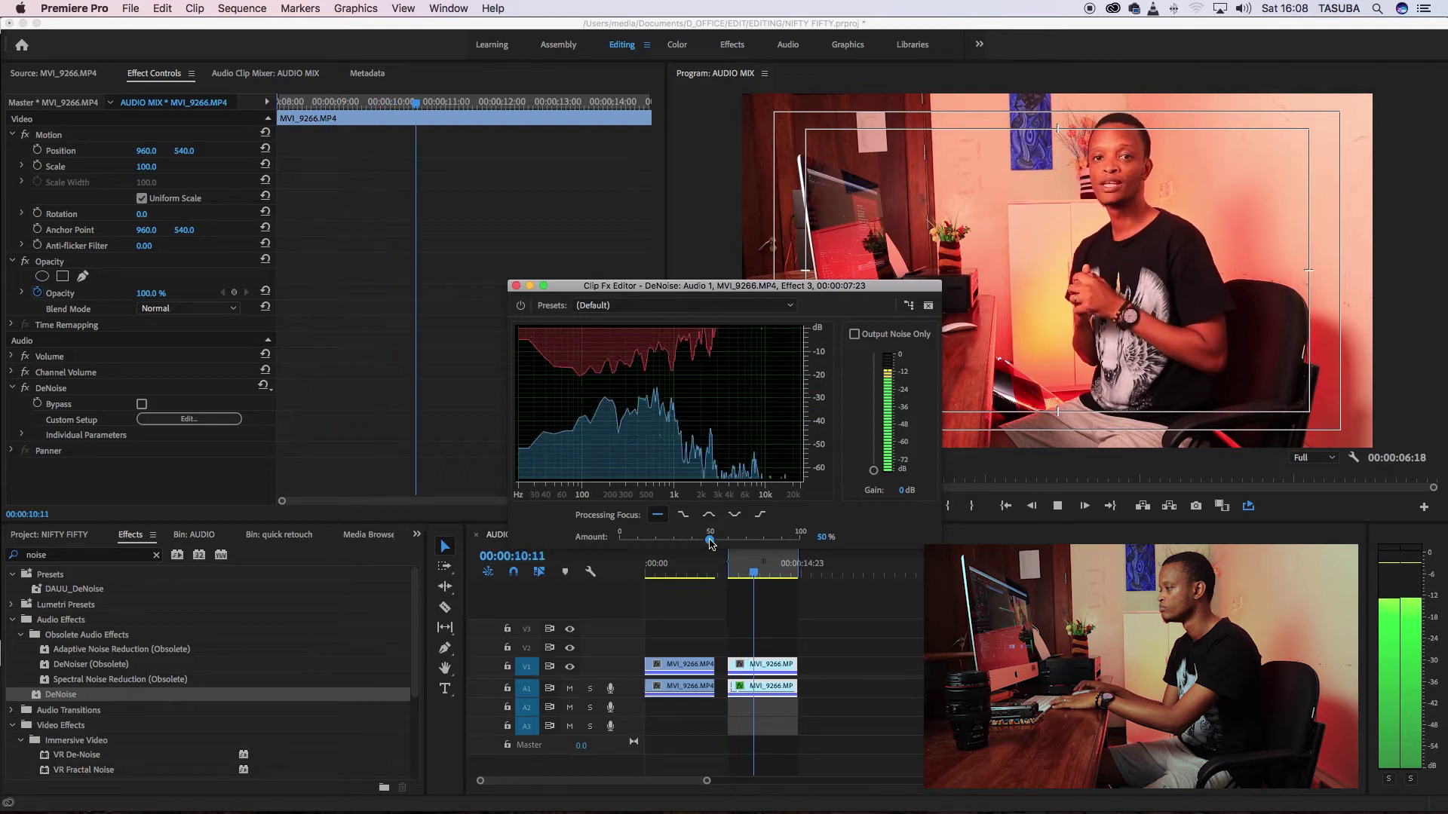
pyautogui.press('space')
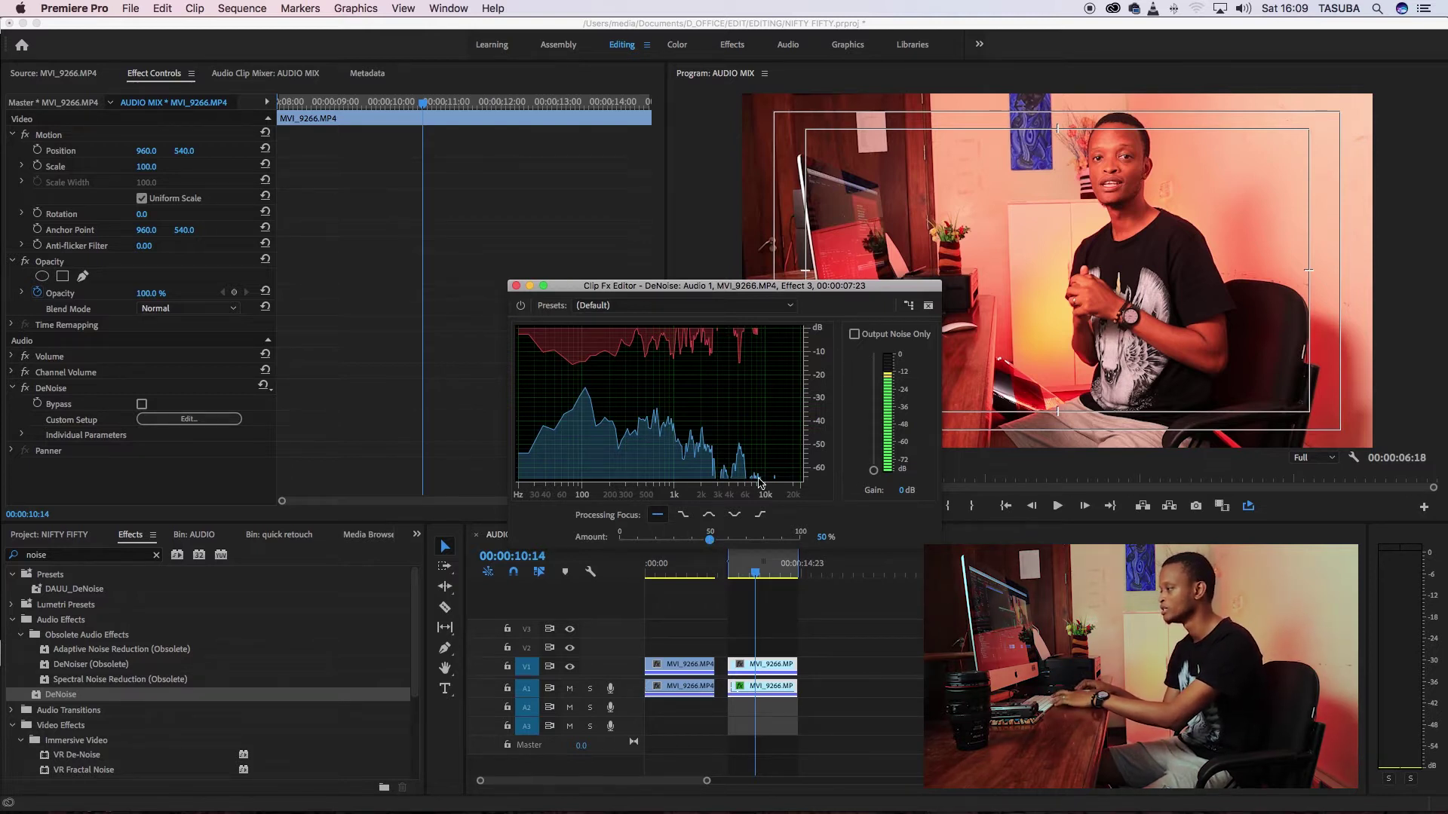
# Step: Compare the clip with DeNoise bypassed and active, then close the DeNoise editor
pyautogui.press('space')
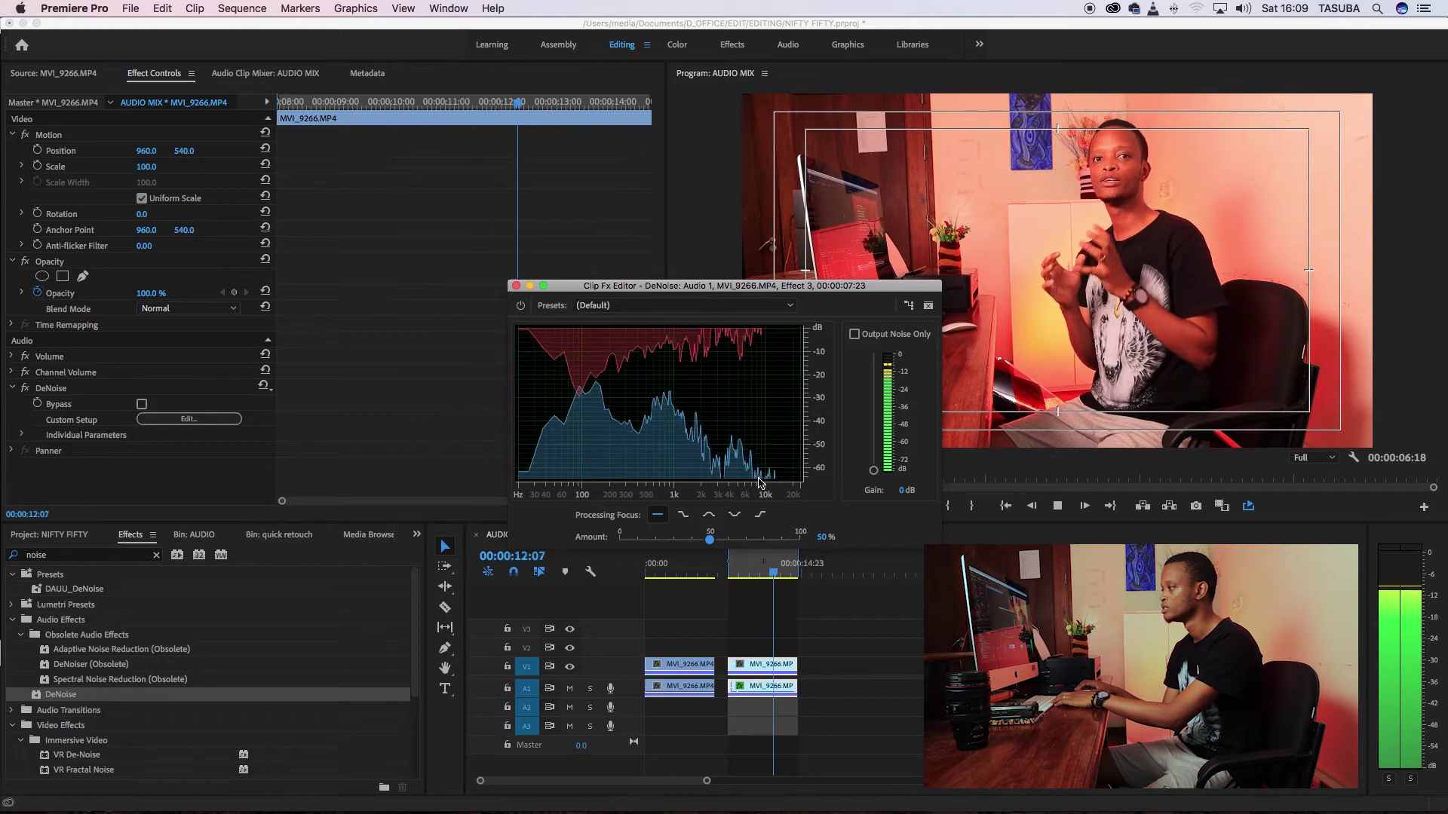
pyautogui.click(521, 306)
pyautogui.press('space')
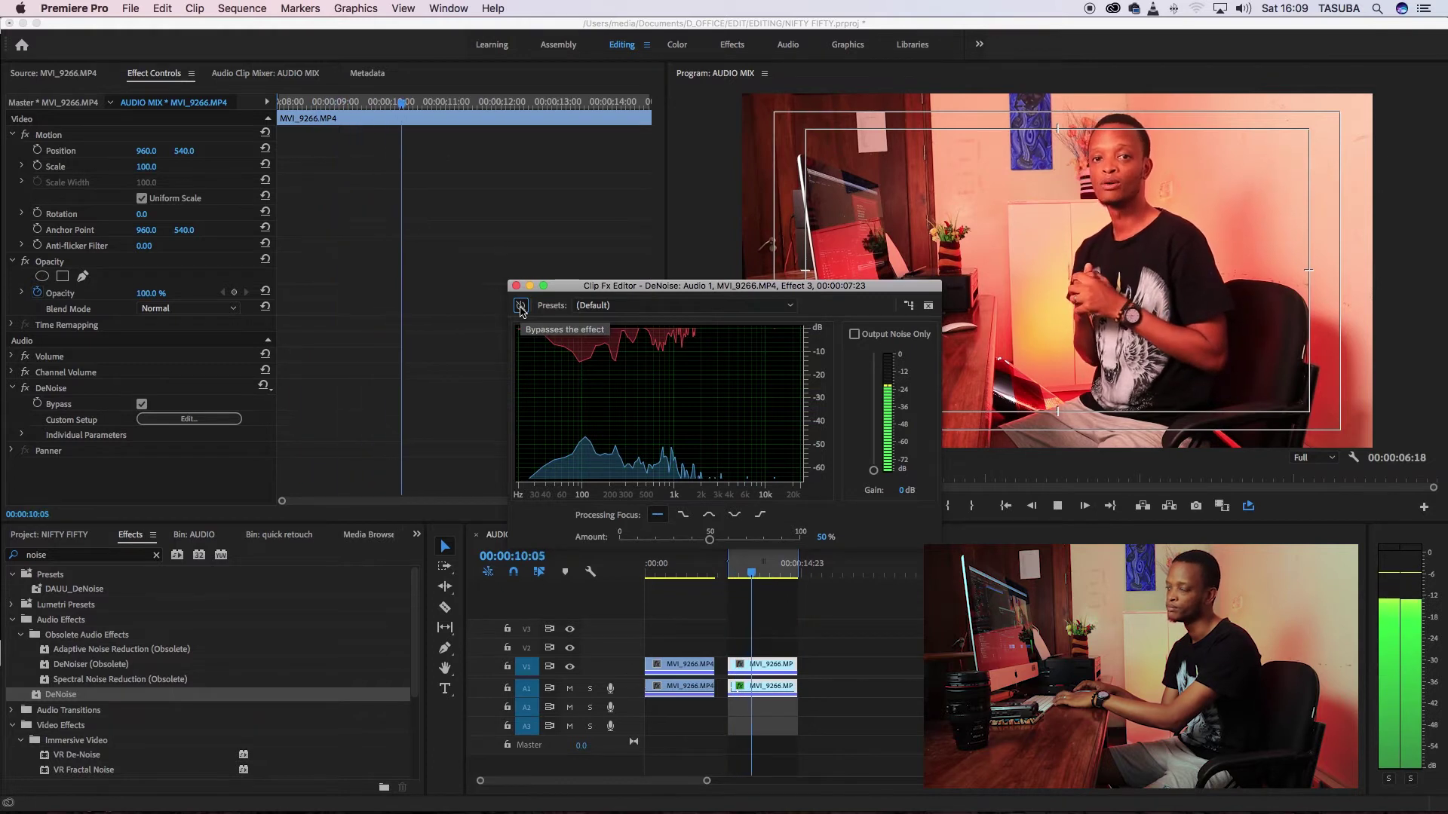
pyautogui.press('space')
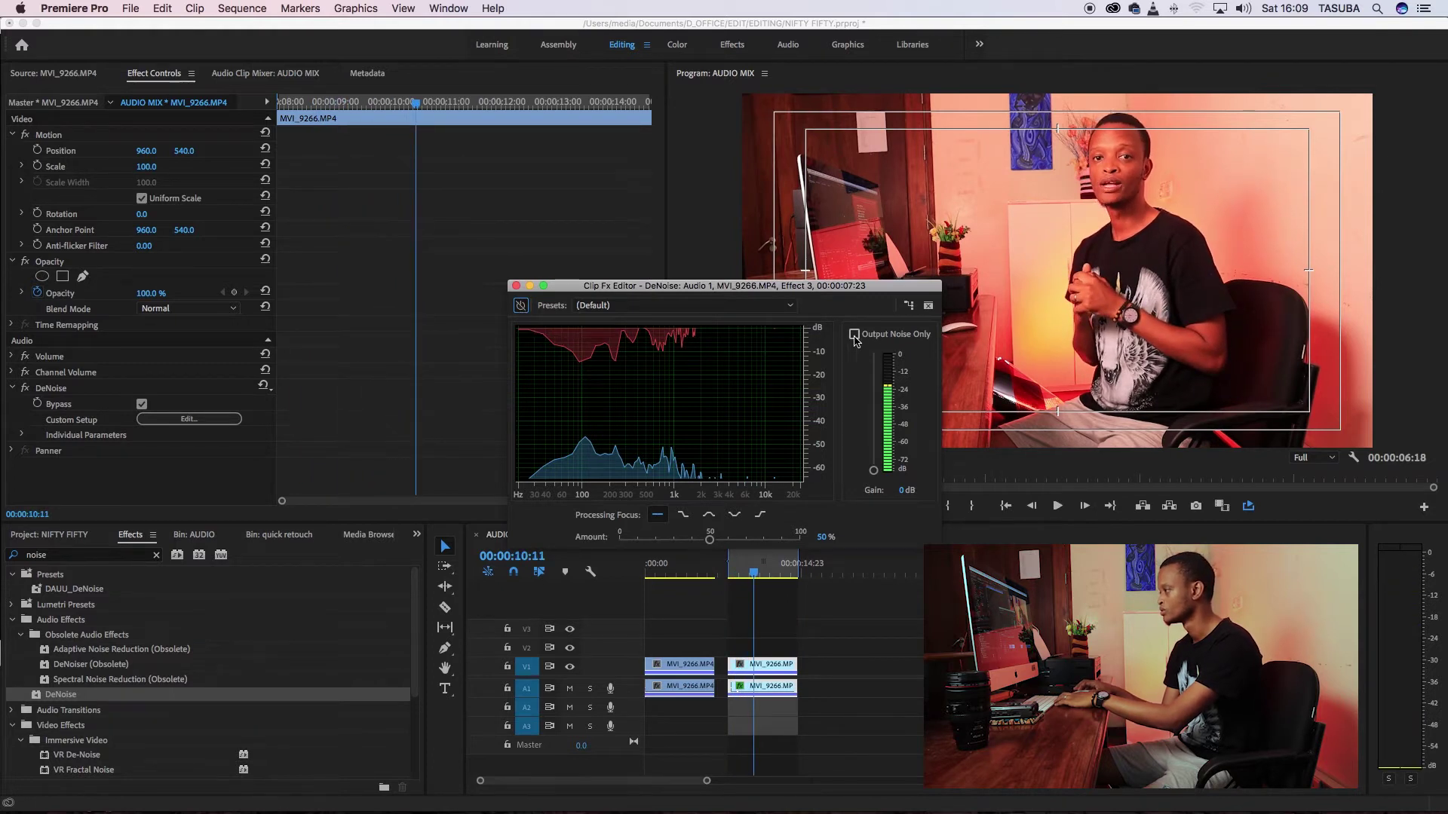
pyautogui.press('space')
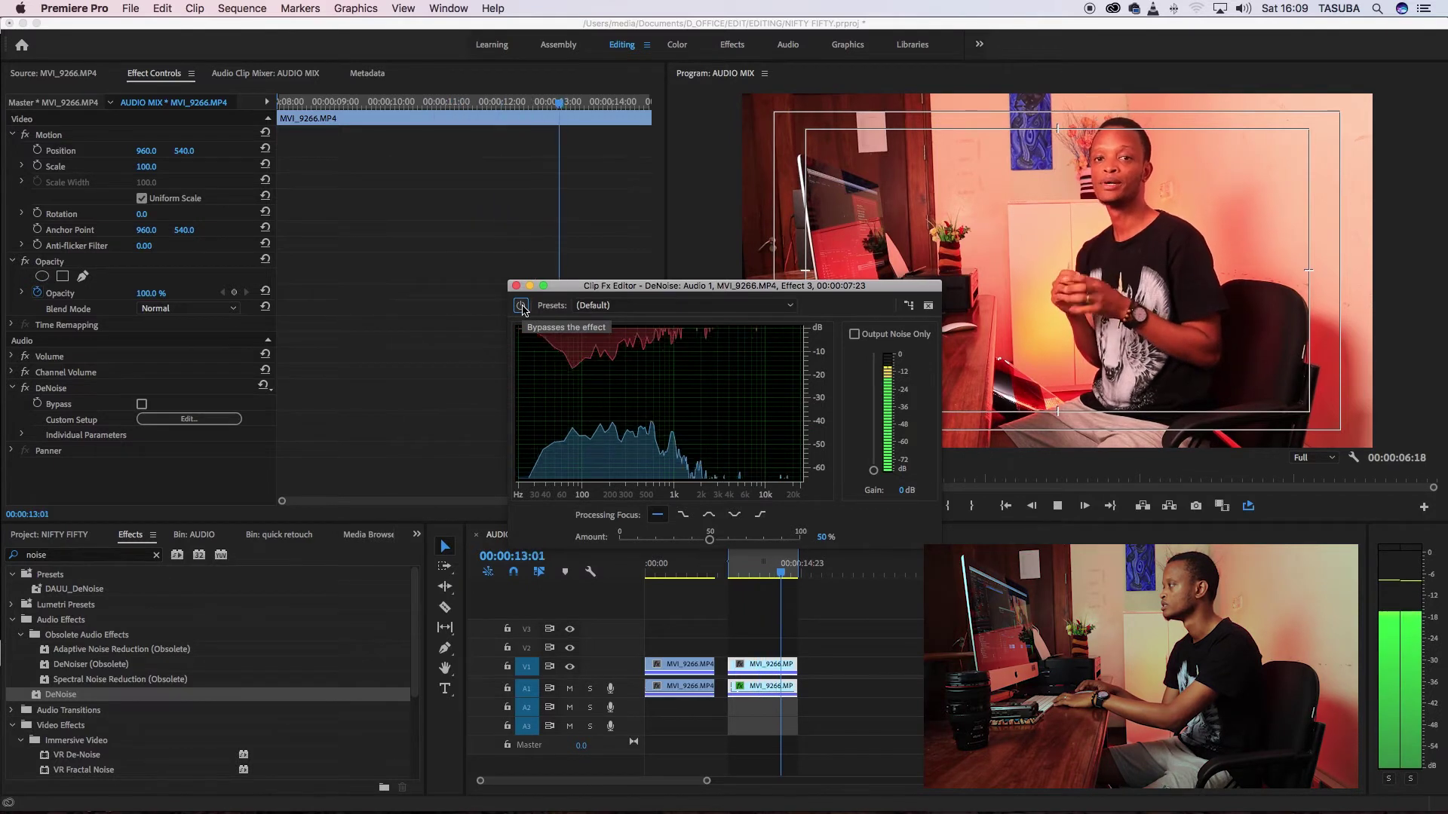
pyautogui.press('space')
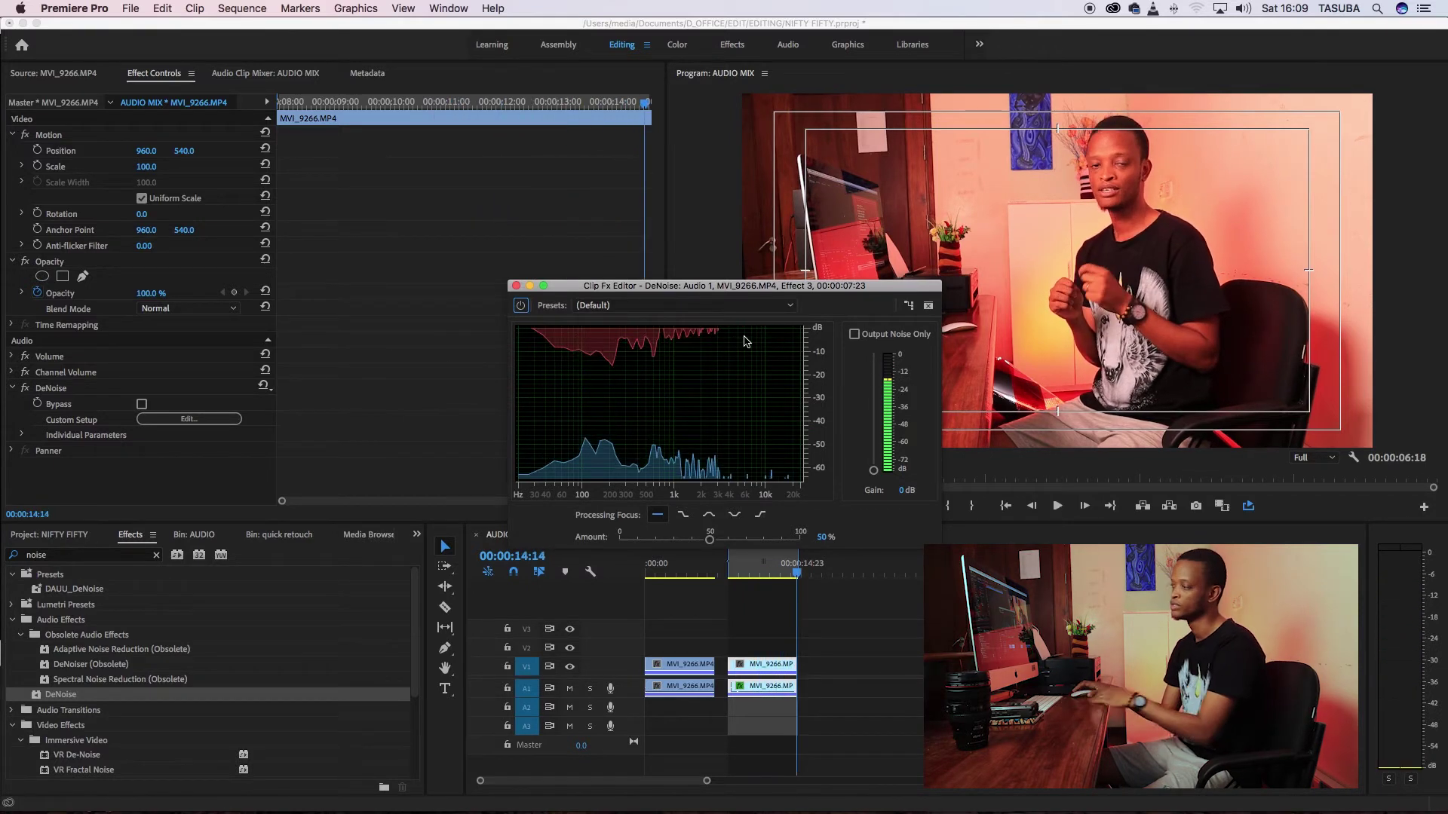
pyautogui.click(517, 287)
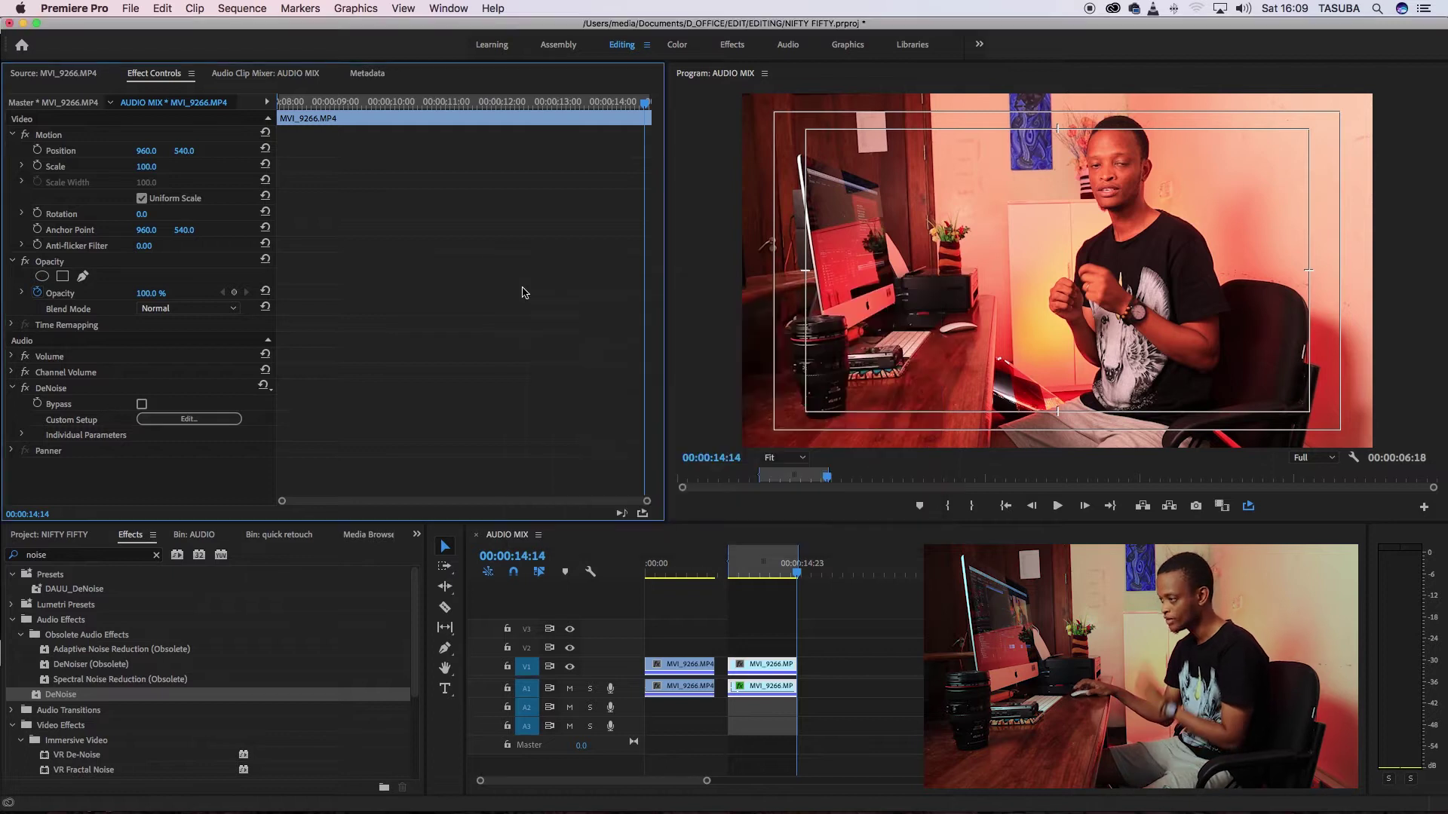
# Step: Search 'param' and apply Parametric Equalizer to the second MVI_9266 clip on A1
pyautogui.click(751, 574)
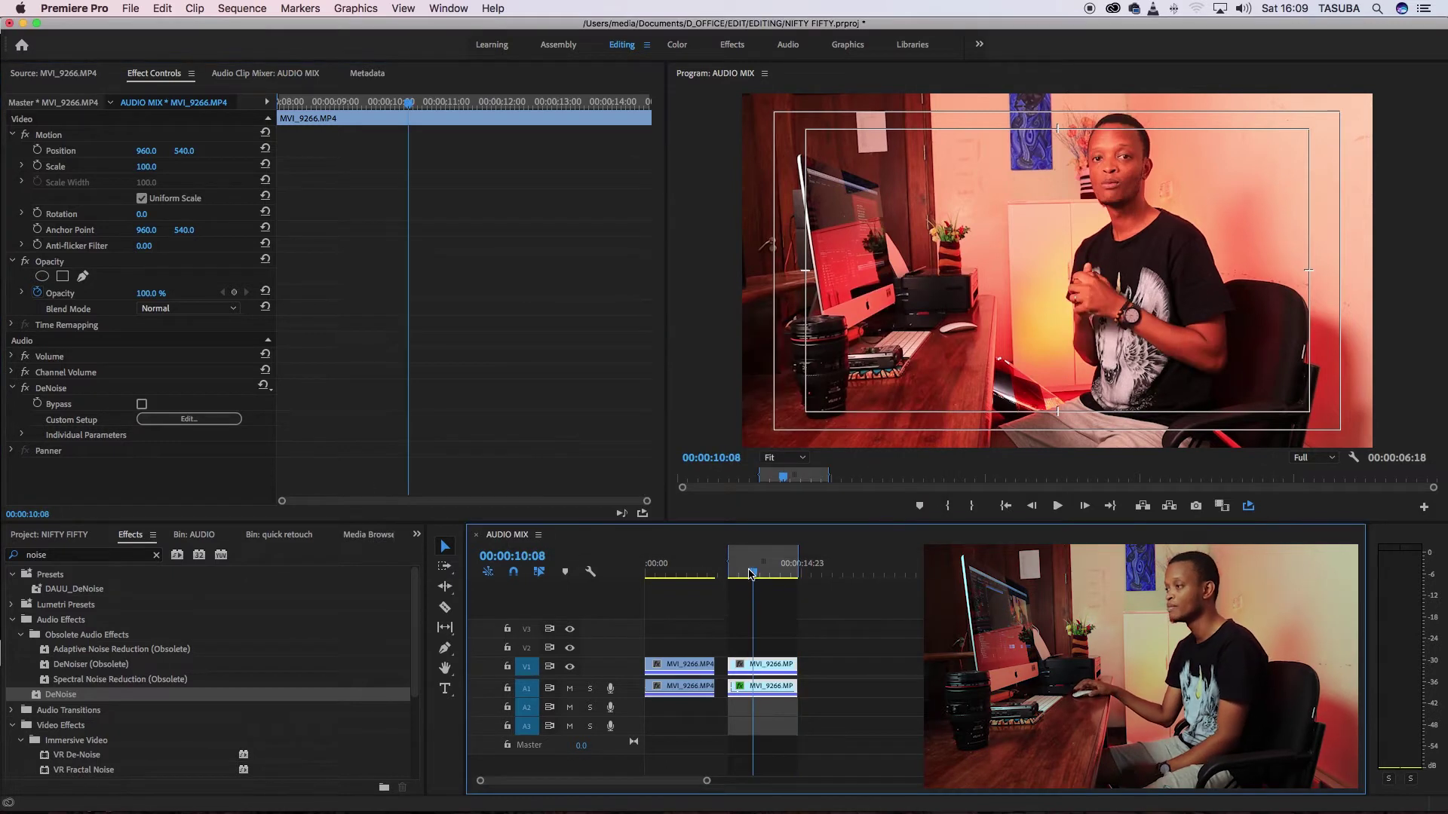
pyautogui.doubleClick(89, 557)
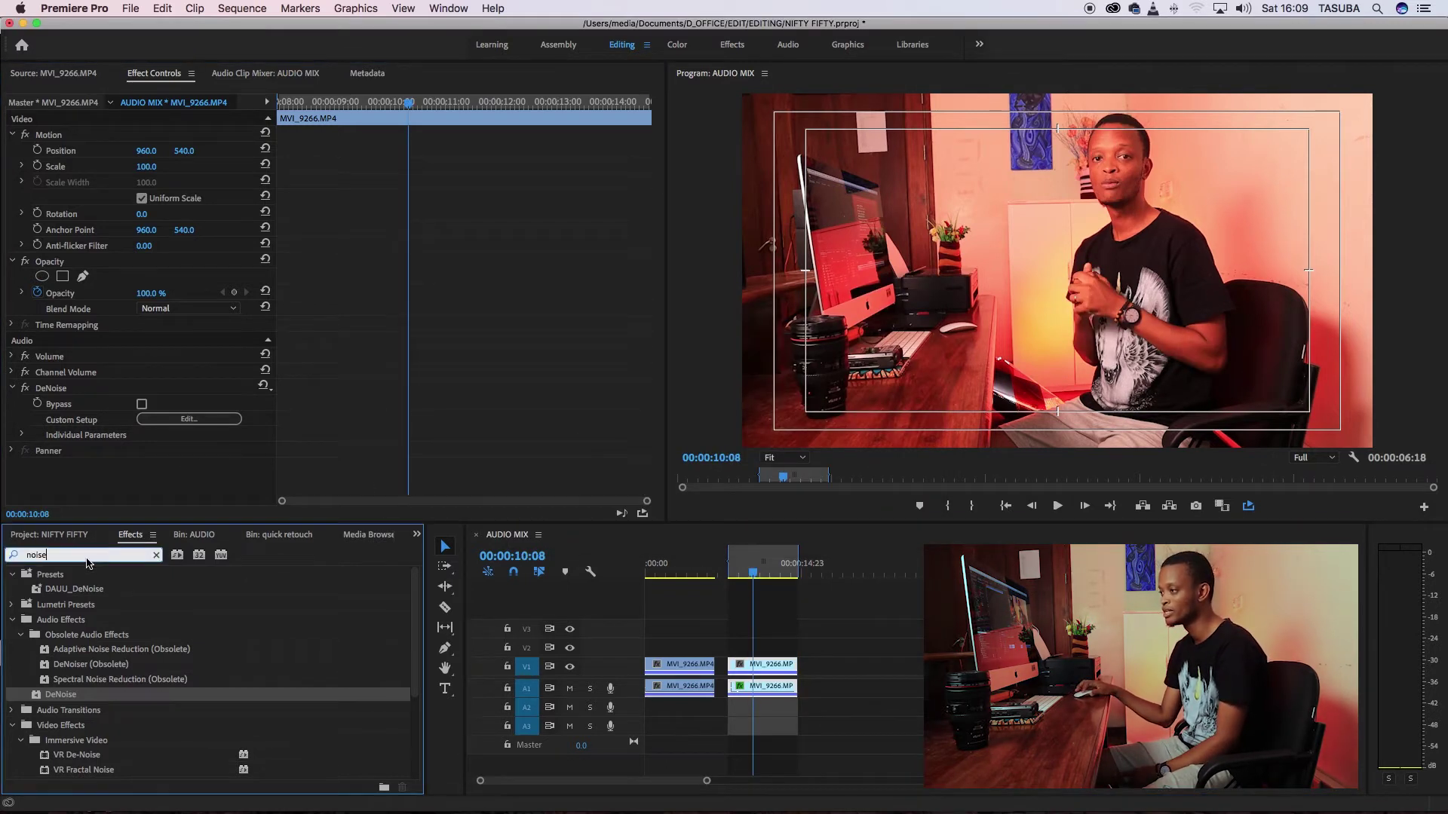
pyautogui.write('param')
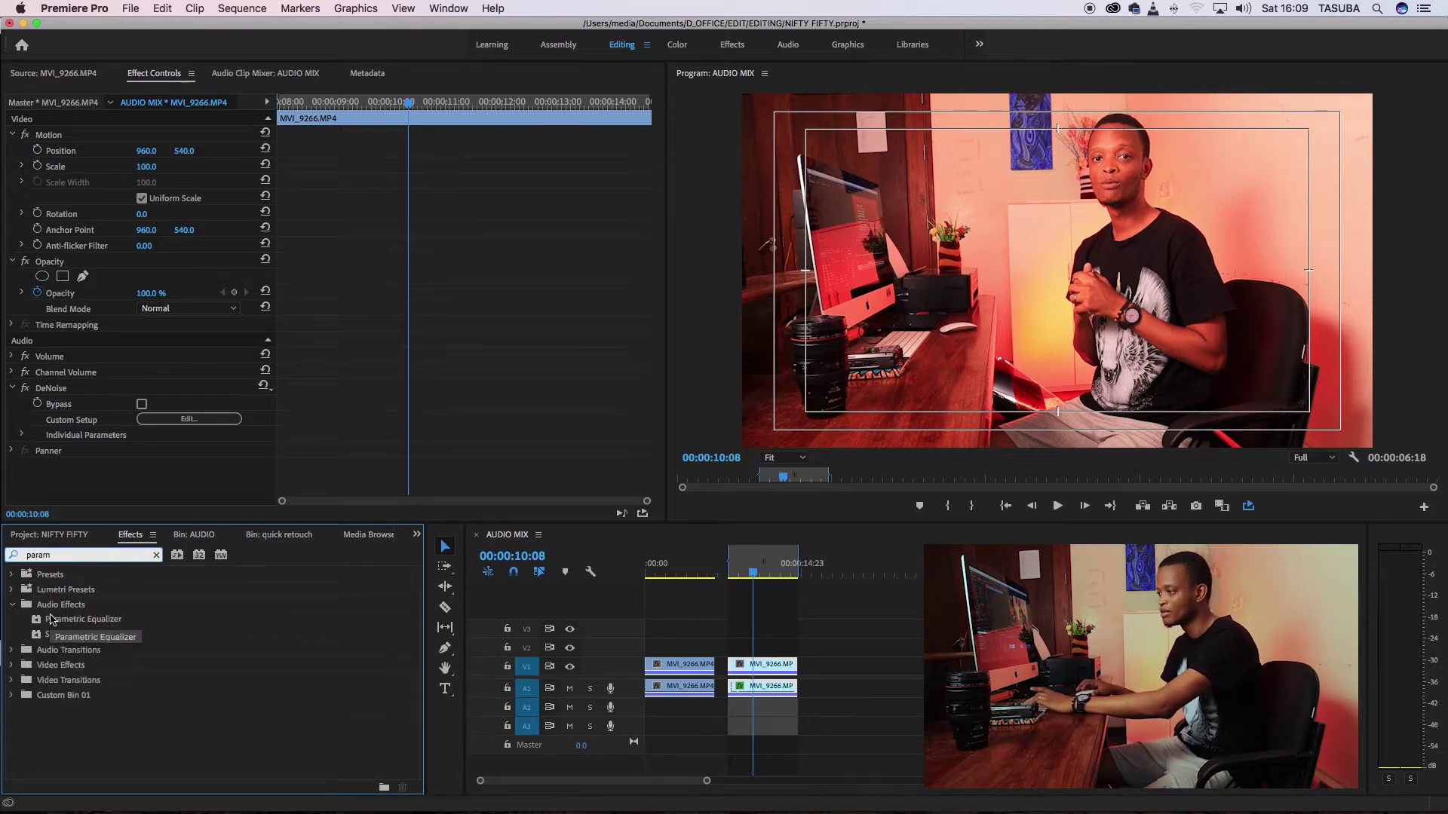
pyautogui.moveTo(38, 626); pyautogui.dragTo(98, 645)
pyautogui.moveTo(784, 701); pyautogui.dragTo(785, 700)
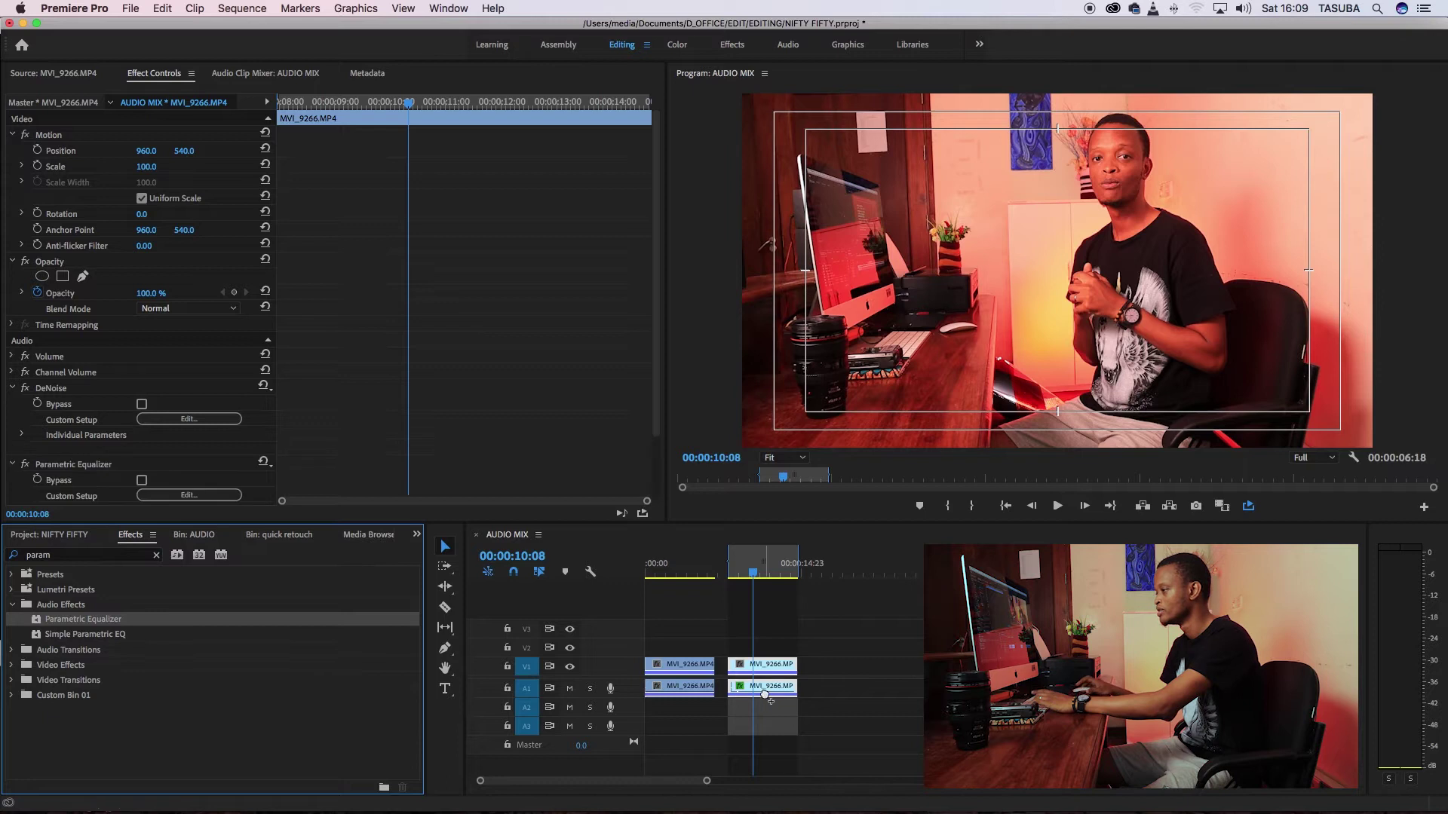
pyautogui.scroll(-2, 239, 491)
# Step: Open the Parametric Equalizer editor, view the clip's spectrum, and move the editor clear of the preview
pyautogui.click(190, 420)
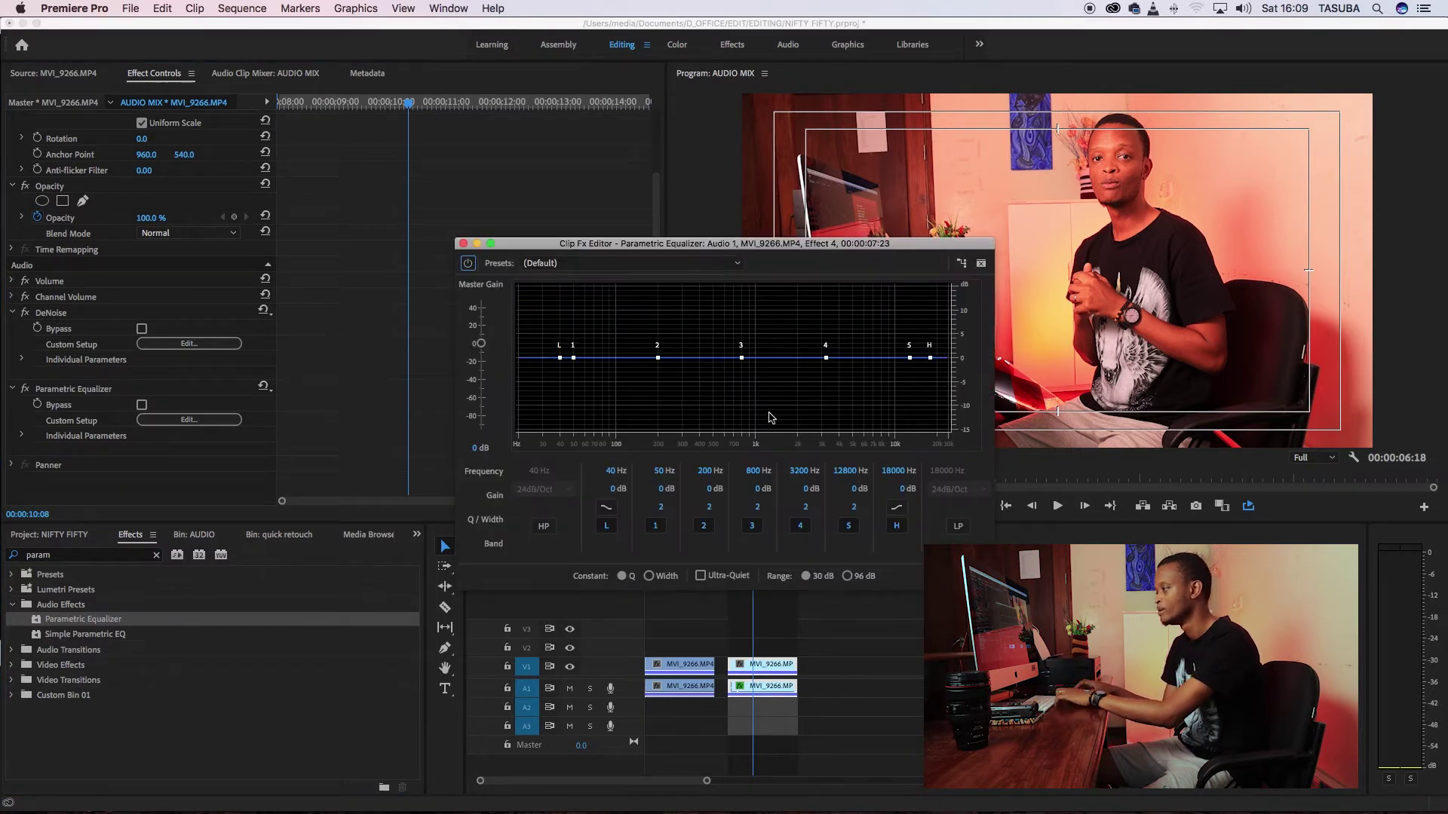
pyautogui.press('space')
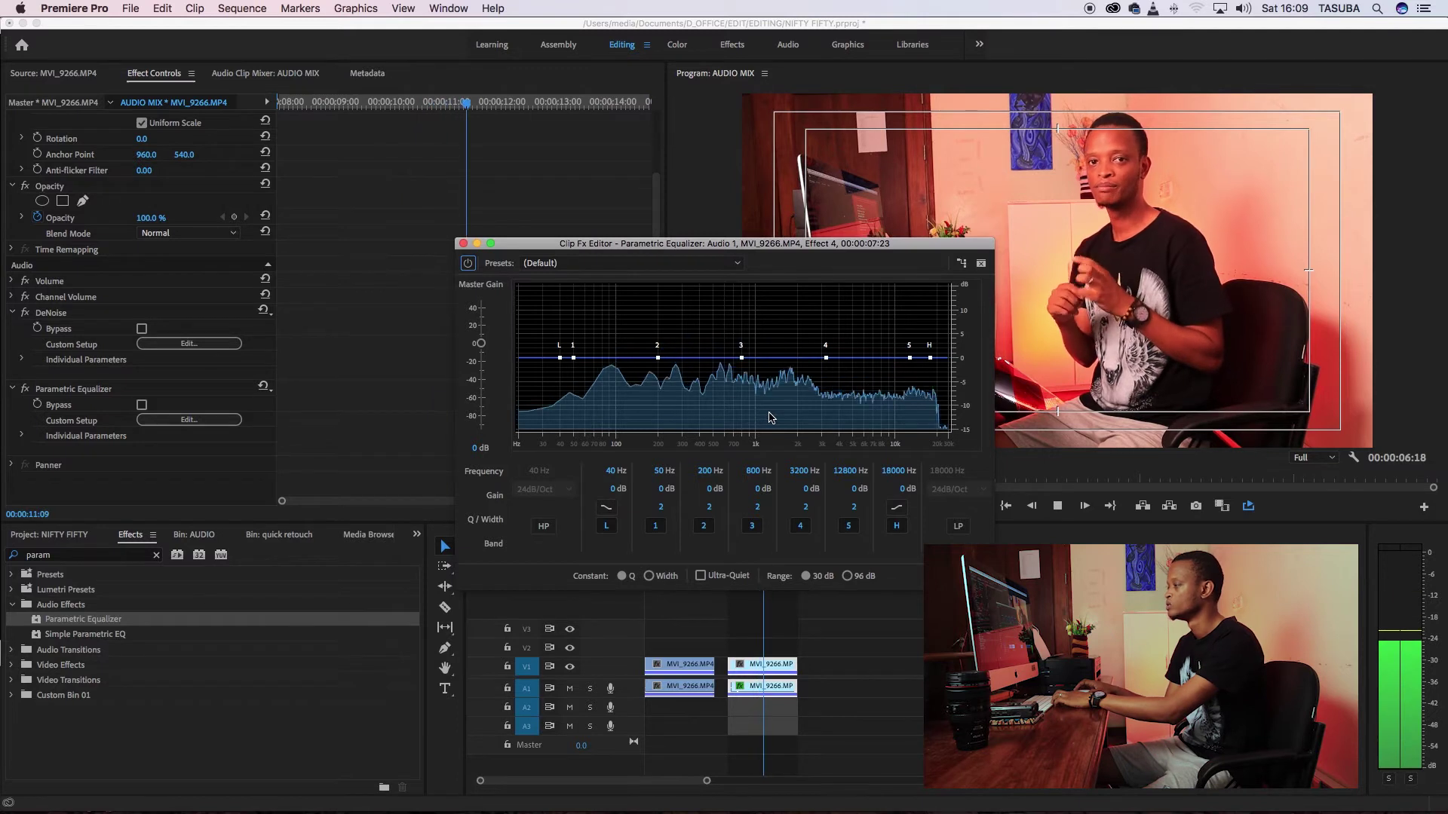
pyautogui.press('space')
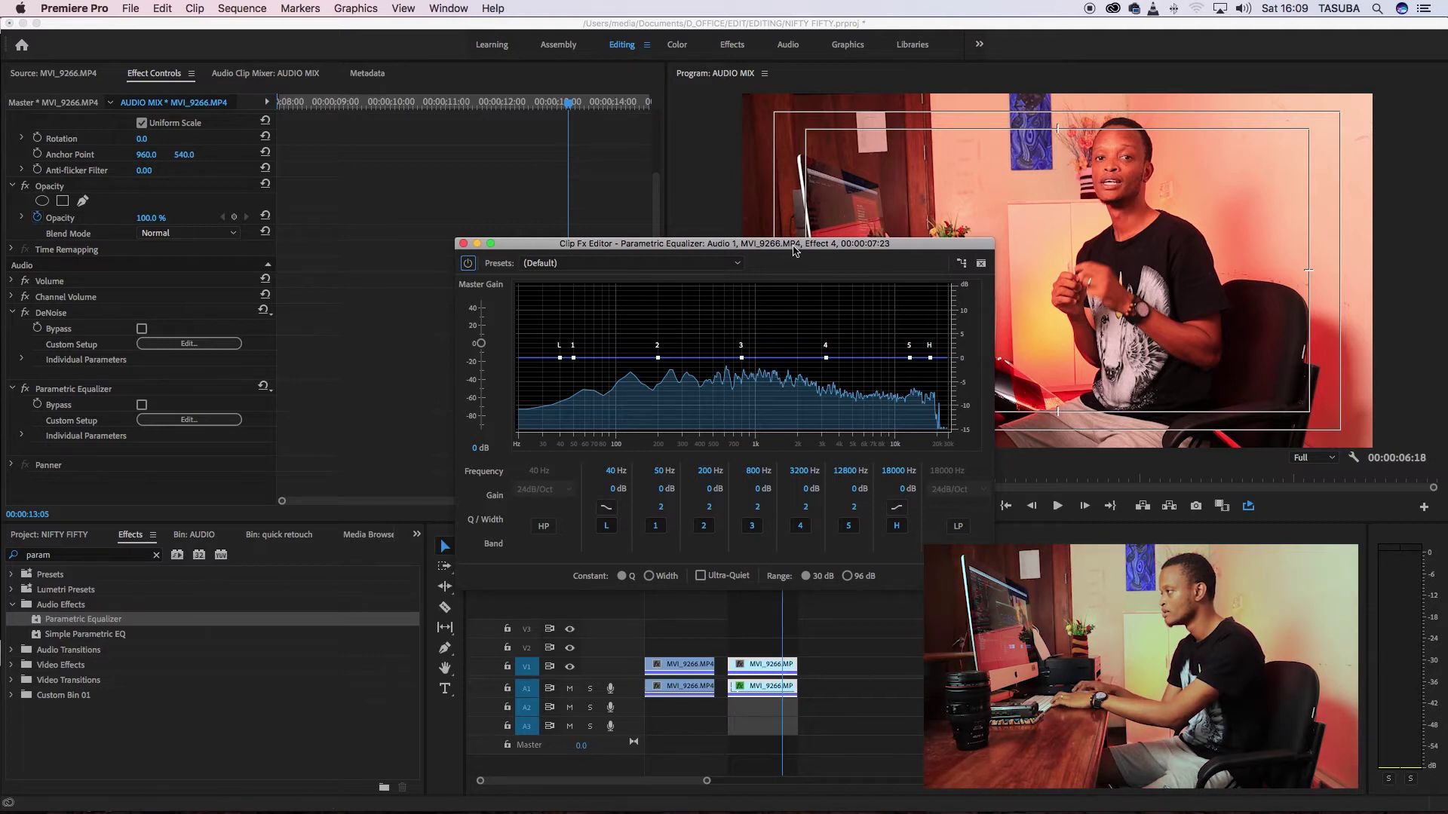
pyautogui.moveTo(794, 251); pyautogui.dragTo(407, 119)
pyautogui.click(763, 575)
pyautogui.press('space')
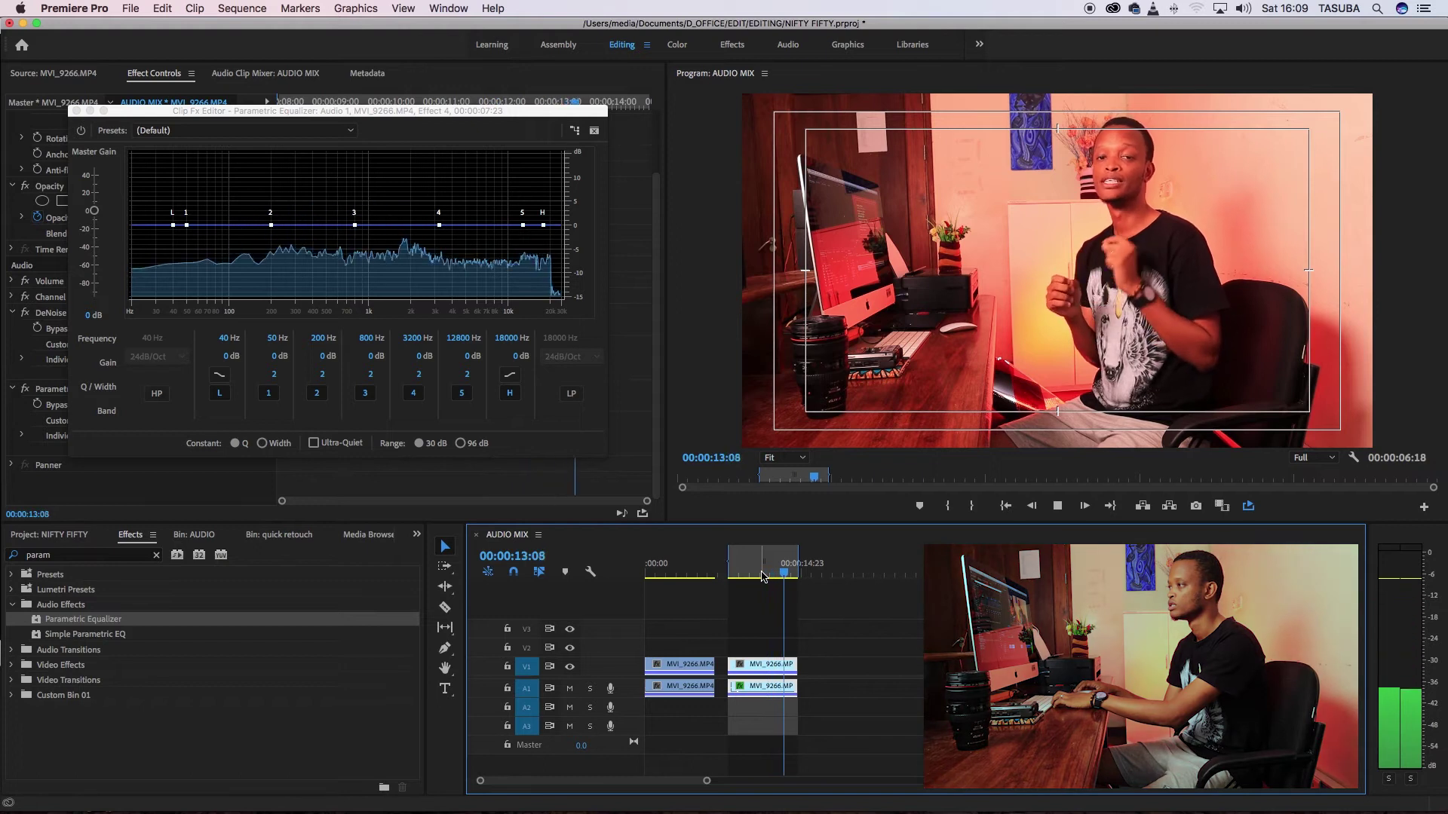
pyautogui.click(356, 226)
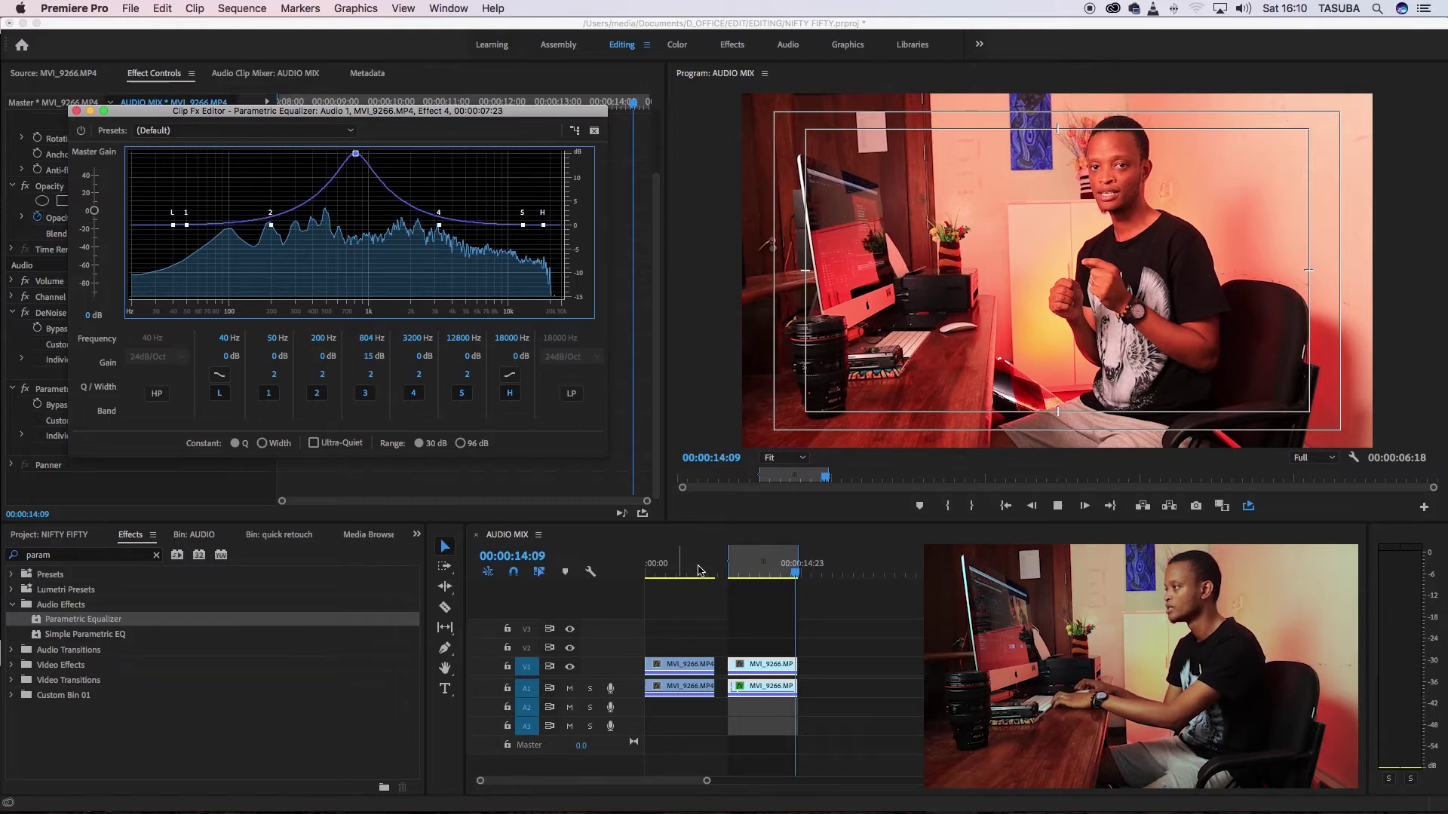
# Step: Sweep a band 3 boost during playback, then turn it into a -5.5 dB cut at 1168 Hz
pyautogui.press('space')
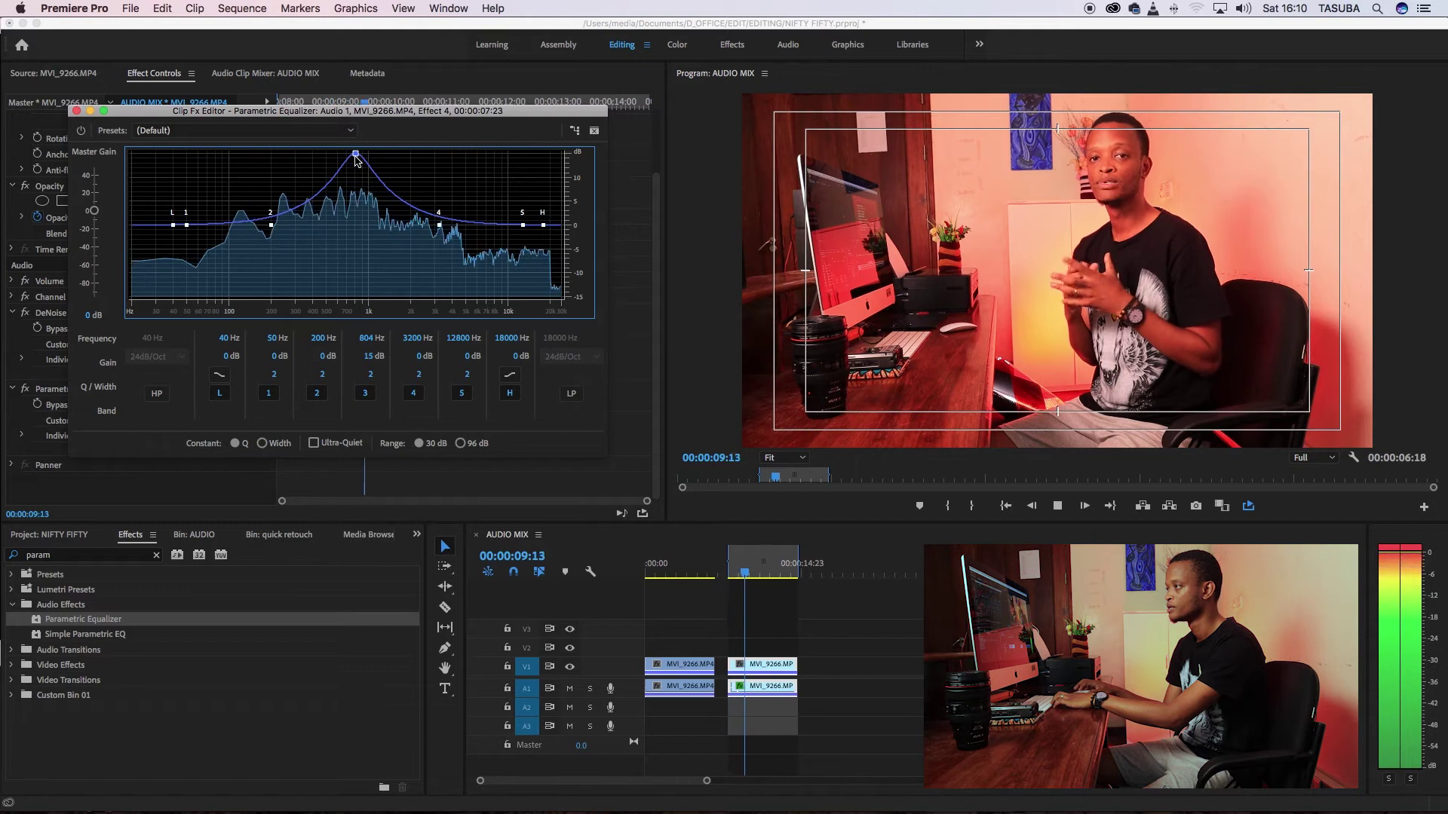
pyautogui.press('space')
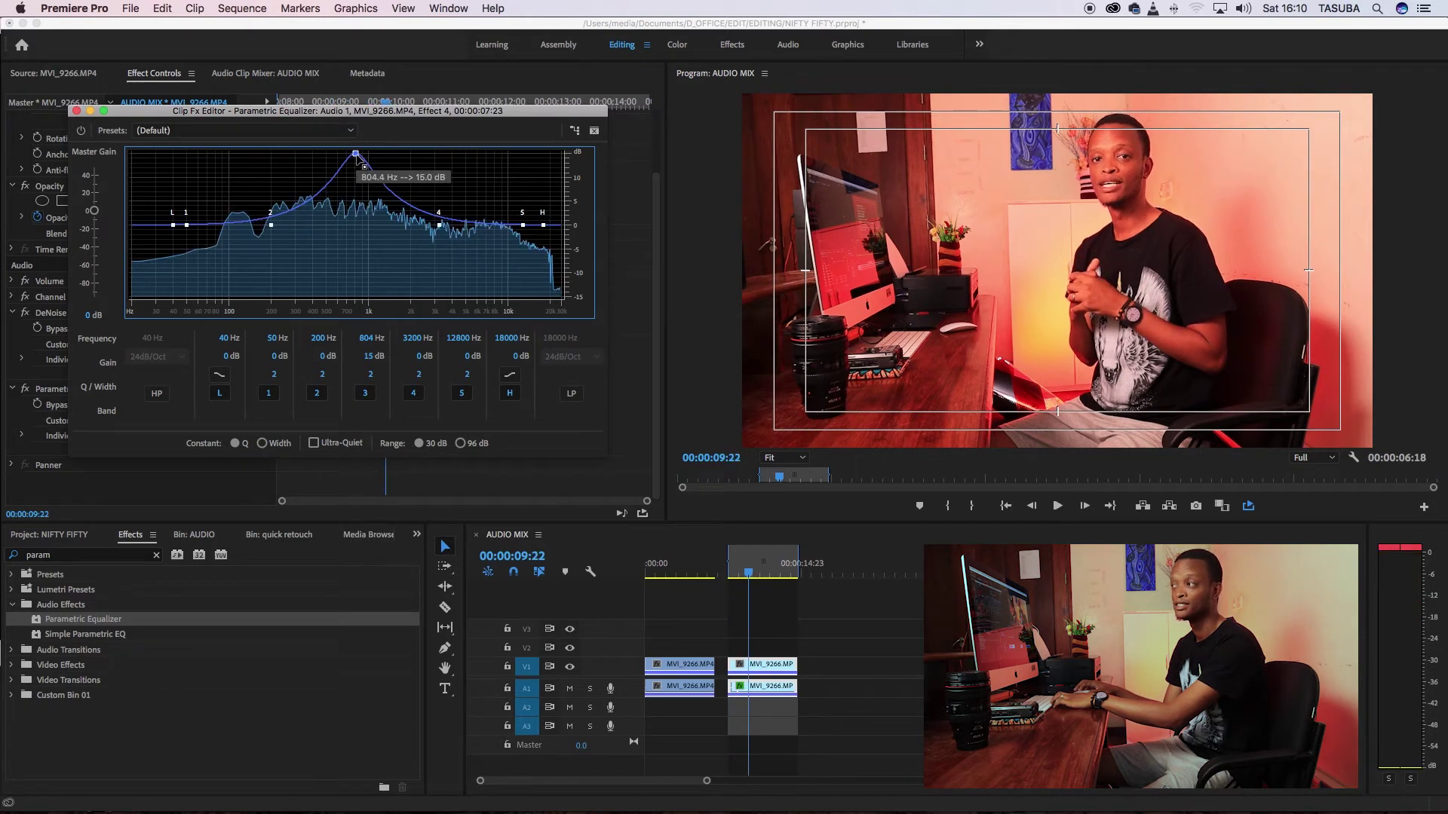
pyautogui.press('space')
pyautogui.moveTo(357, 154); pyautogui.dragTo(401, 153)
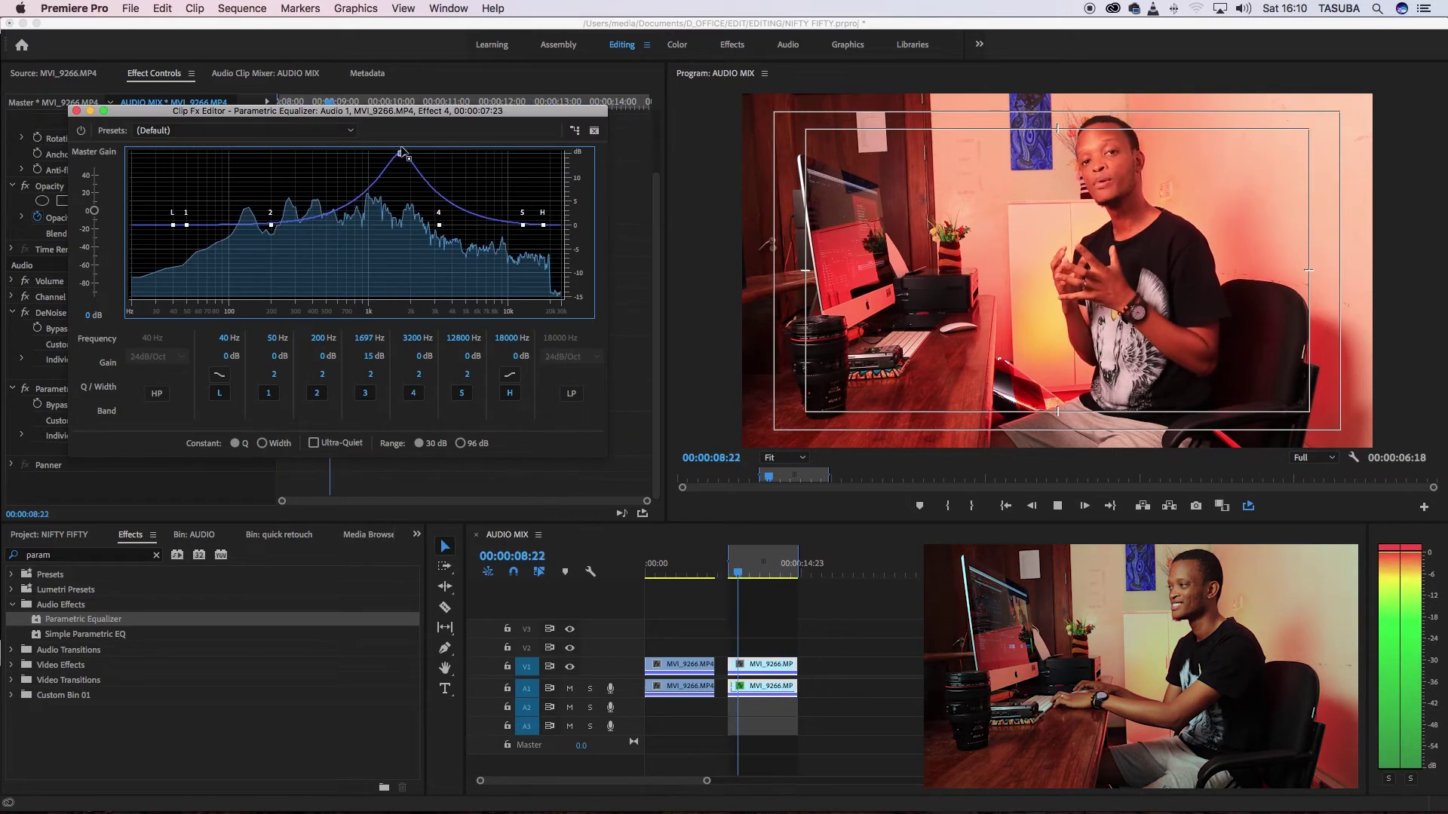
pyautogui.moveTo(401, 153); pyautogui.dragTo(388, 151)
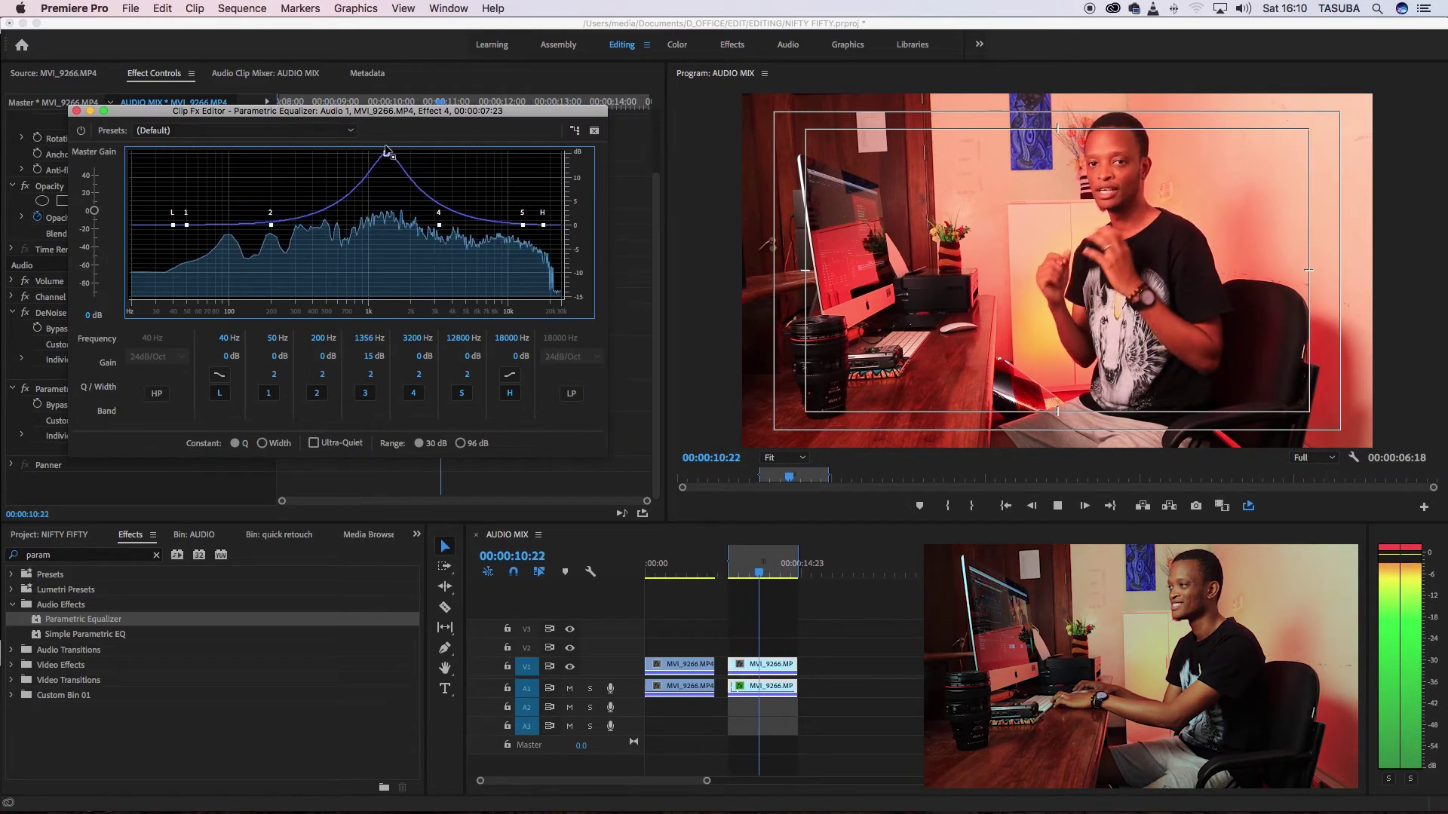
pyautogui.moveTo(387, 151); pyautogui.dragTo(381, 149)
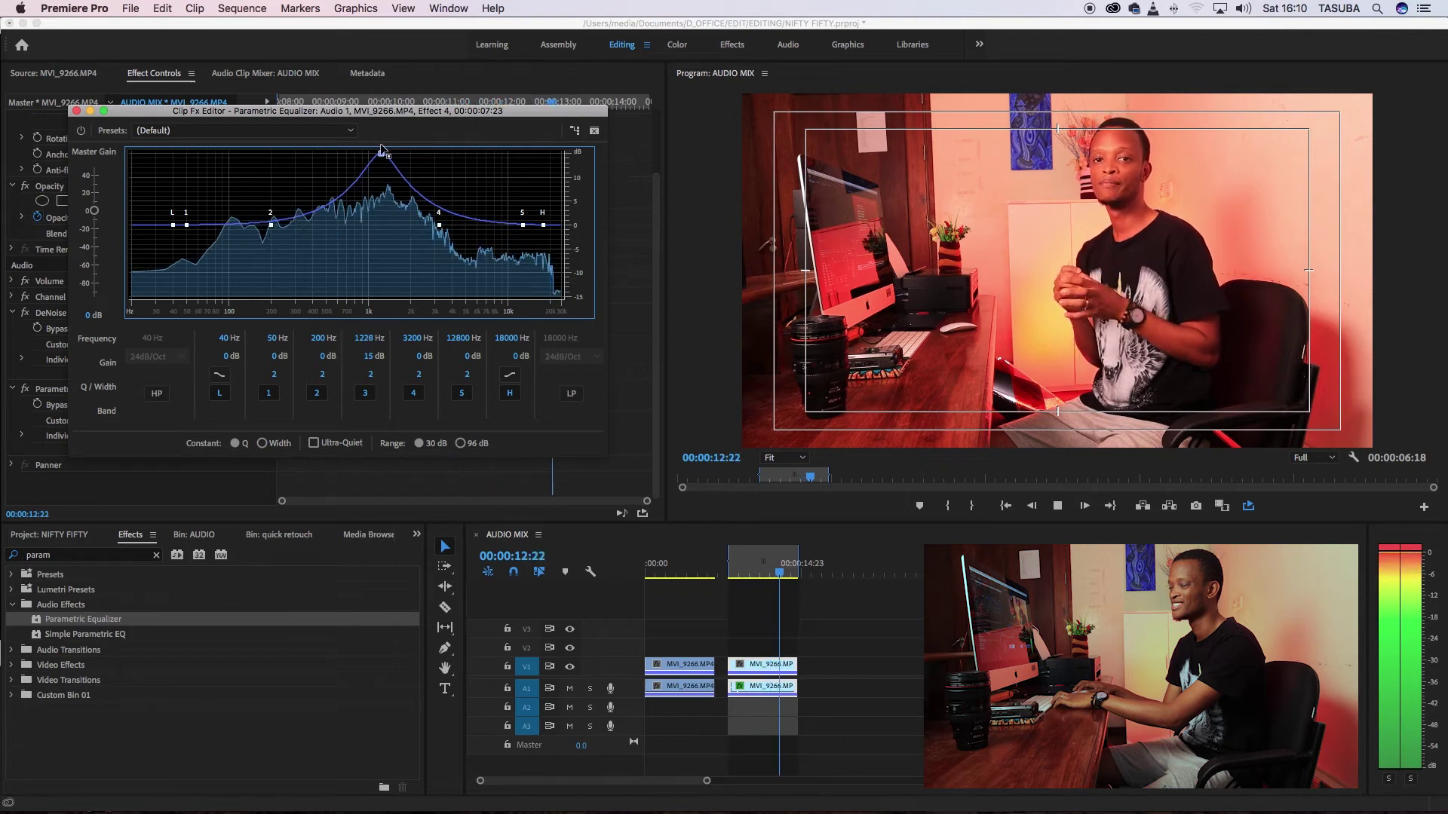
pyautogui.press('space')
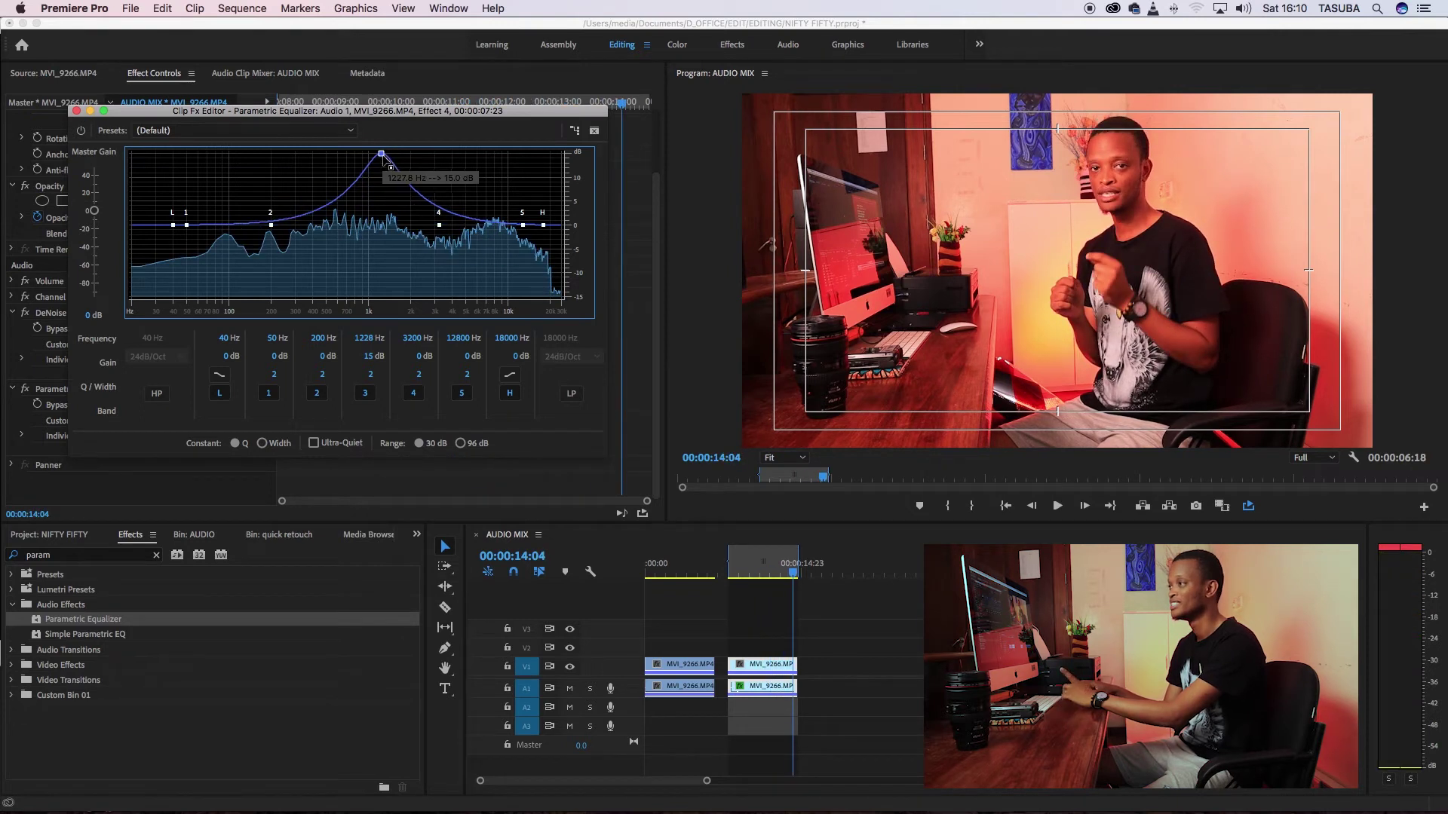
pyautogui.moveTo(380, 160); pyautogui.dragTo(378, 253)
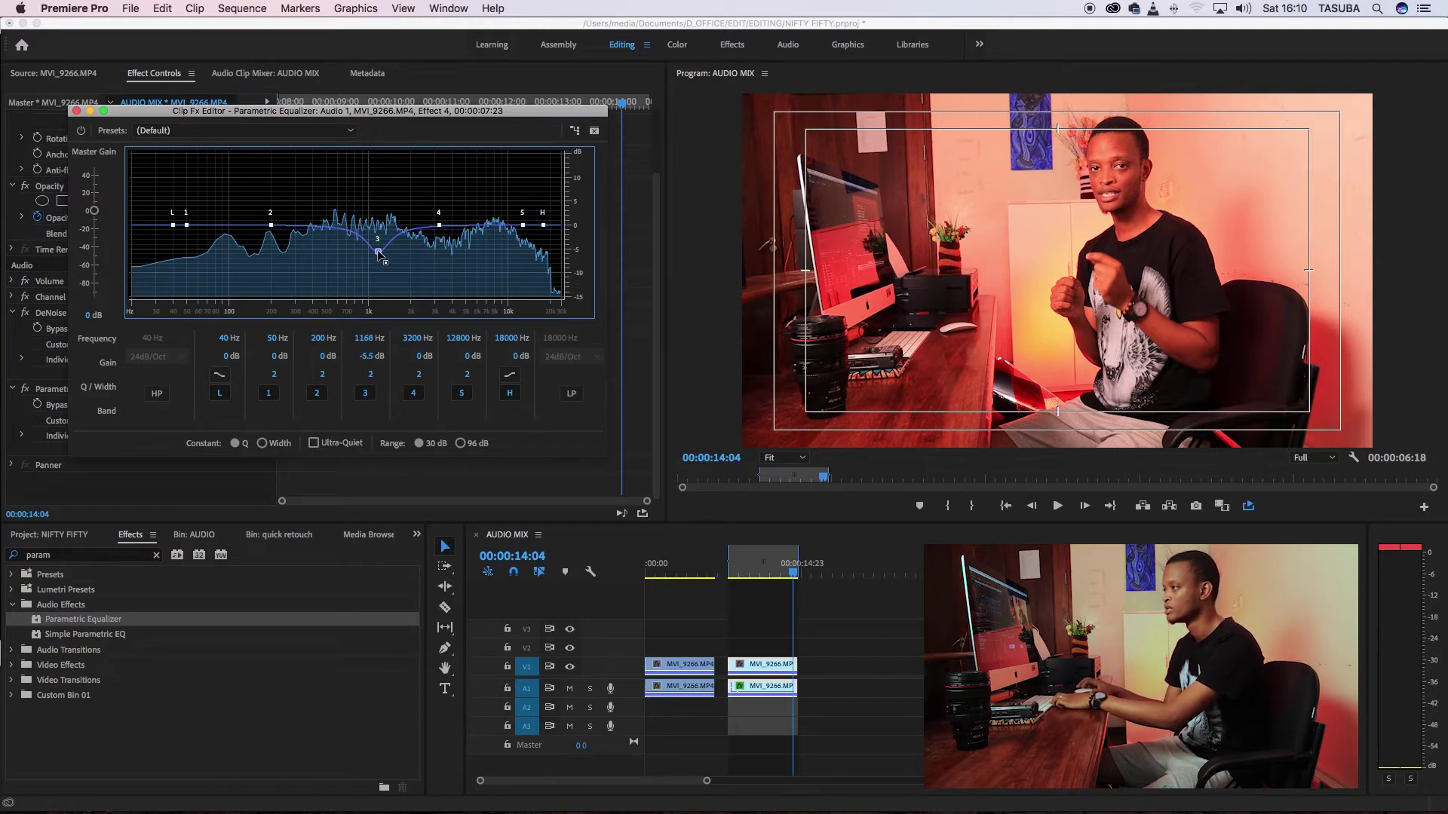
# Step: Narrow and deepen band 3's cut to about -6.3 dB near 1044 Hz
pyautogui.press('space')
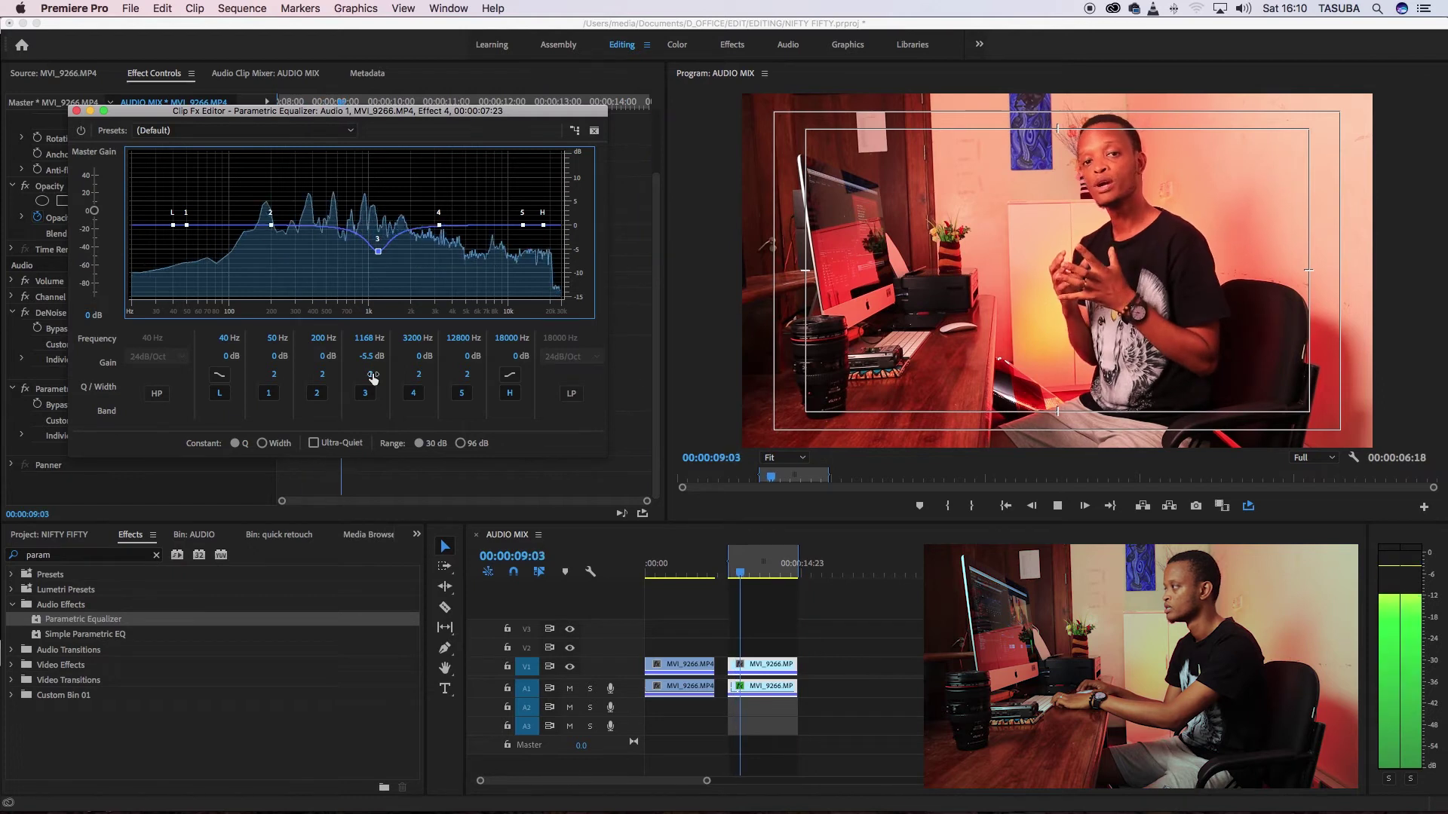
pyautogui.press('space')
pyautogui.moveTo(372, 378); pyautogui.dragTo(362, 377)
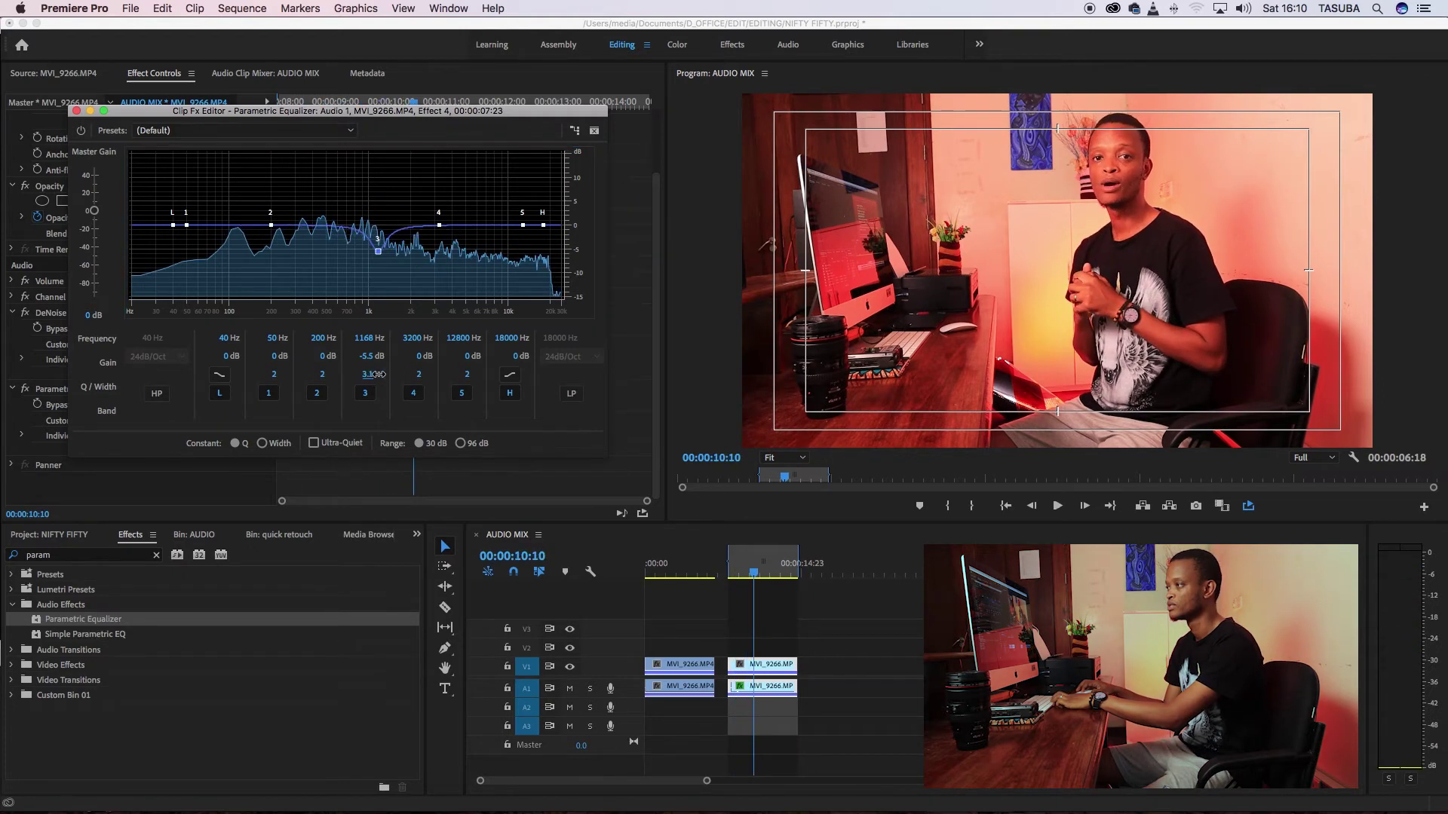
pyautogui.press('space')
pyautogui.moveTo(378, 251); pyautogui.dragTo(372, 257)
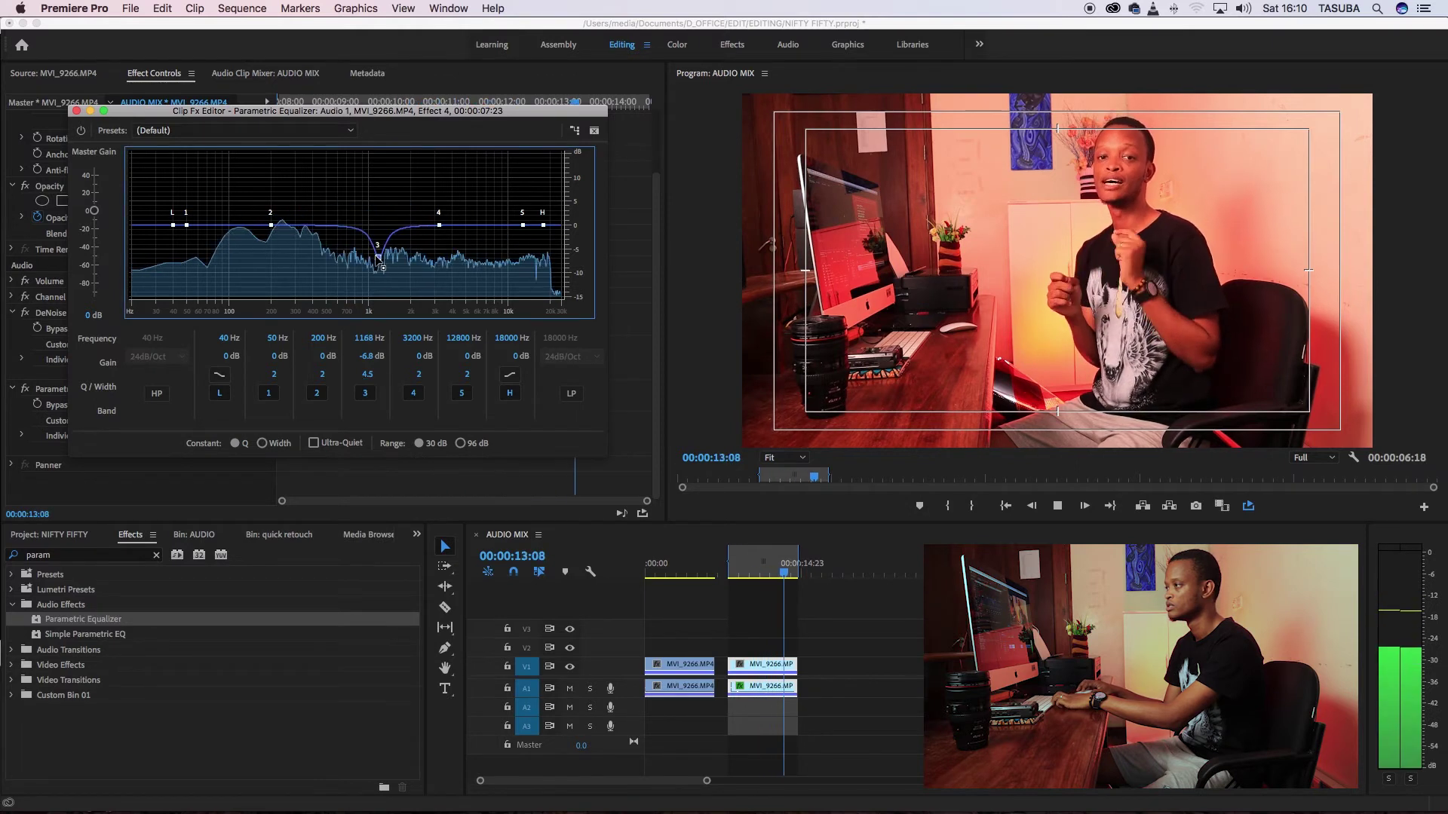
pyautogui.press('space')
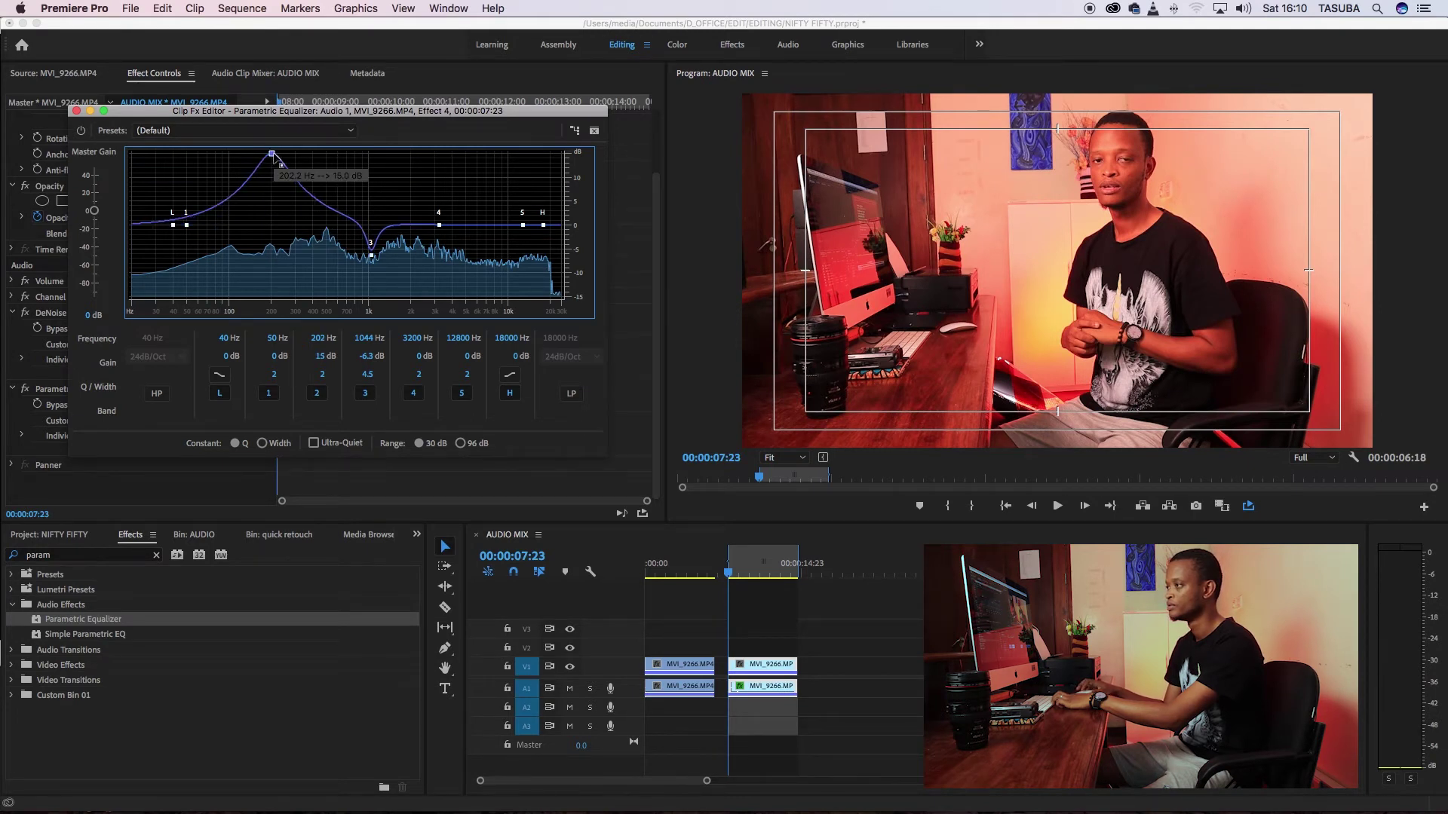
# Step: Sweep band 2, then make it a narrow -5.4 dB cut at about 520 Hz
pyautogui.press('space')
pyautogui.moveTo(273, 154); pyautogui.dragTo(322, 152)
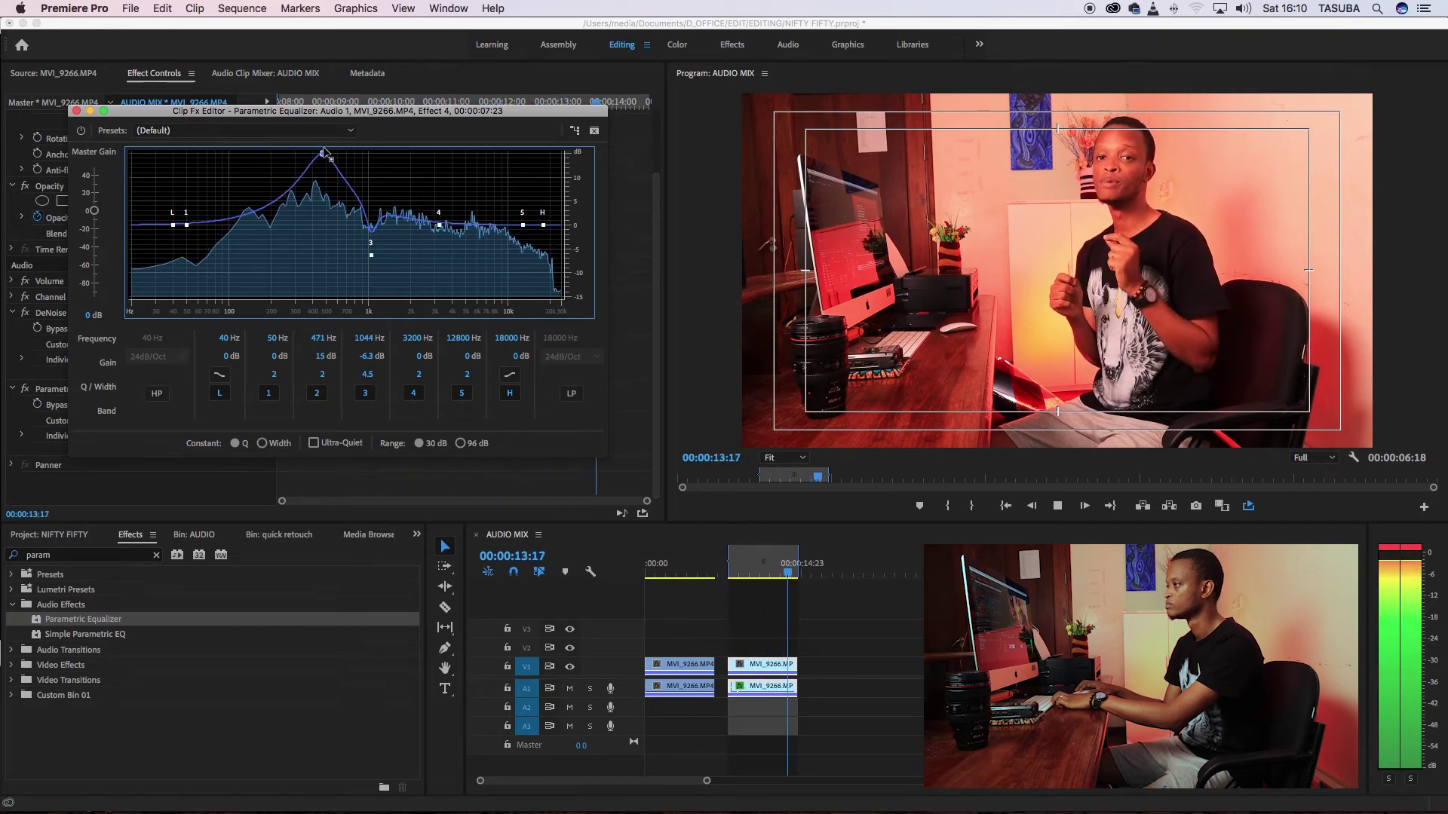
pyautogui.moveTo(323, 152); pyautogui.dragTo(338, 153)
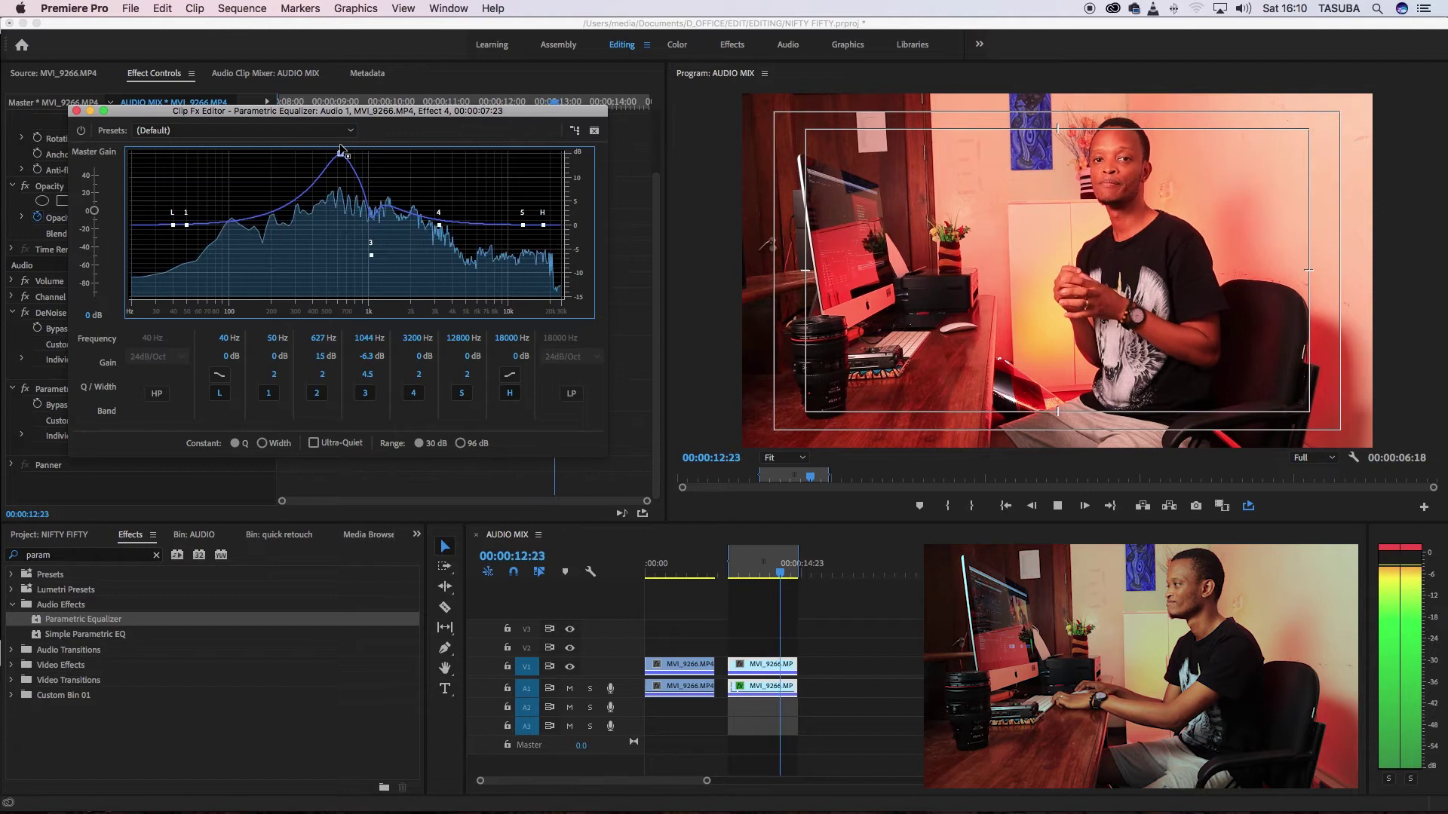
pyautogui.moveTo(340, 152); pyautogui.dragTo(338, 240)
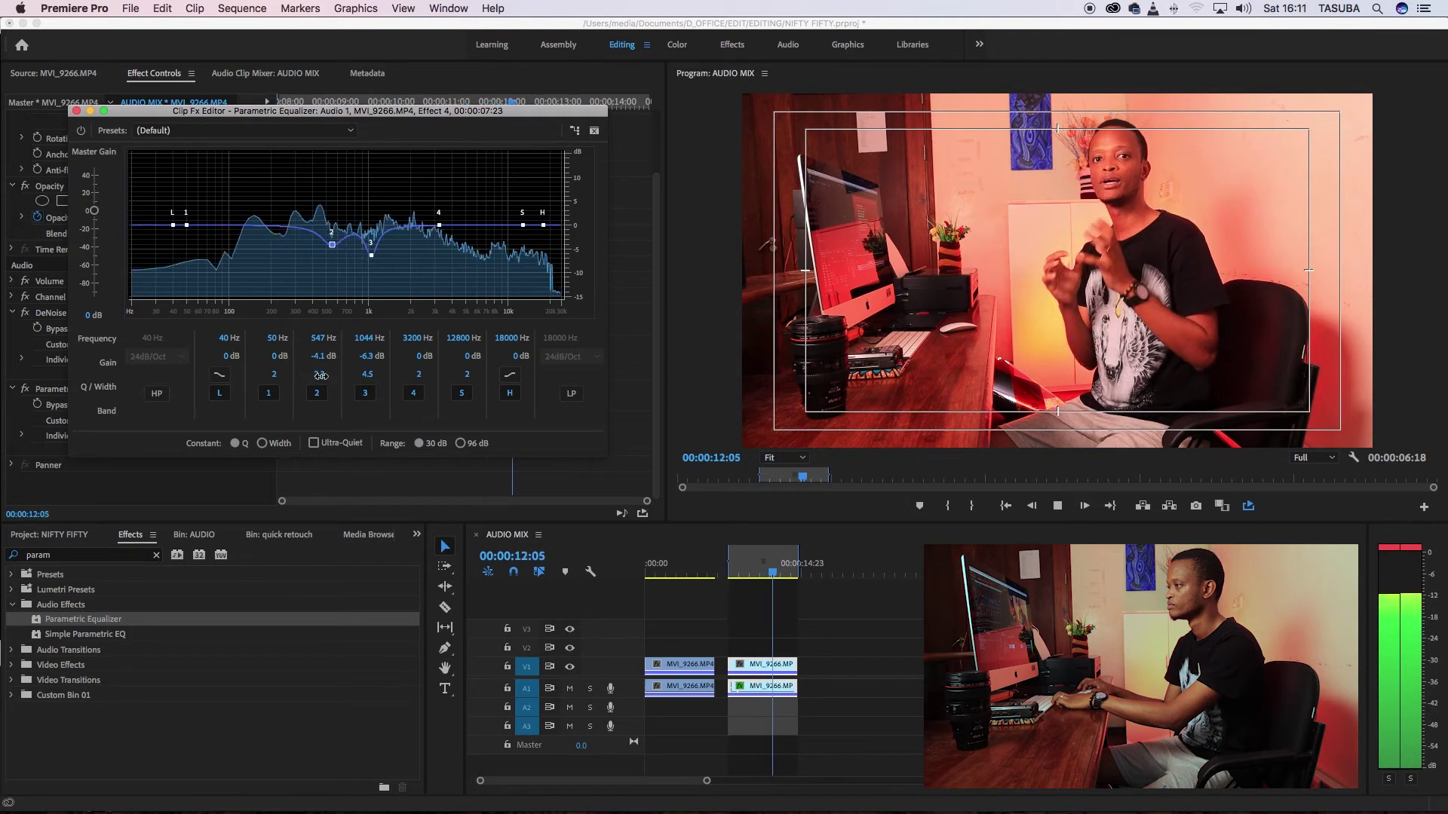
pyautogui.moveTo(336, 374); pyautogui.dragTo(343, 375)
pyautogui.moveTo(331, 244); pyautogui.dragTo(332, 253)
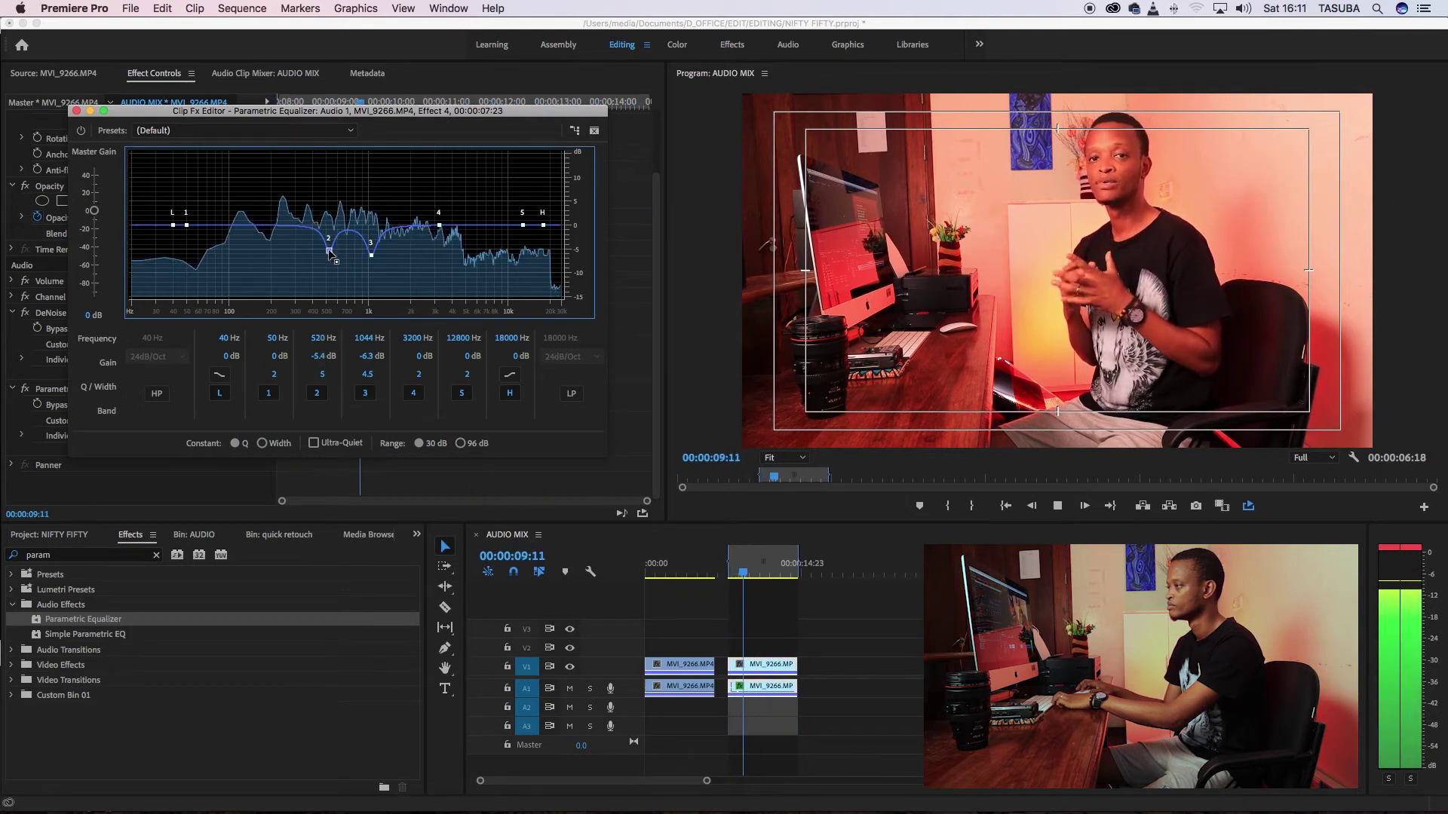
# Step: Cut the high shelf to -13.7 dB at 21193 Hz and lift band 5 2.1 dB at 10048 Hz
pyautogui.press('space')
pyautogui.moveTo(544, 227)
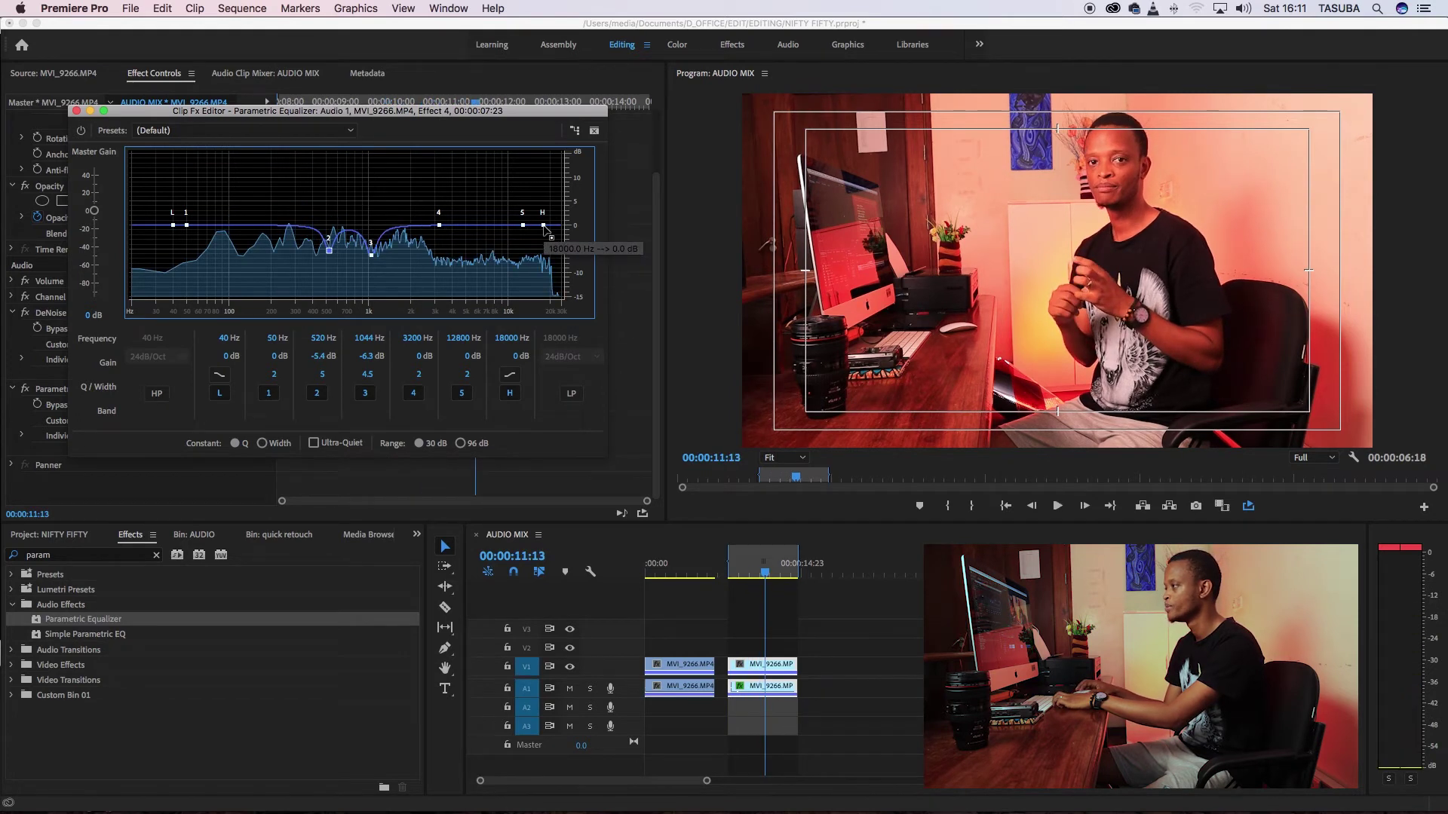
pyautogui.press('space')
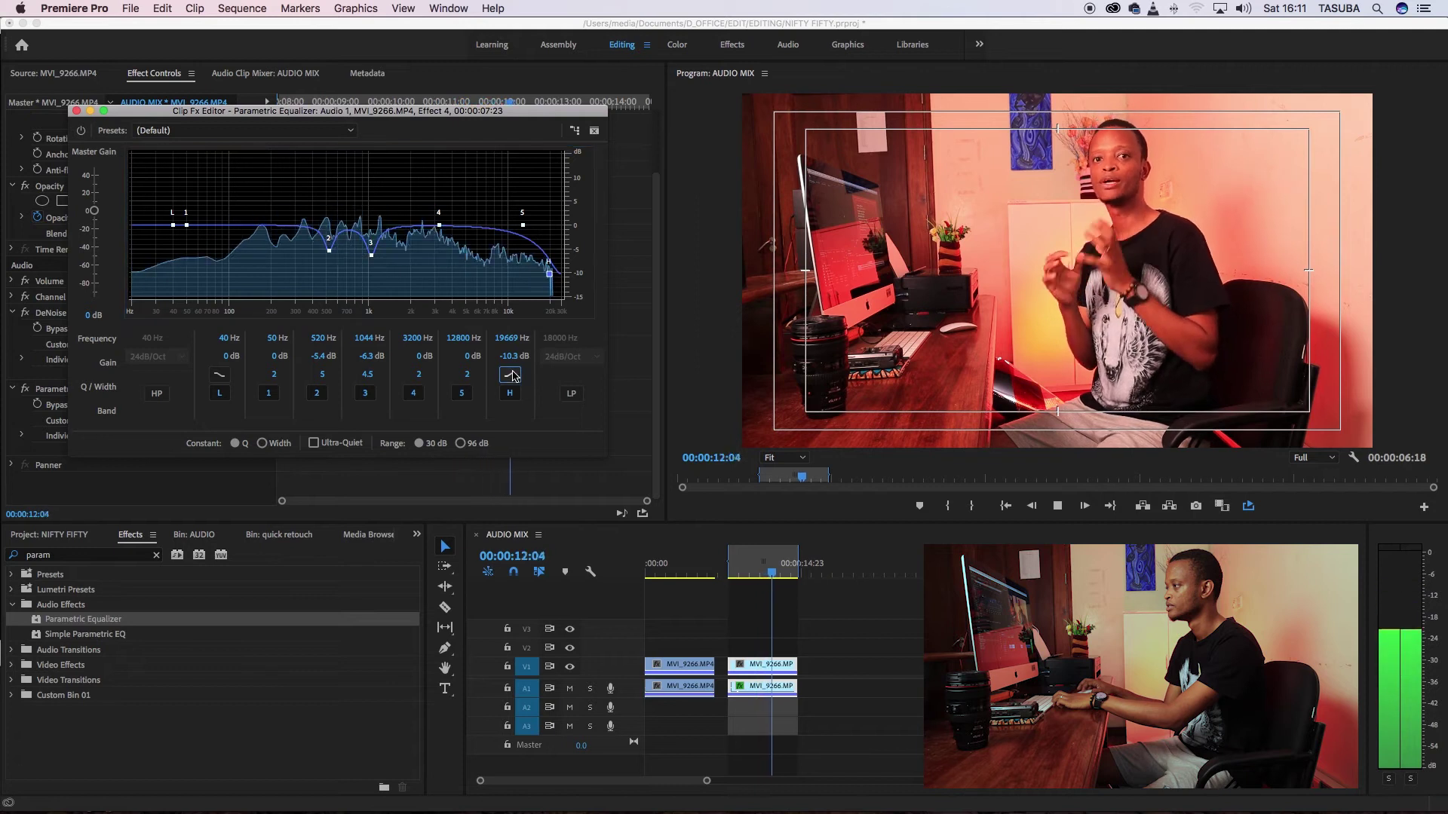
pyautogui.moveTo(549, 273); pyautogui.dragTo(553, 286)
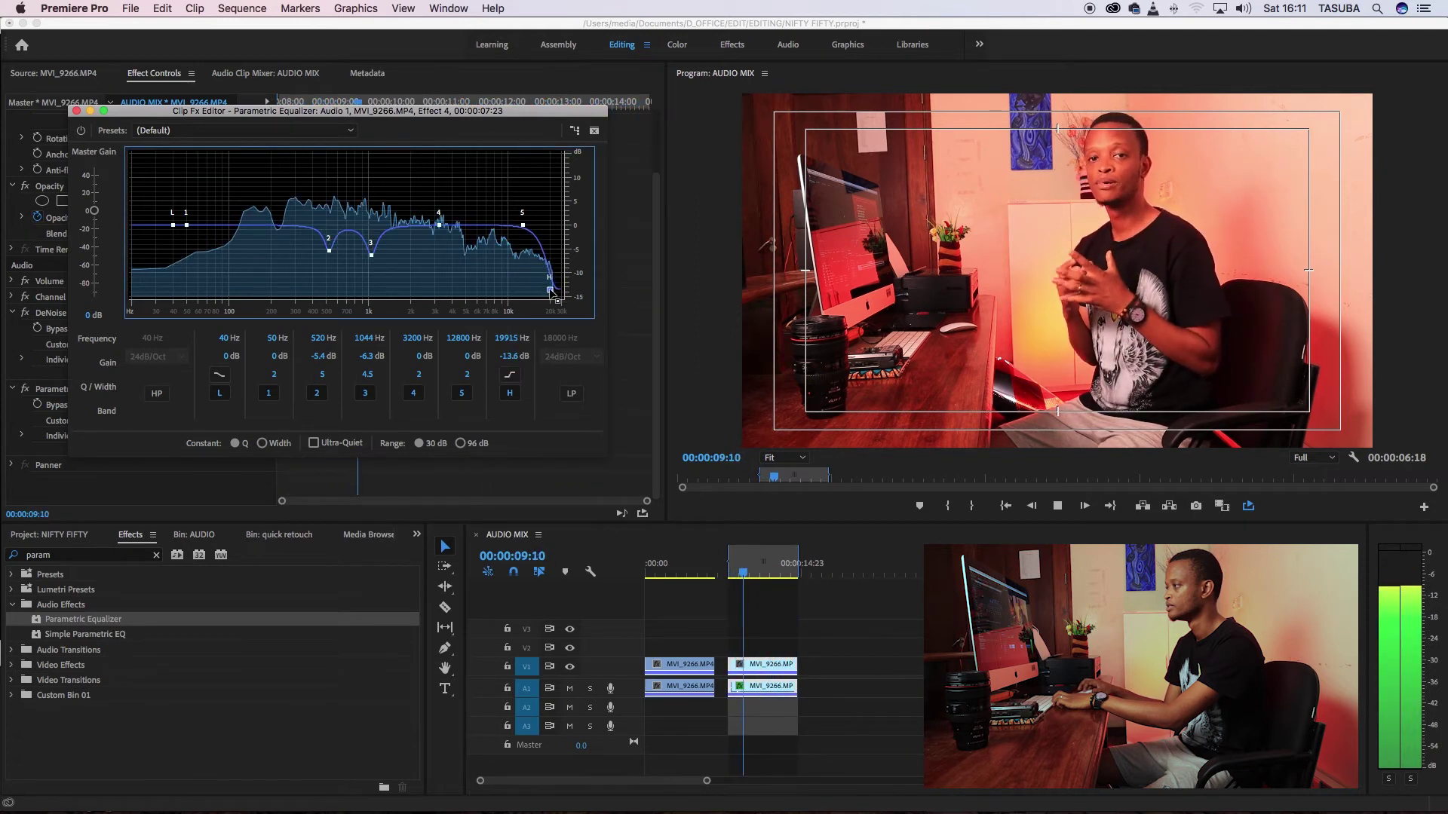
pyautogui.moveTo(556, 303); pyautogui.dragTo(564, 303)
pyautogui.moveTo(524, 228); pyautogui.dragTo(510, 217)
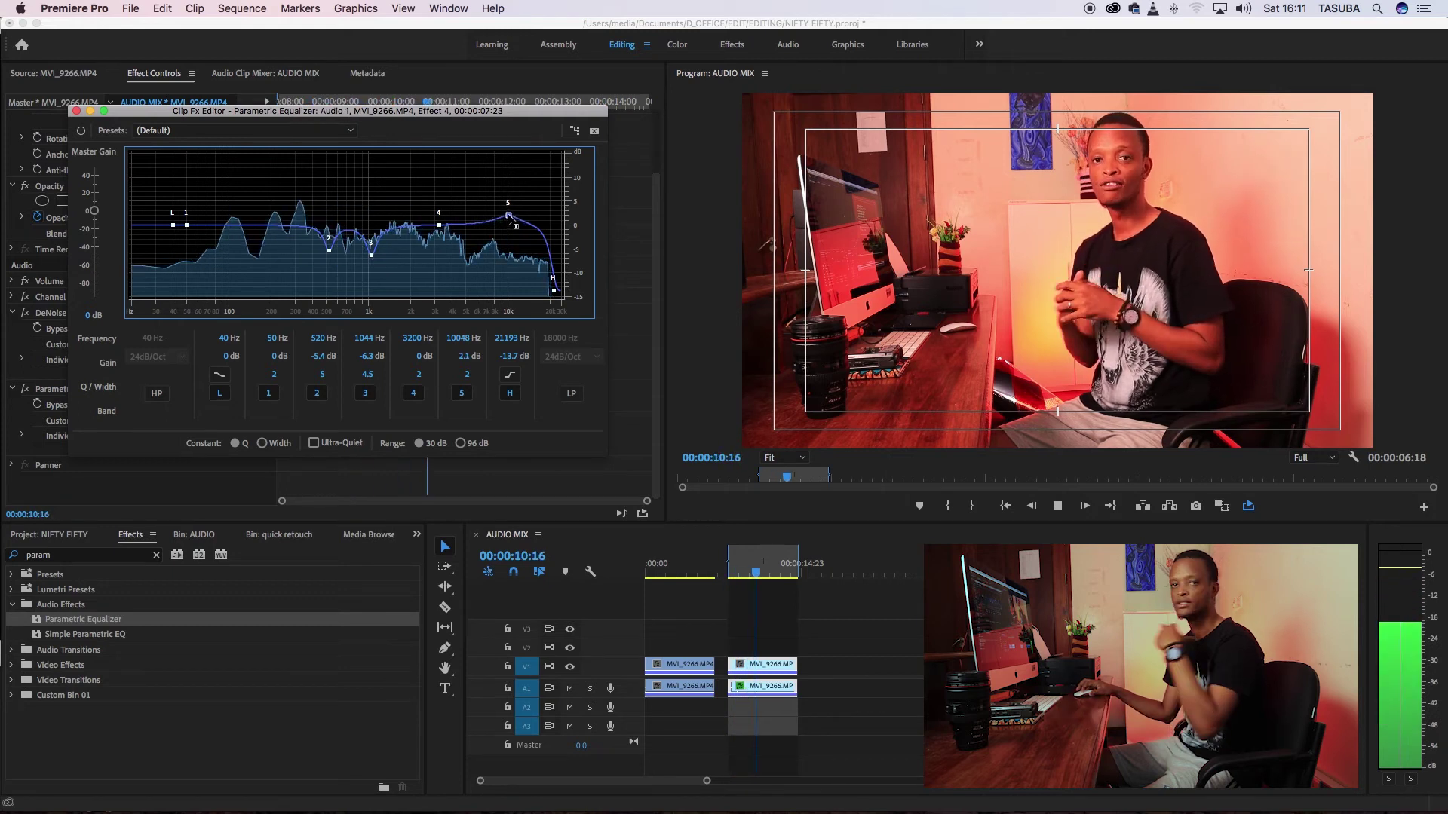
pyautogui.moveTo(511, 219); pyautogui.dragTo(509, 216)
pyautogui.press('space')
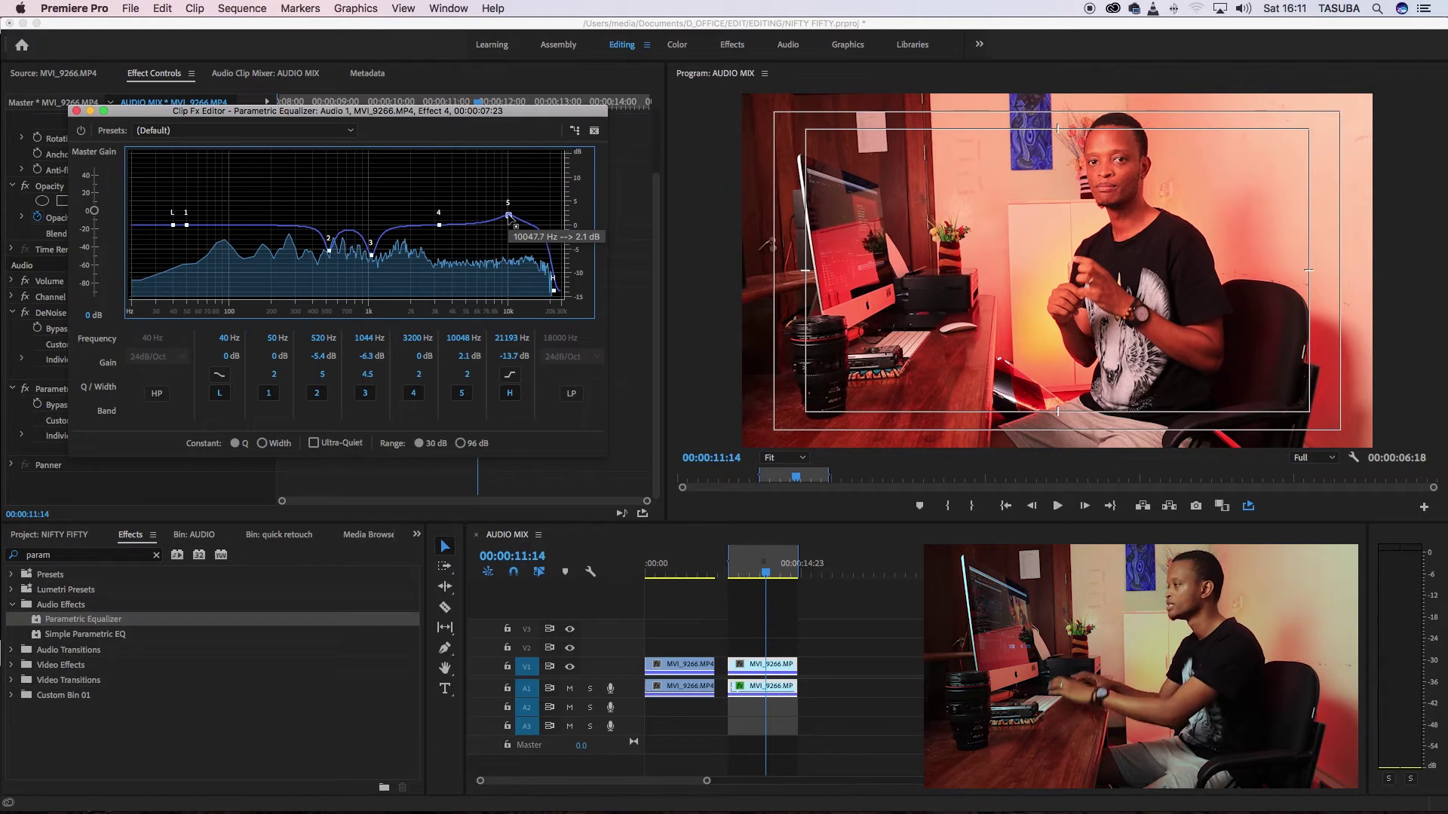
pyautogui.press('space')
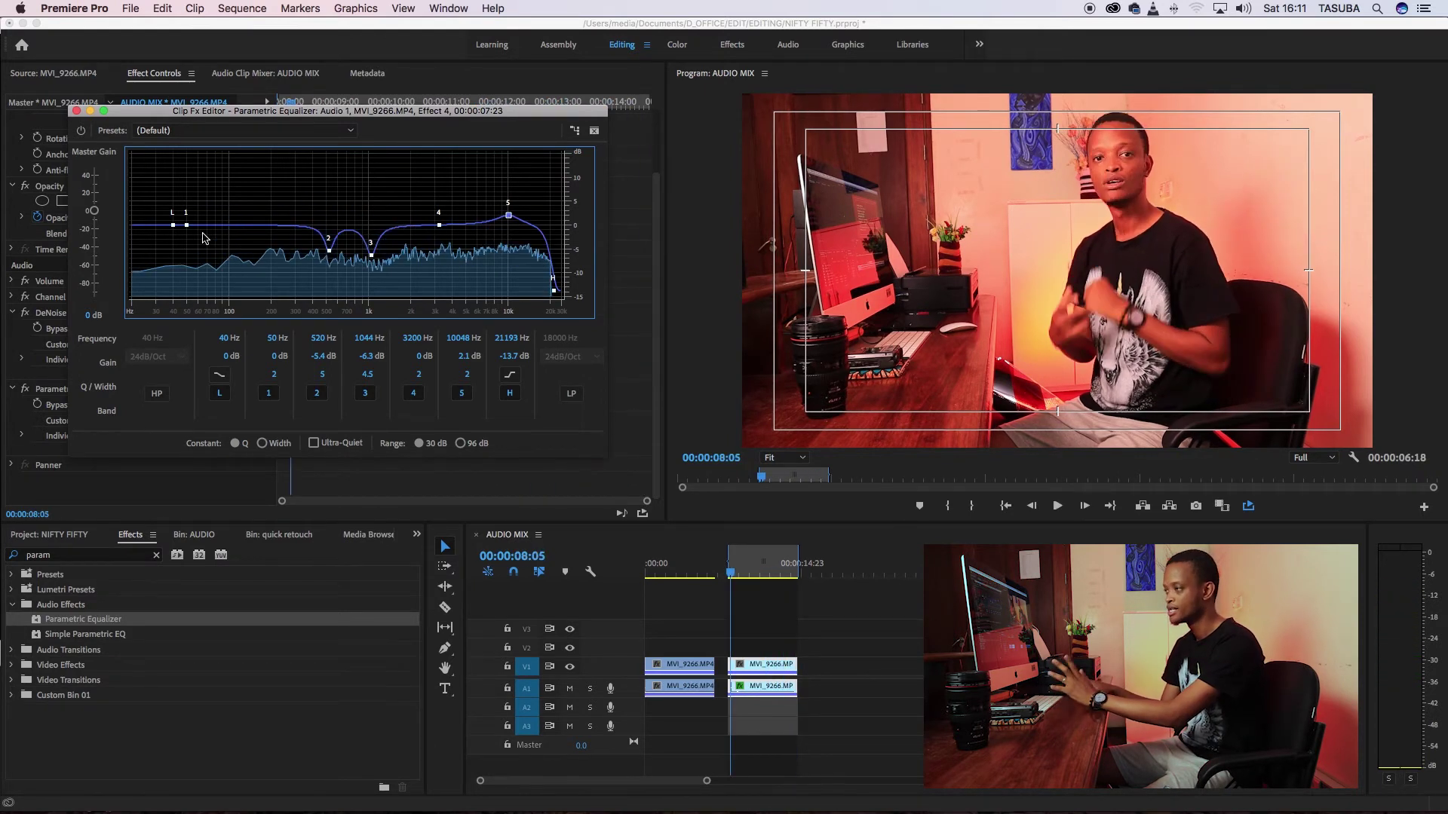
# Step: During playback, raise band 1 into a wide low-frequency boost around 134 Hz
pyautogui.moveTo(188, 227)
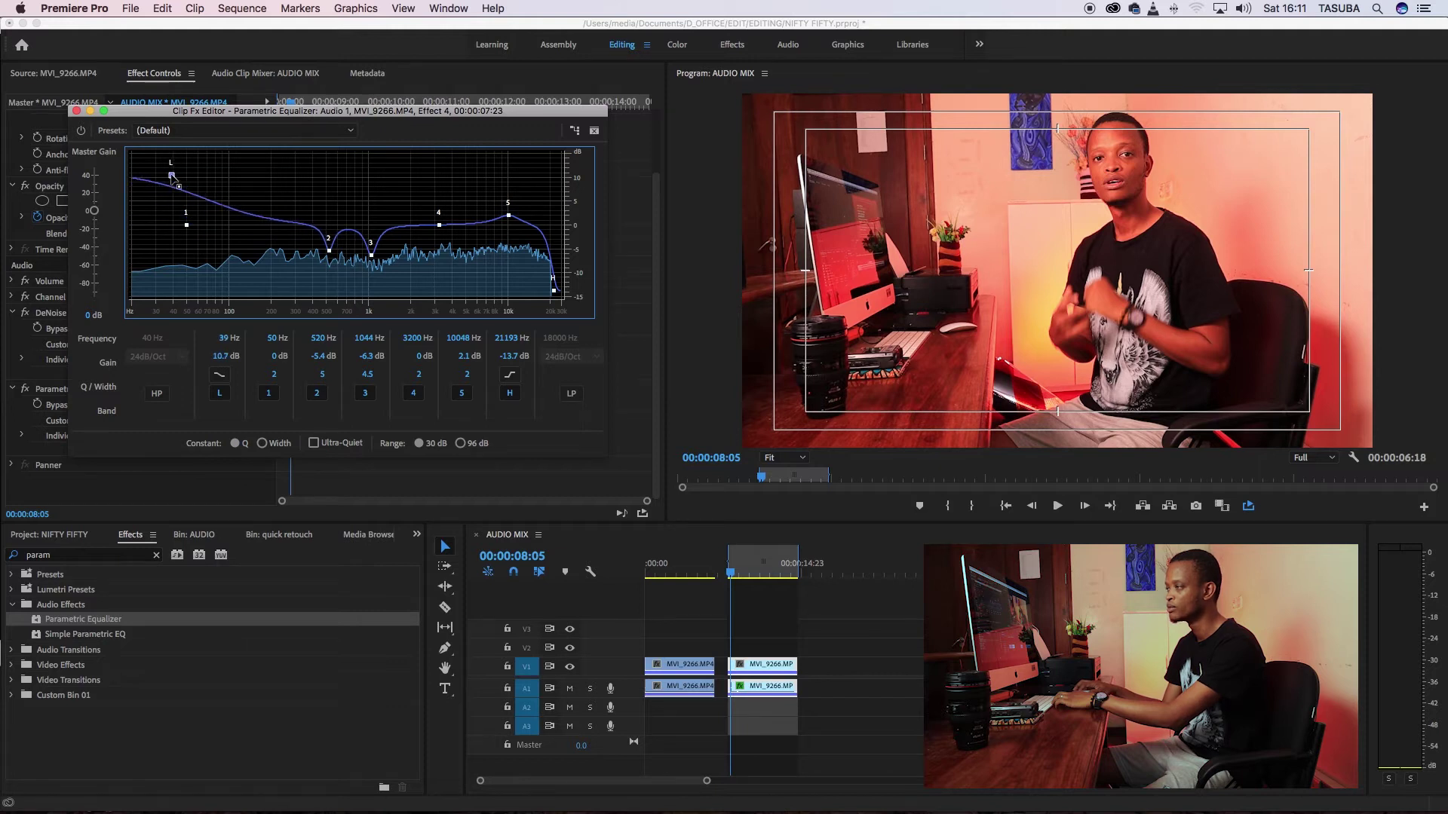
pyautogui.press('space')
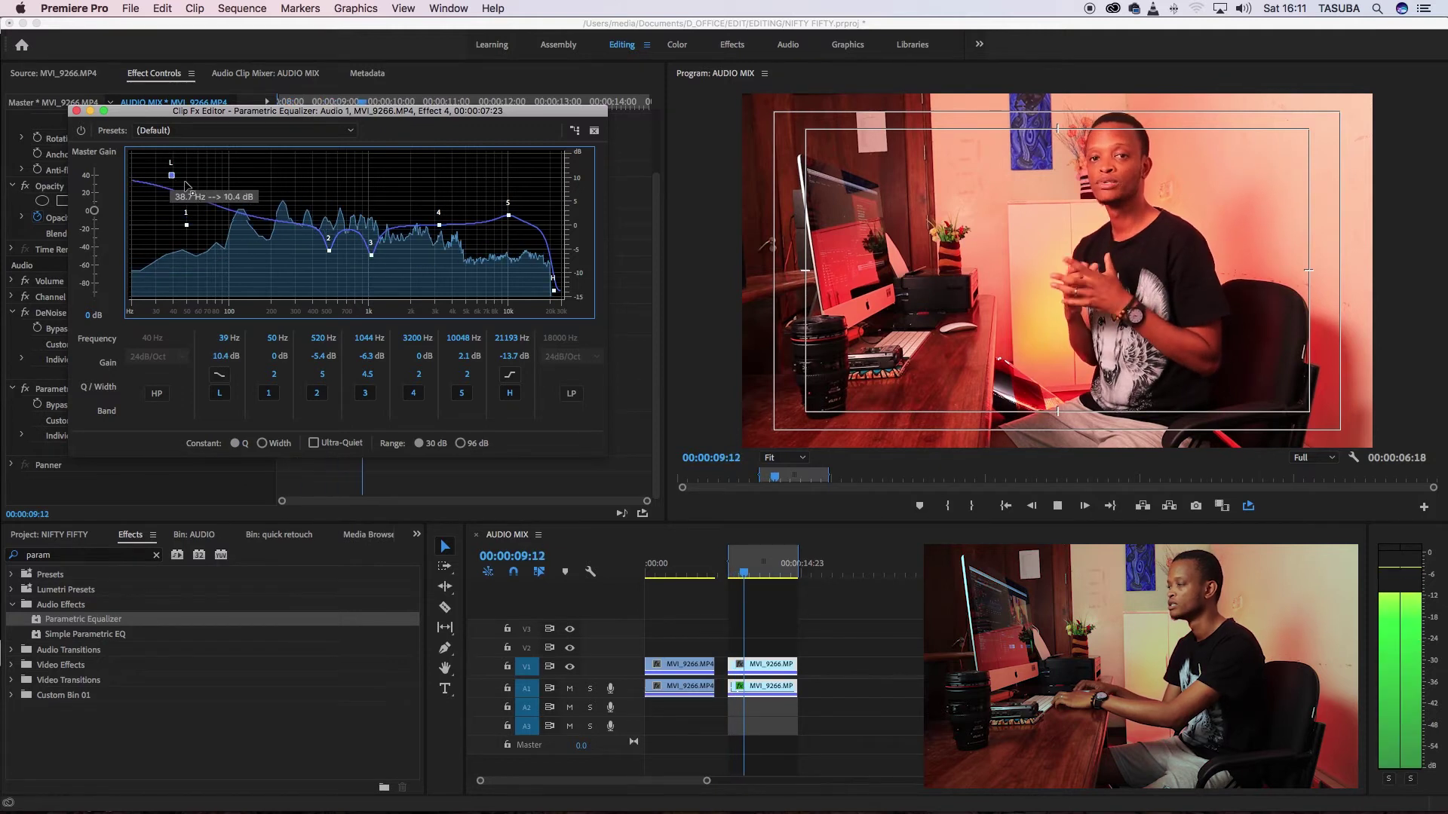
pyautogui.moveTo(187, 229); pyautogui.dragTo(197, 206)
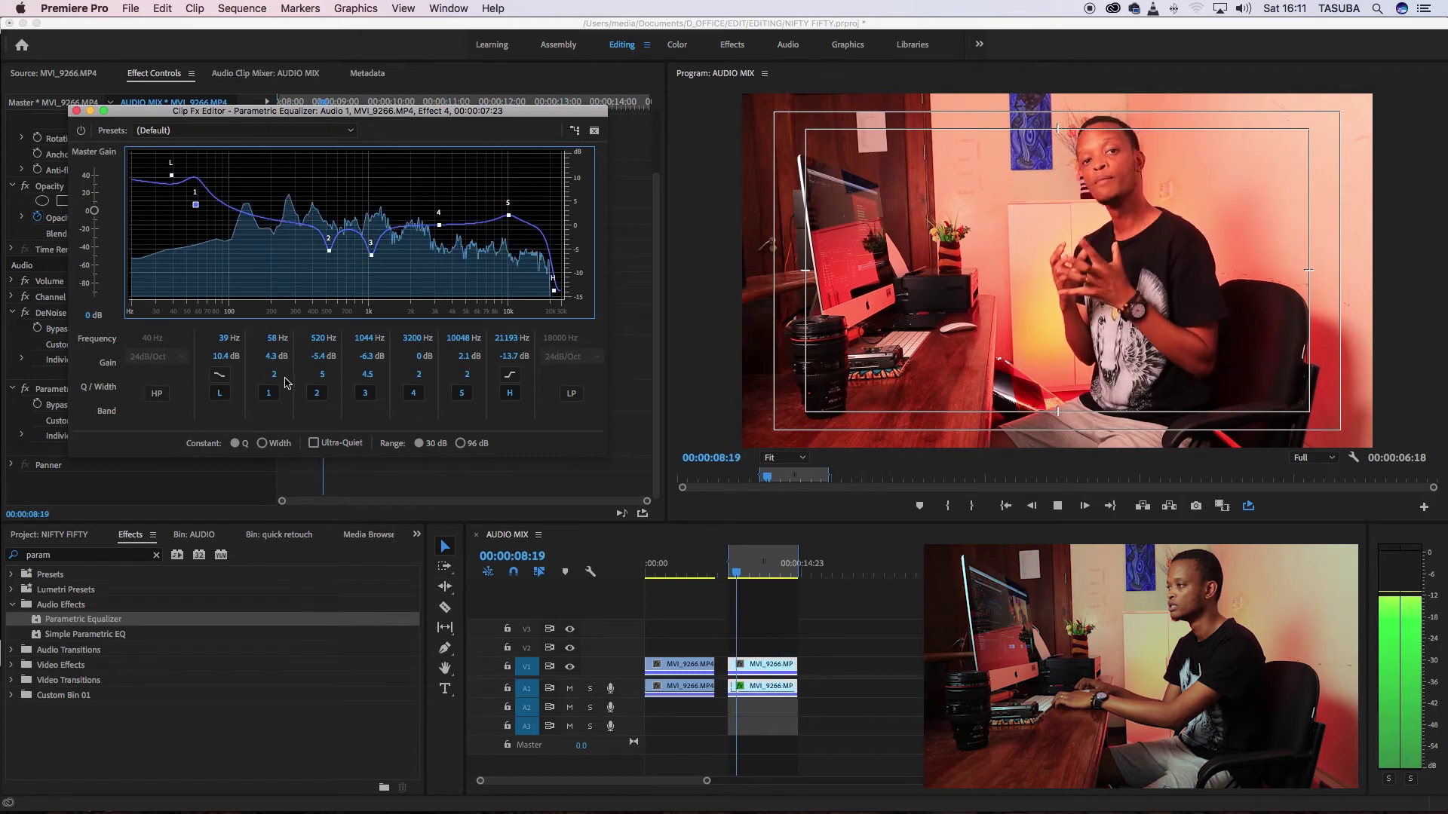
pyautogui.moveTo(288, 377); pyautogui.dragTo(263, 374)
pyautogui.moveTo(196, 199); pyautogui.dragTo(249, 190)
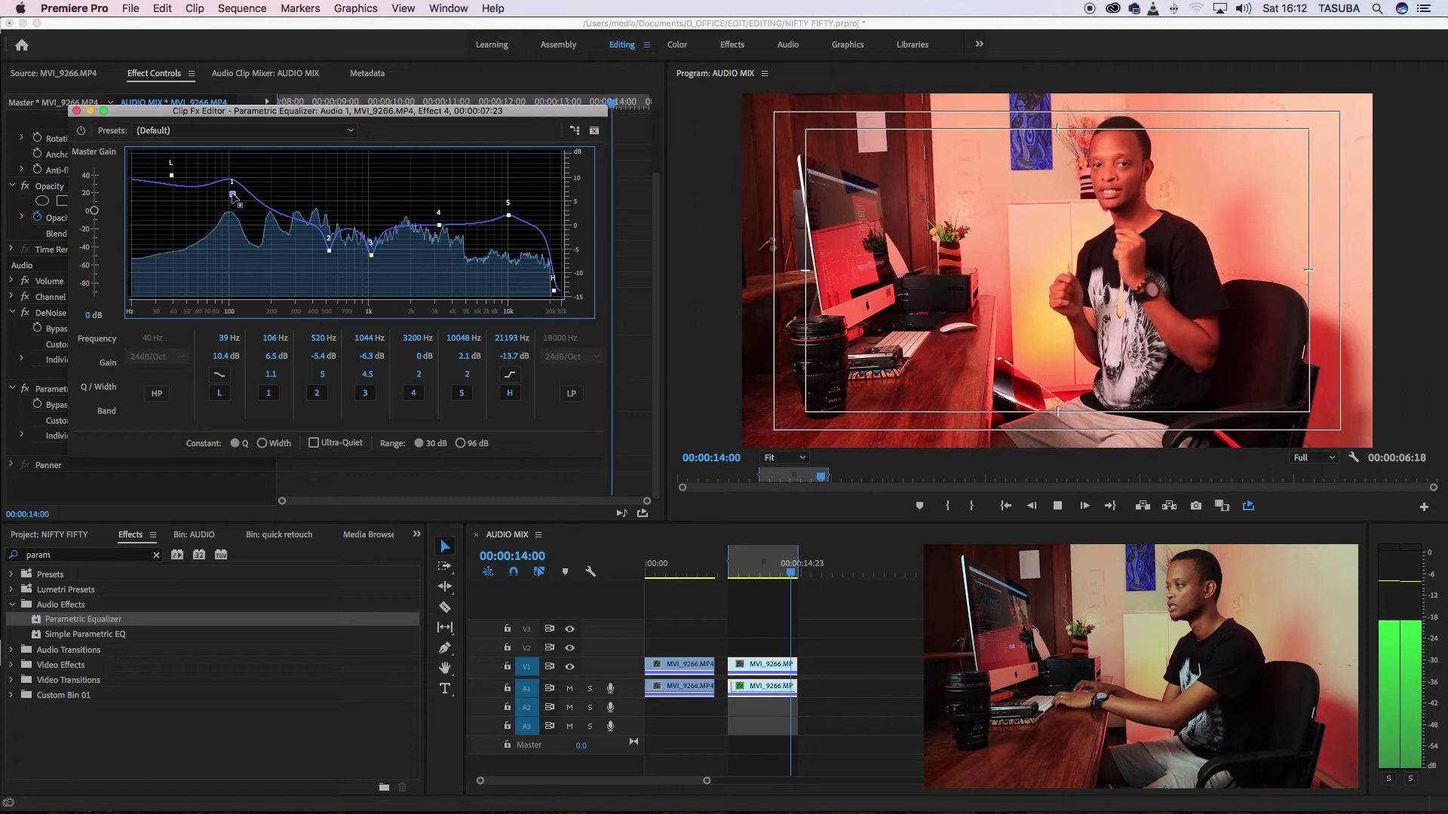
# Step: Enable a roughly 61 Hz high-pass filter and settle band 1 at +7.3 dB, 111 Hz
pyautogui.click(157, 394)
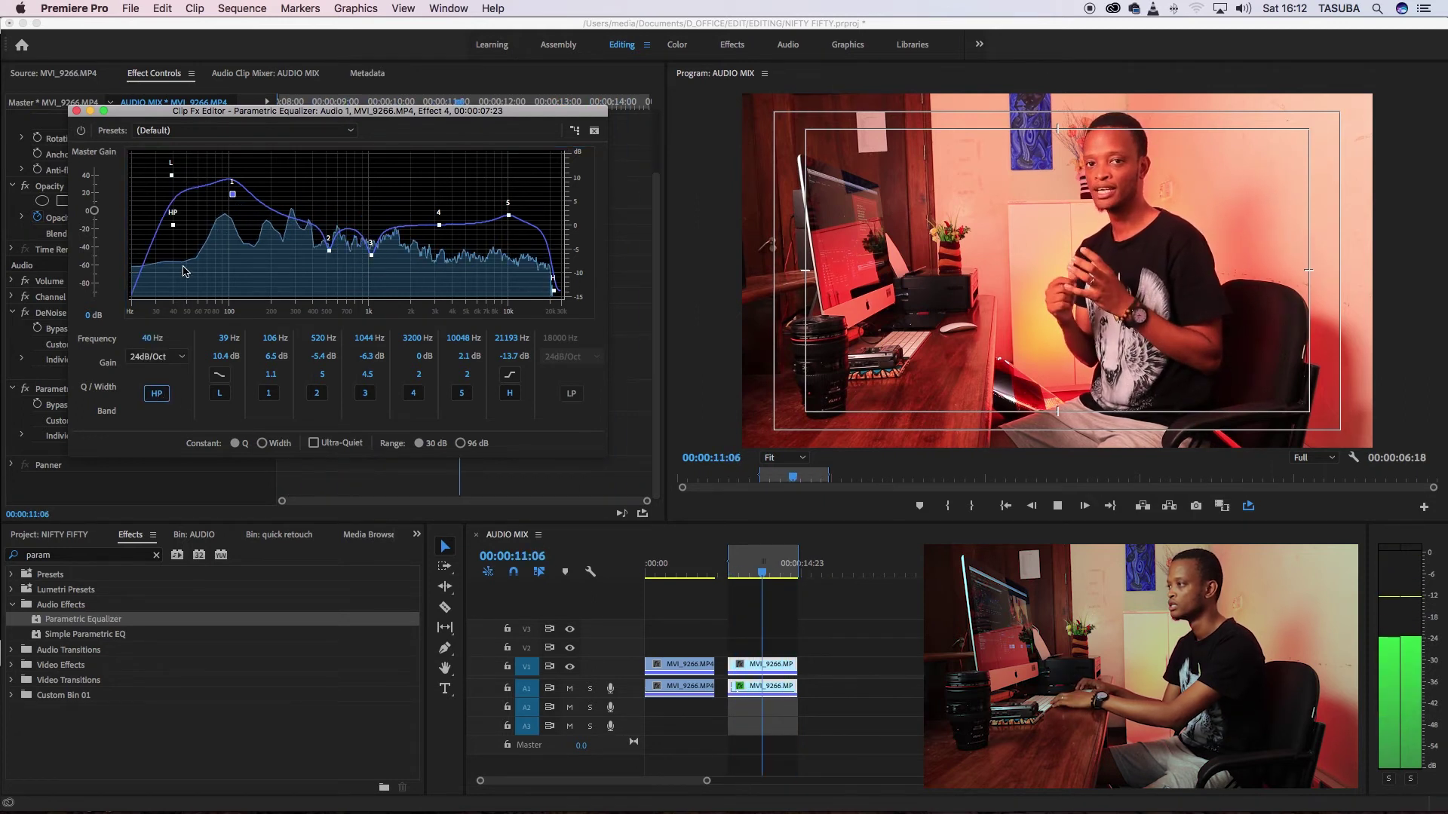
pyautogui.moveTo(233, 196); pyautogui.dragTo(237, 193)
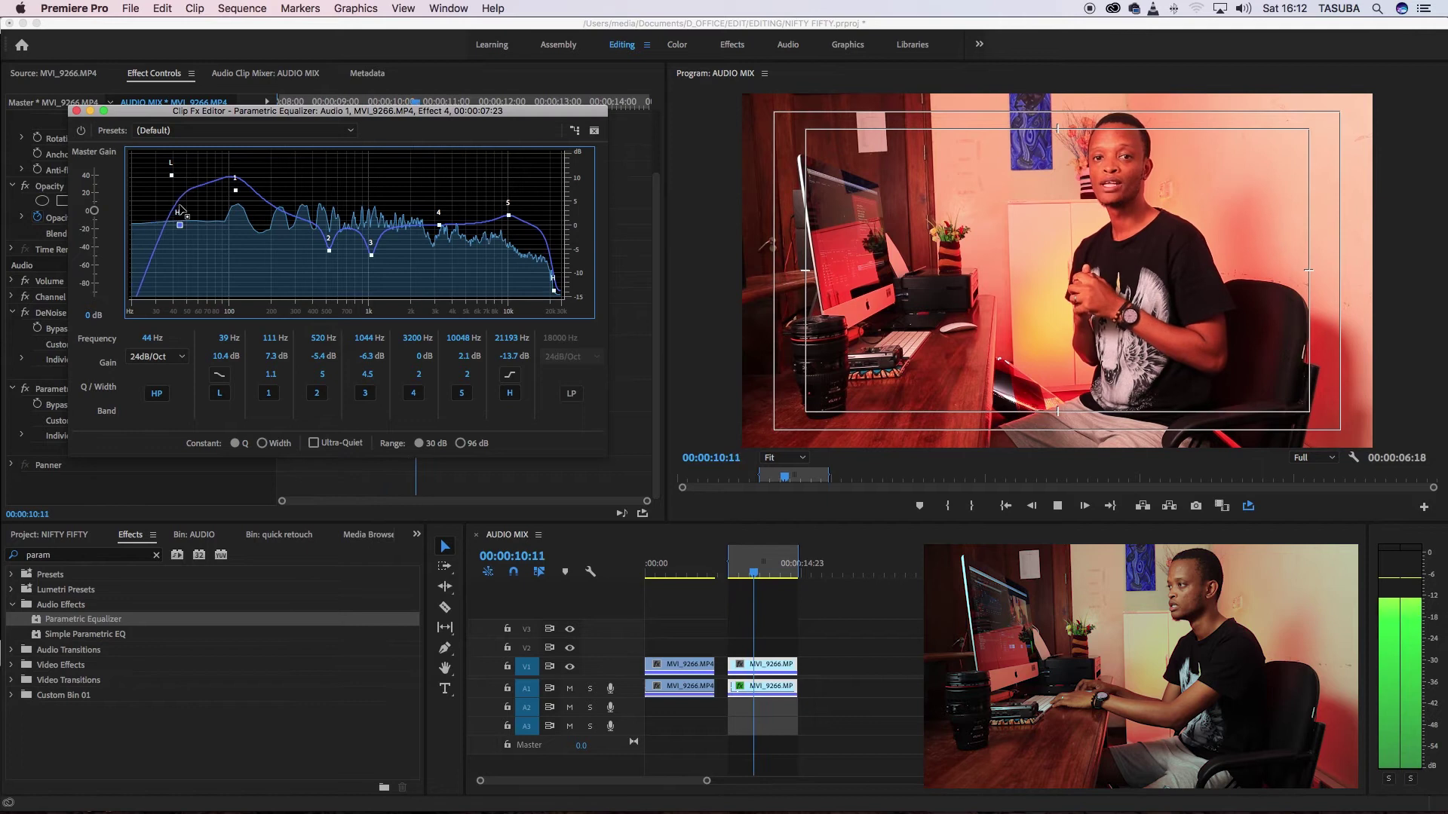
pyautogui.moveTo(169, 208)
pyautogui.mouseDown()
pyautogui.moveTo(196, 209)
pyautogui.moveTo(175, 173)
pyautogui.mouseUp()
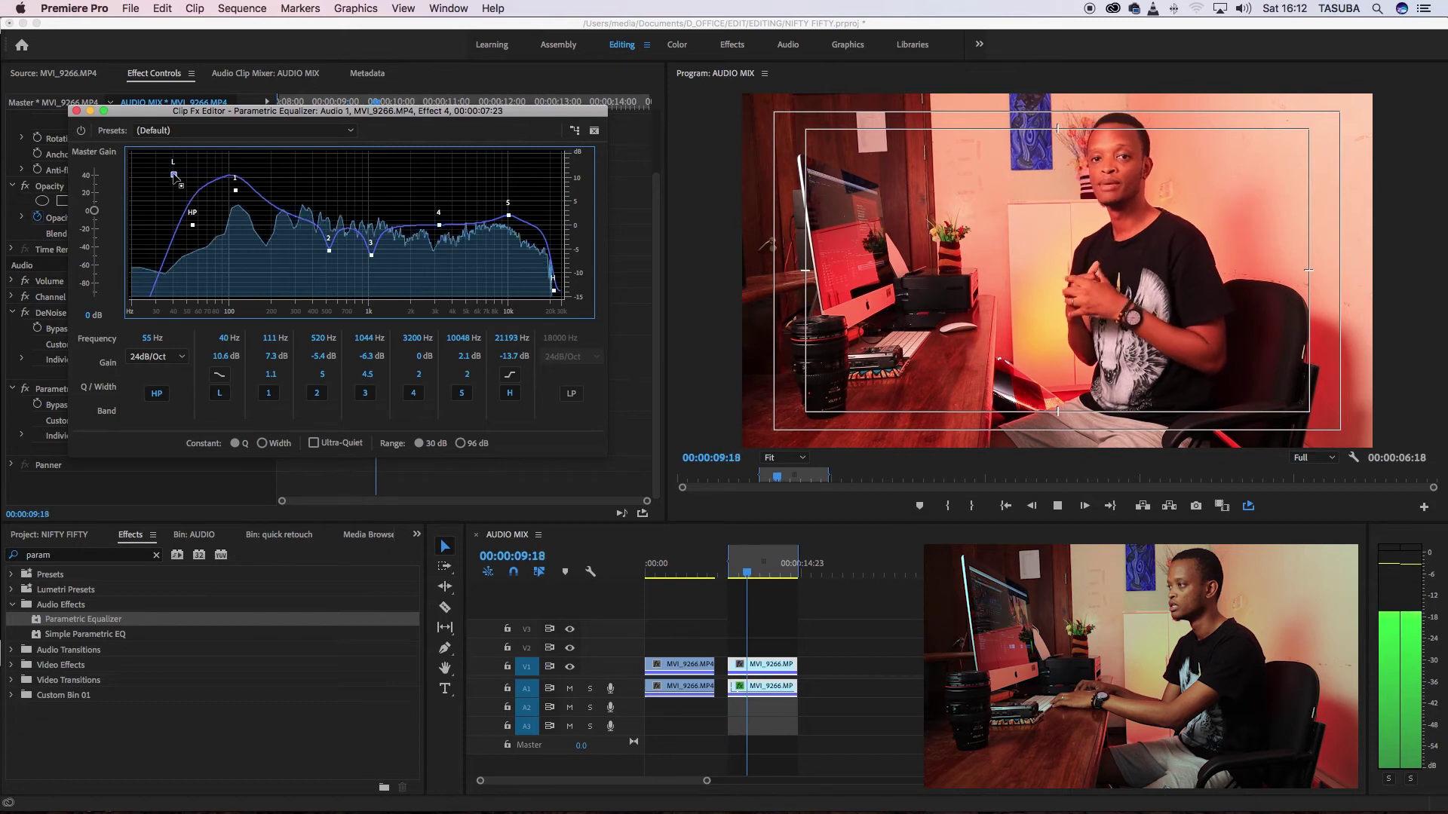
pyautogui.moveTo(194, 226); pyautogui.dragTo(202, 227)
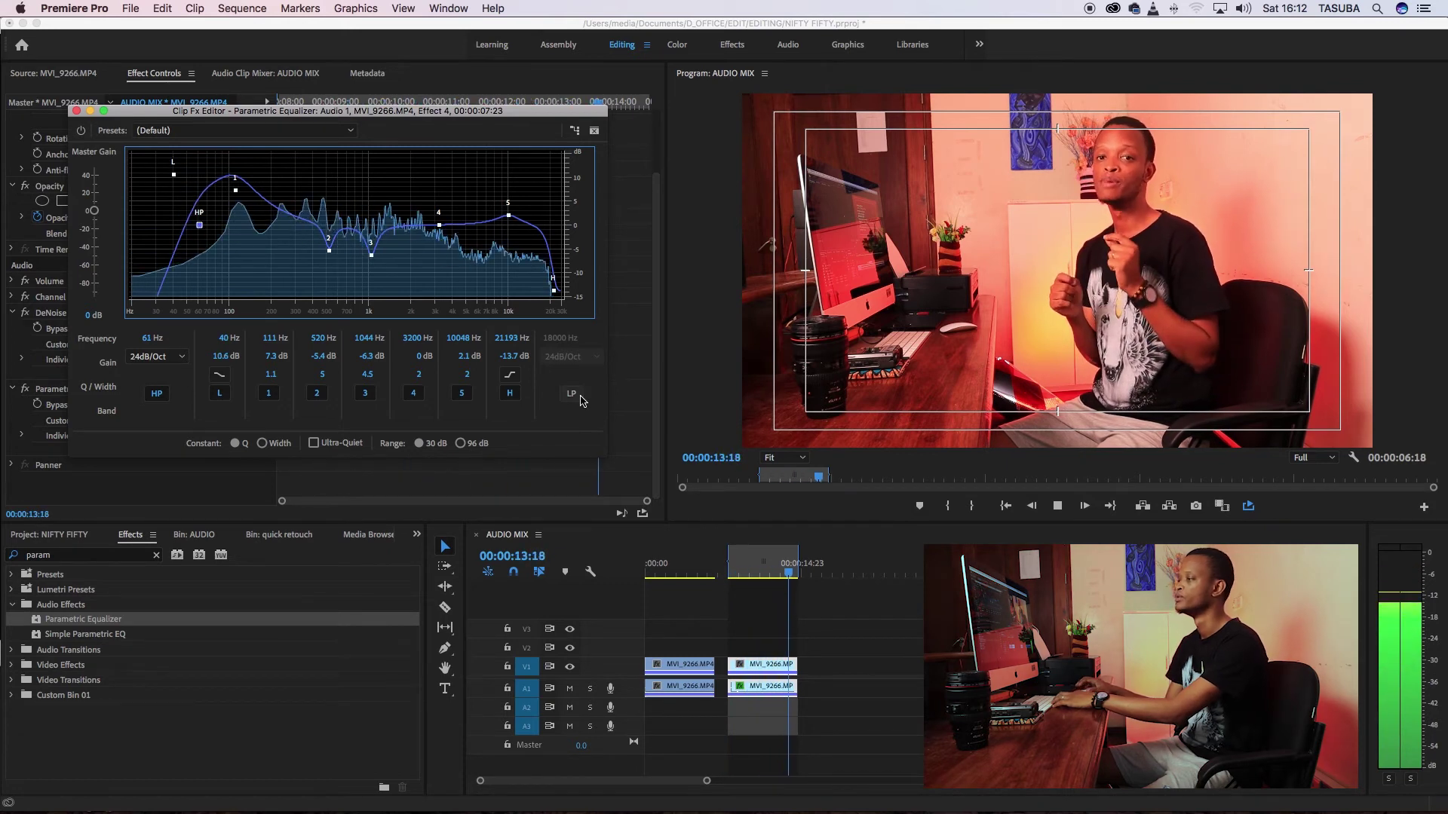
pyautogui.press('space')
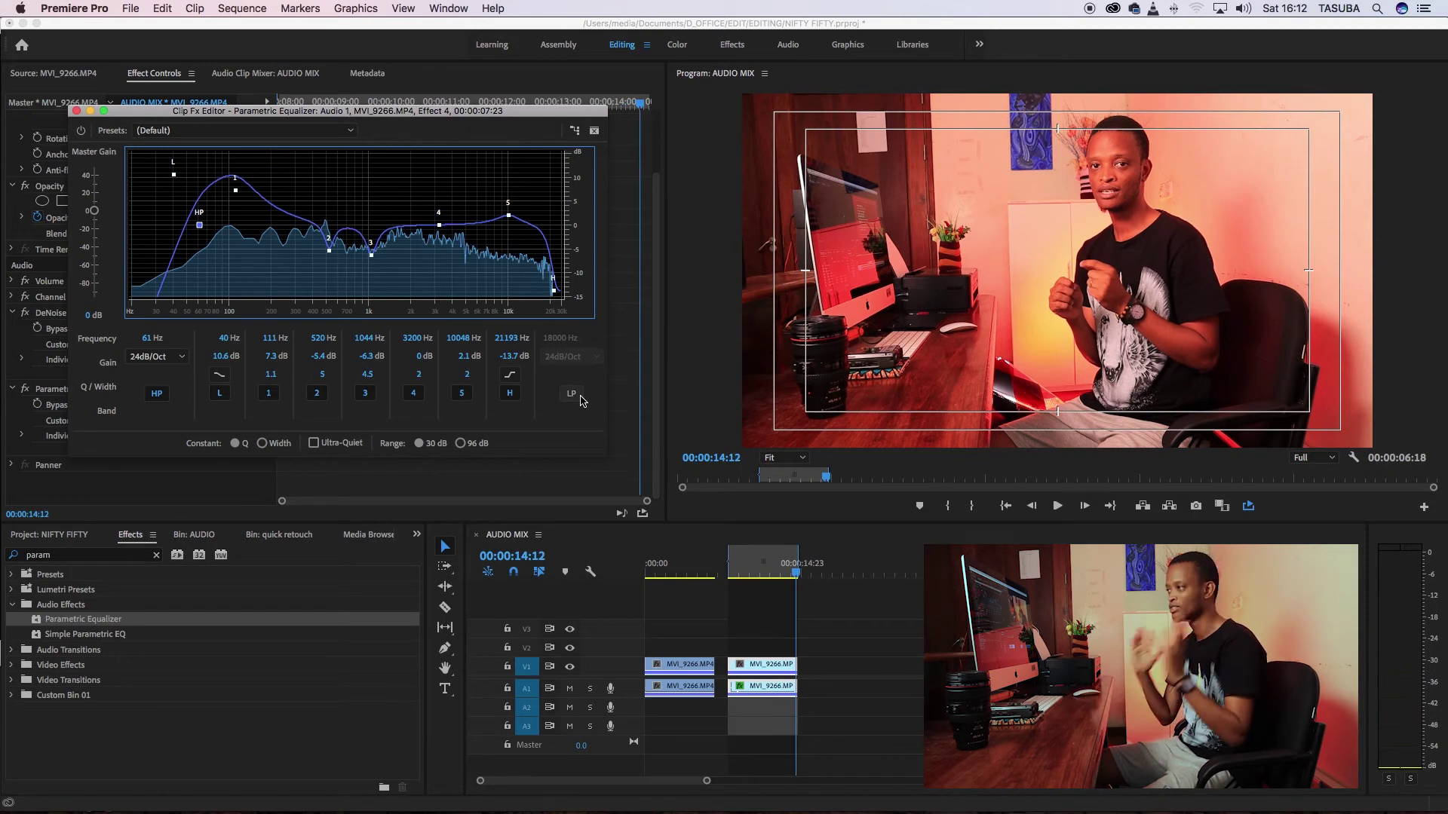
pyautogui.click(742, 579)
pyautogui.press('space')
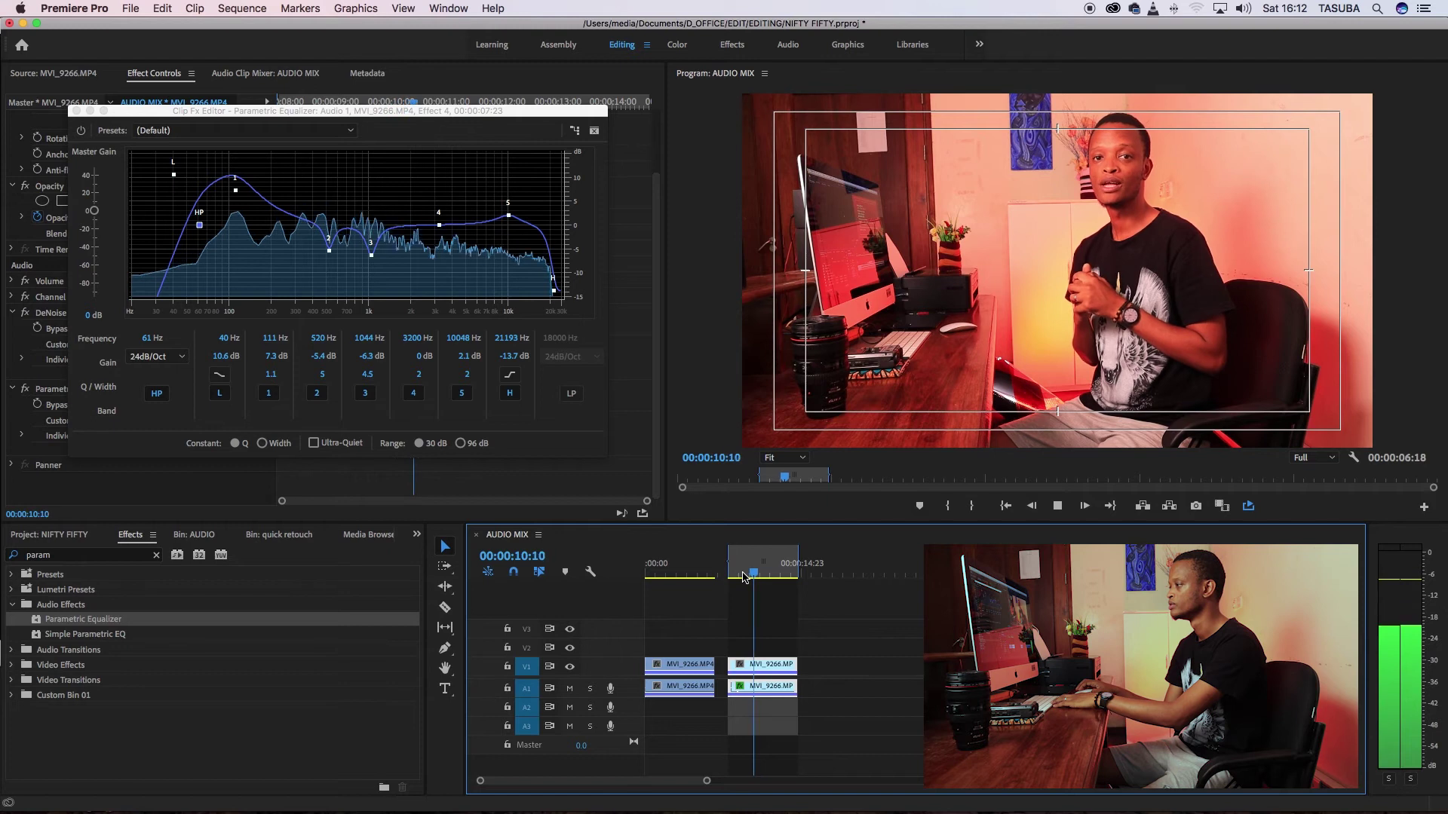
pyautogui.press('Home')
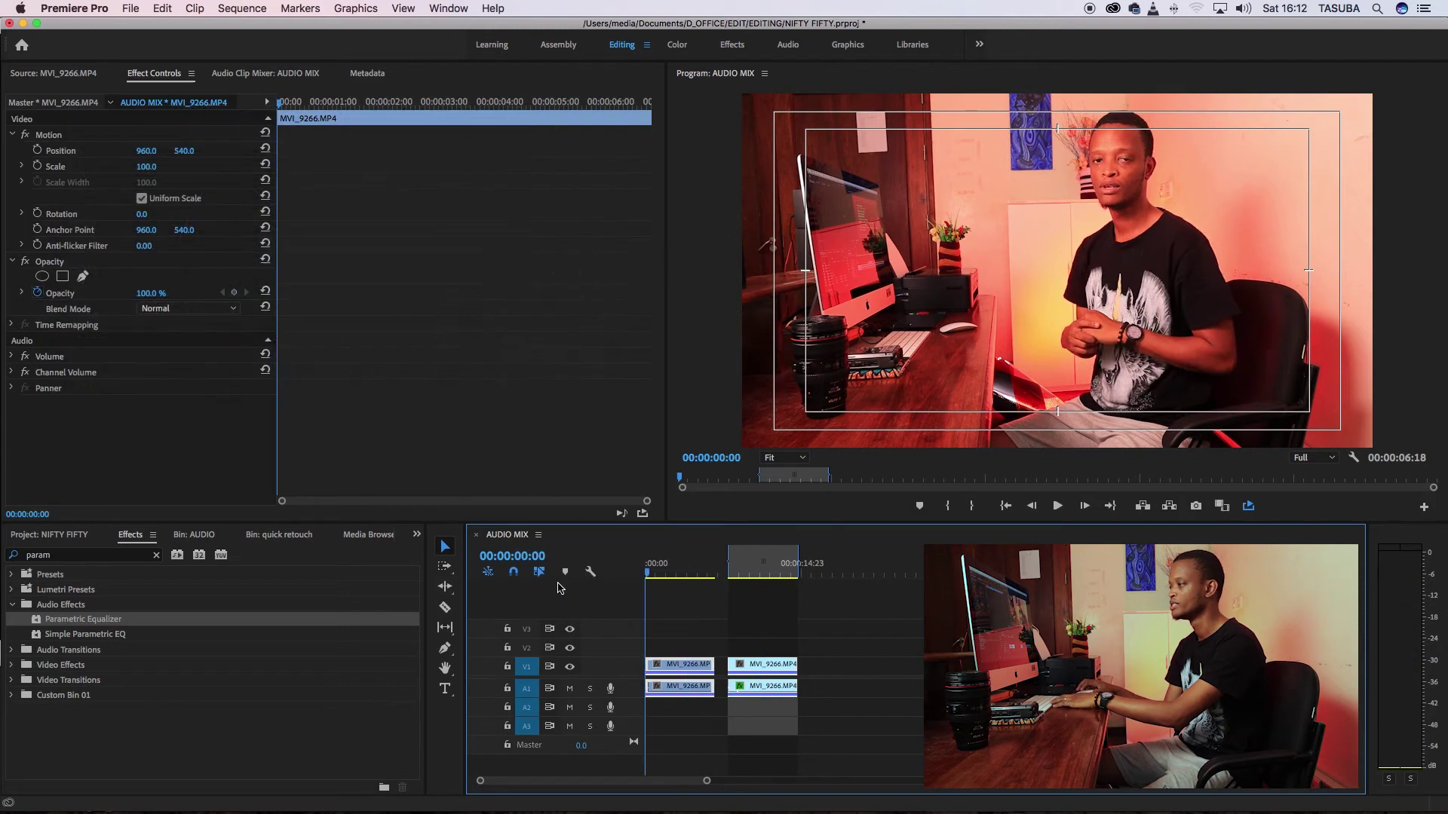
pyautogui.press('Down')
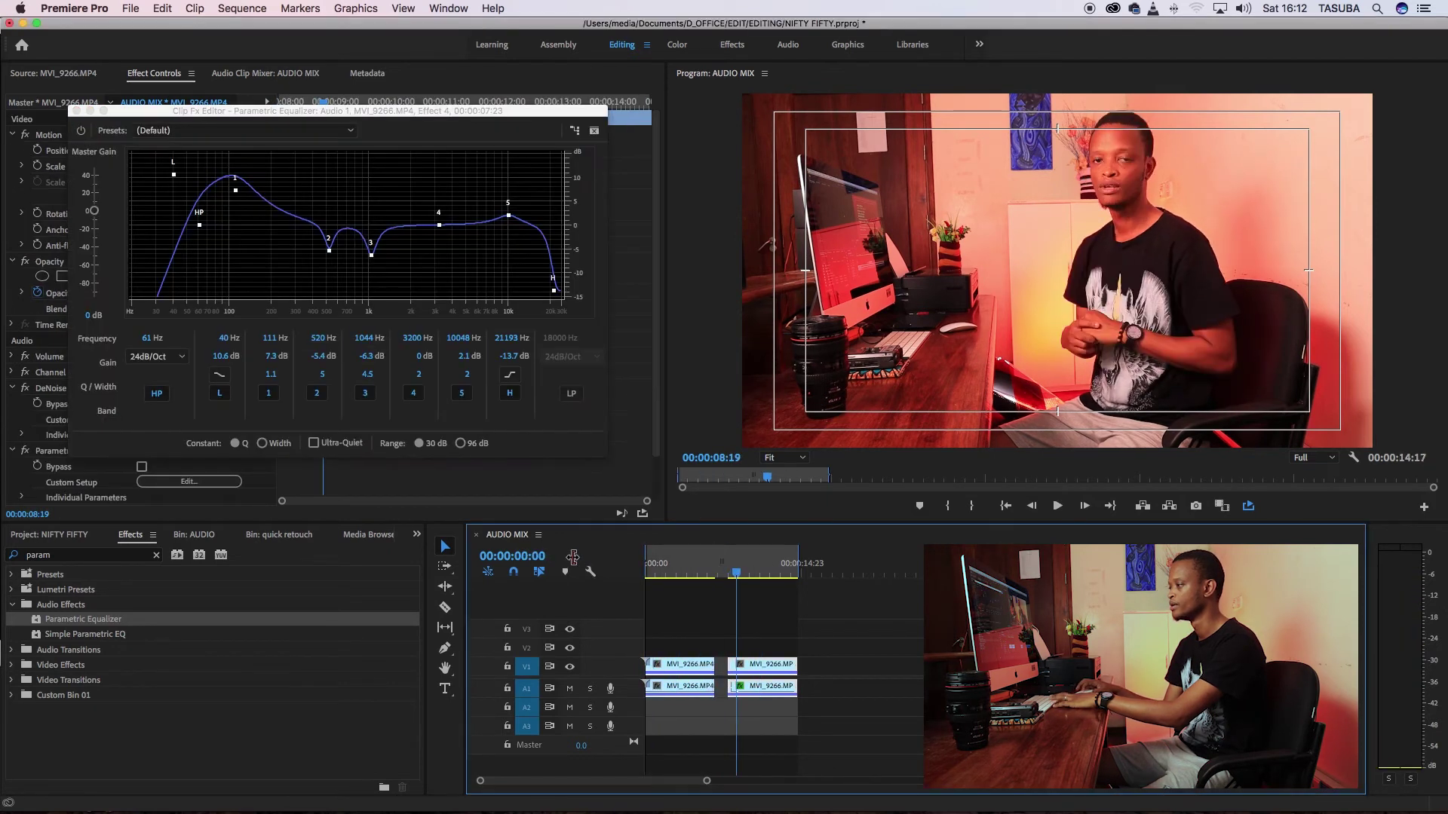
# Step: Play the sequence from the start to check the EQ, then return to the second clip at 10:11
pyautogui.click(665, 567)
pyautogui.press('space')
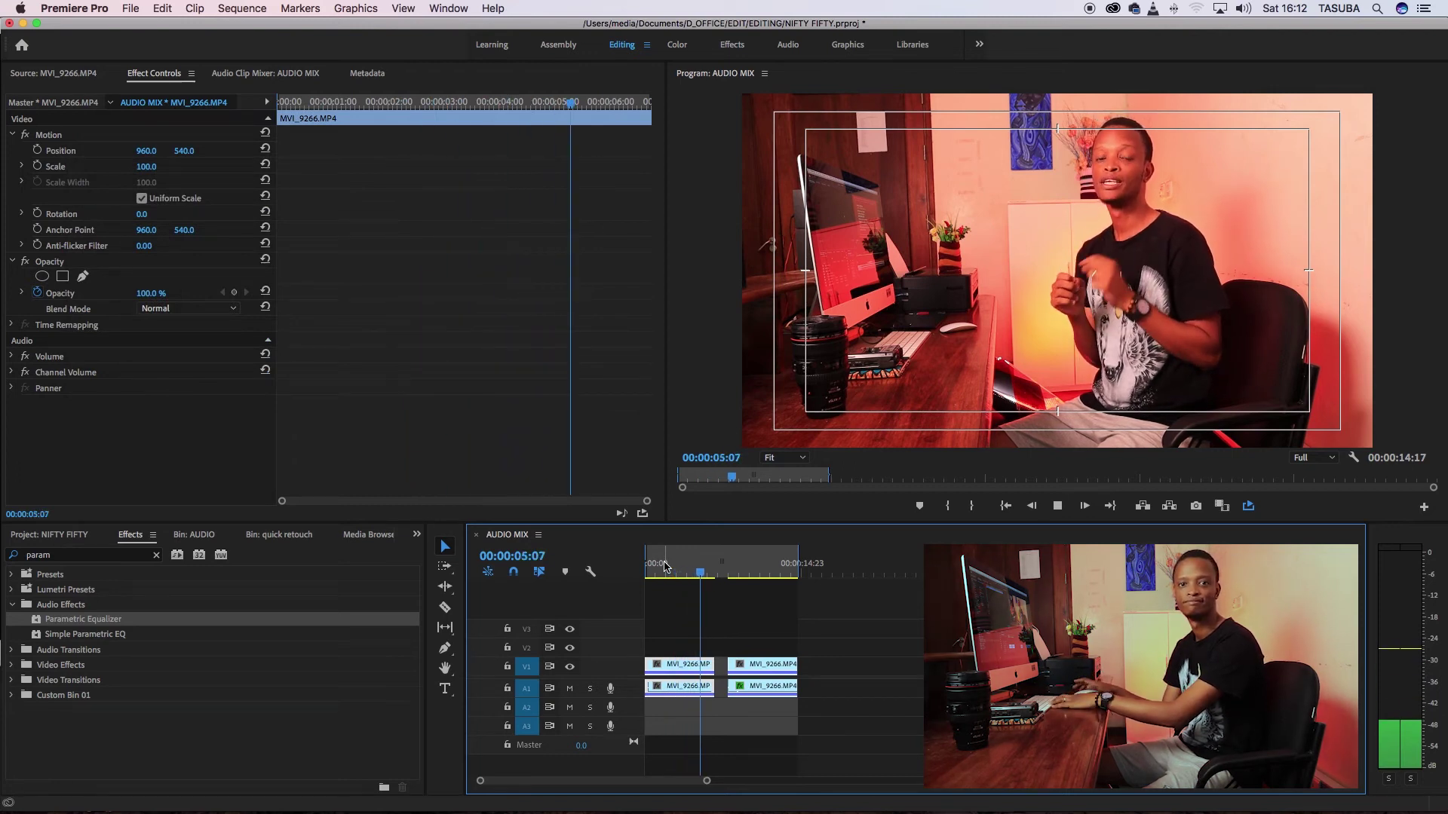
pyautogui.press('space')
pyautogui.click(754, 567)
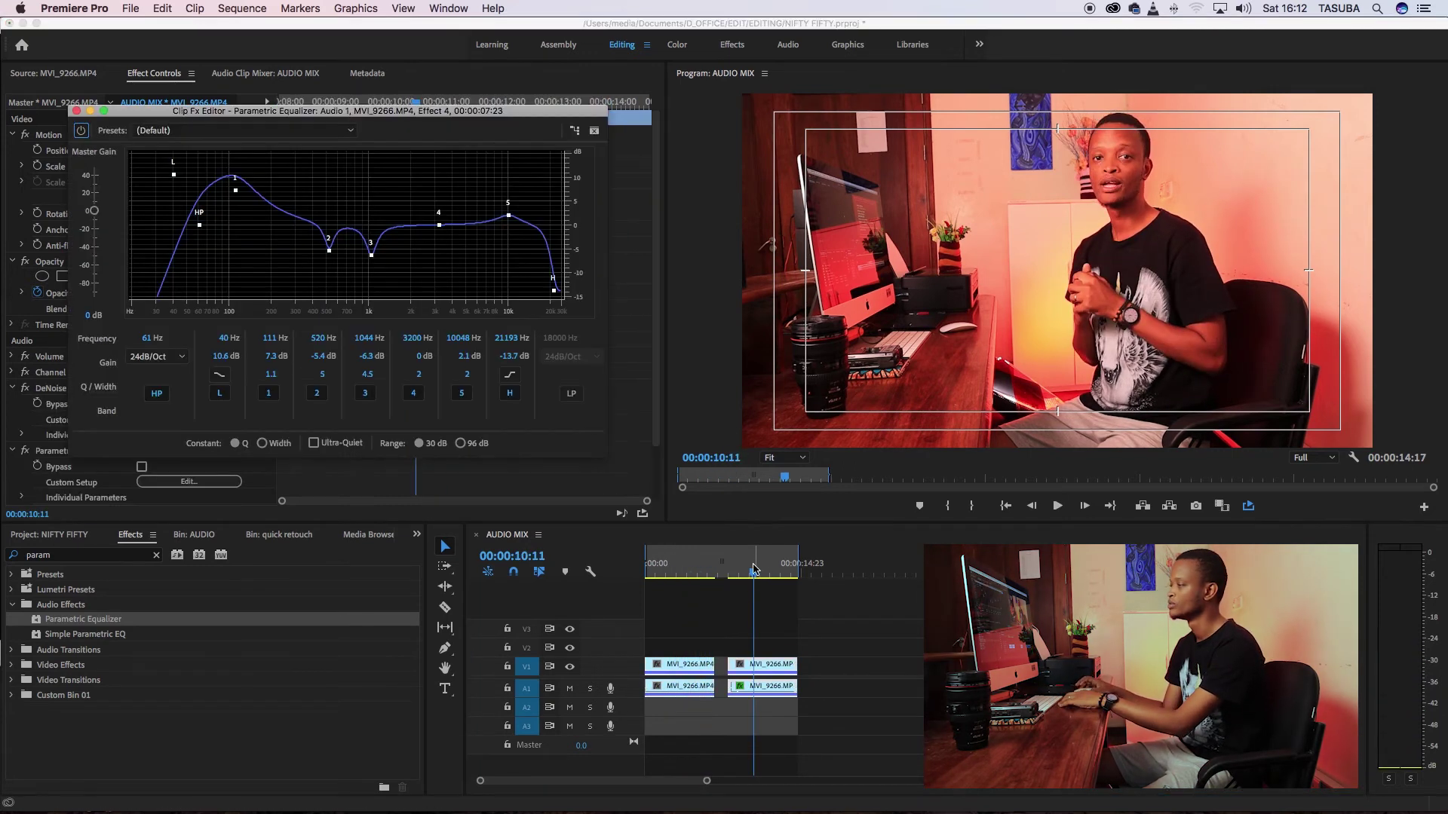
# Step: Close the equalizer editor and search the Effects panel for 'mu'
pyautogui.click(76, 112)
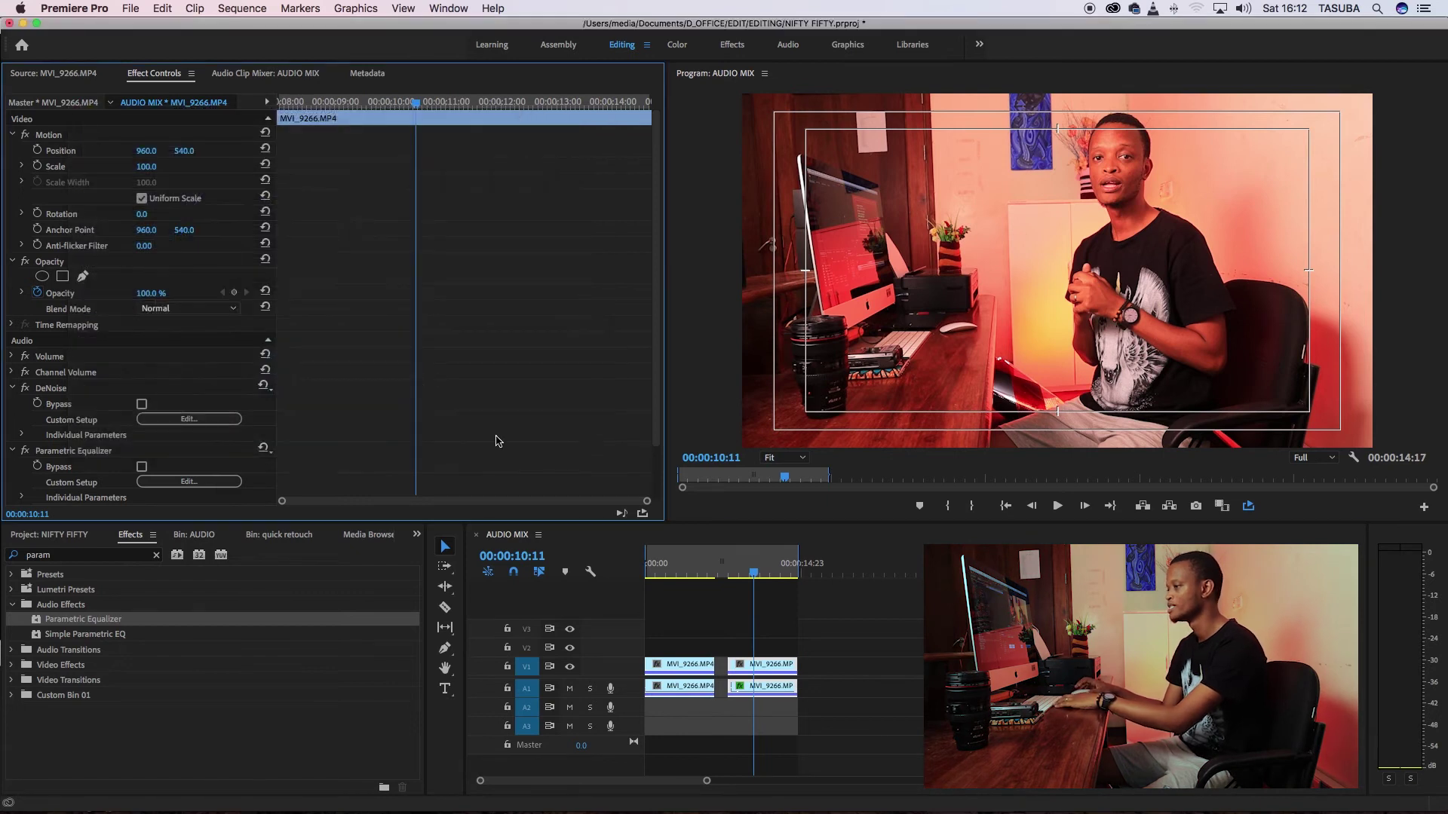
pyautogui.click(71, 556)
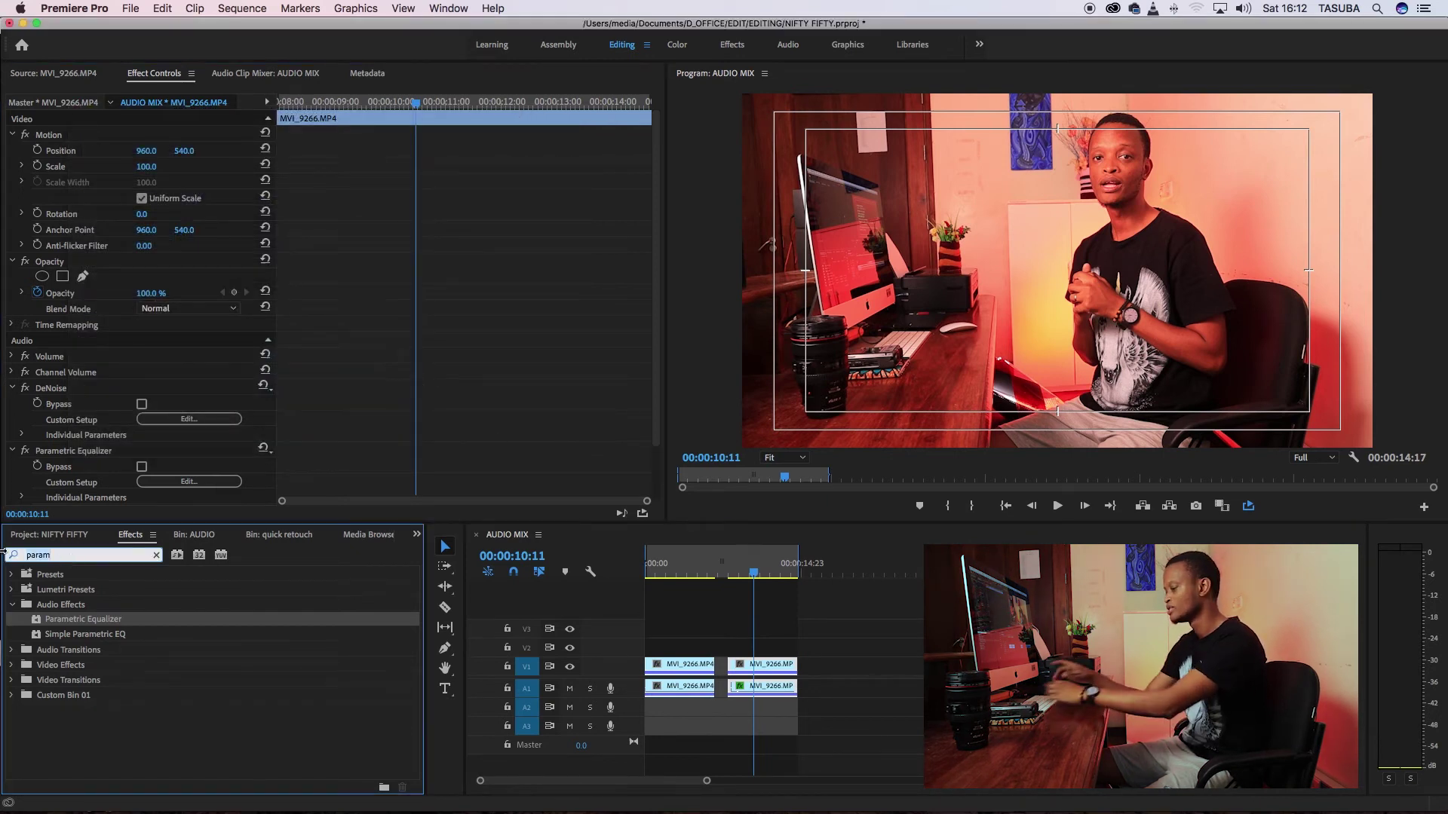
pyautogui.press('BackSpace')
pyautogui.press('BackSpace')
pyautogui.press('BackSpace')
pyautogui.write('mul')
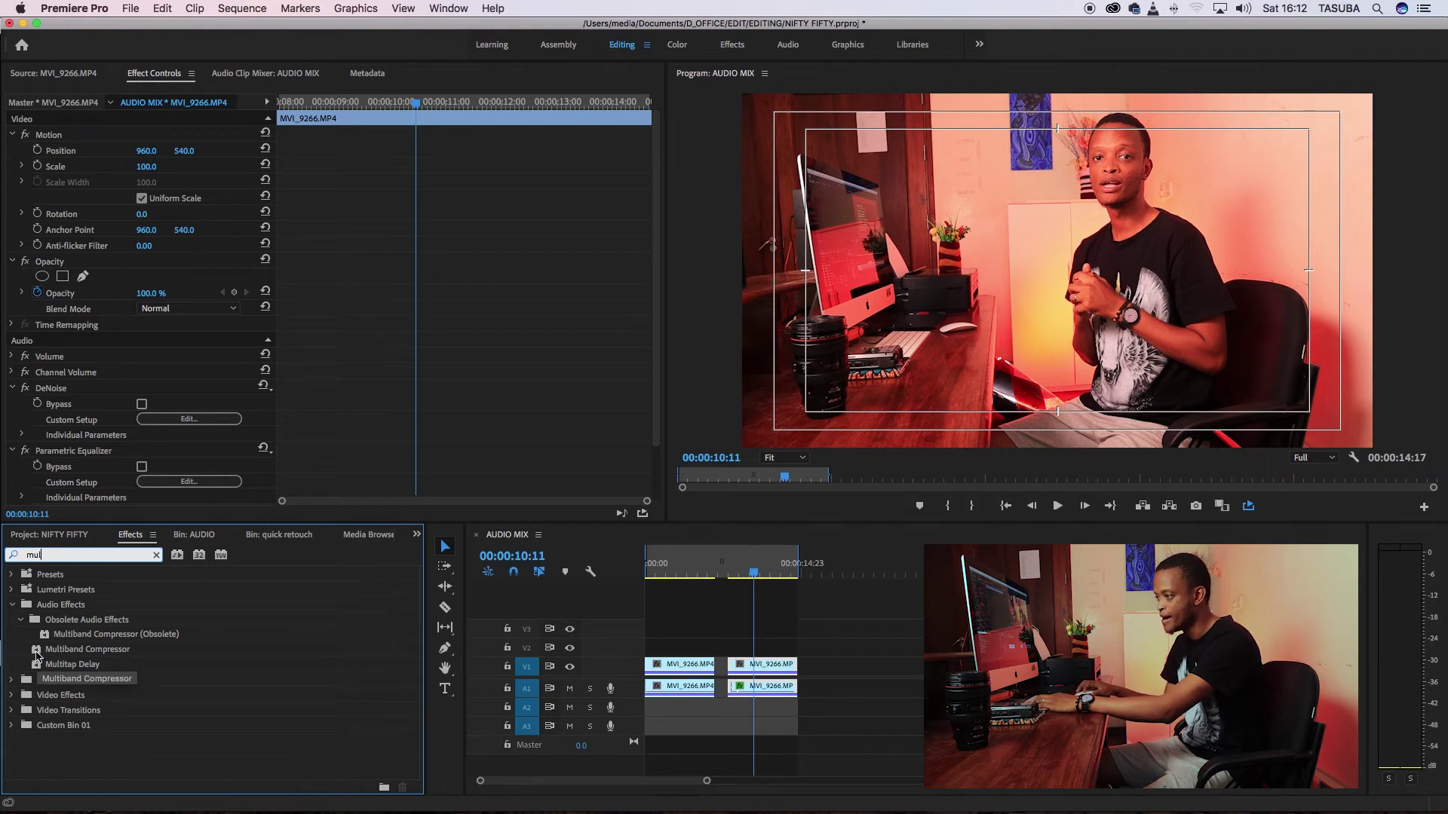
# Step: Apply Multiband Compressor to the second clip's A1 audio and open its Custom Setup editor
pyautogui.moveTo(36, 654); pyautogui.dragTo(162, 667)
pyautogui.moveTo(742, 686); pyautogui.dragTo(735, 690)
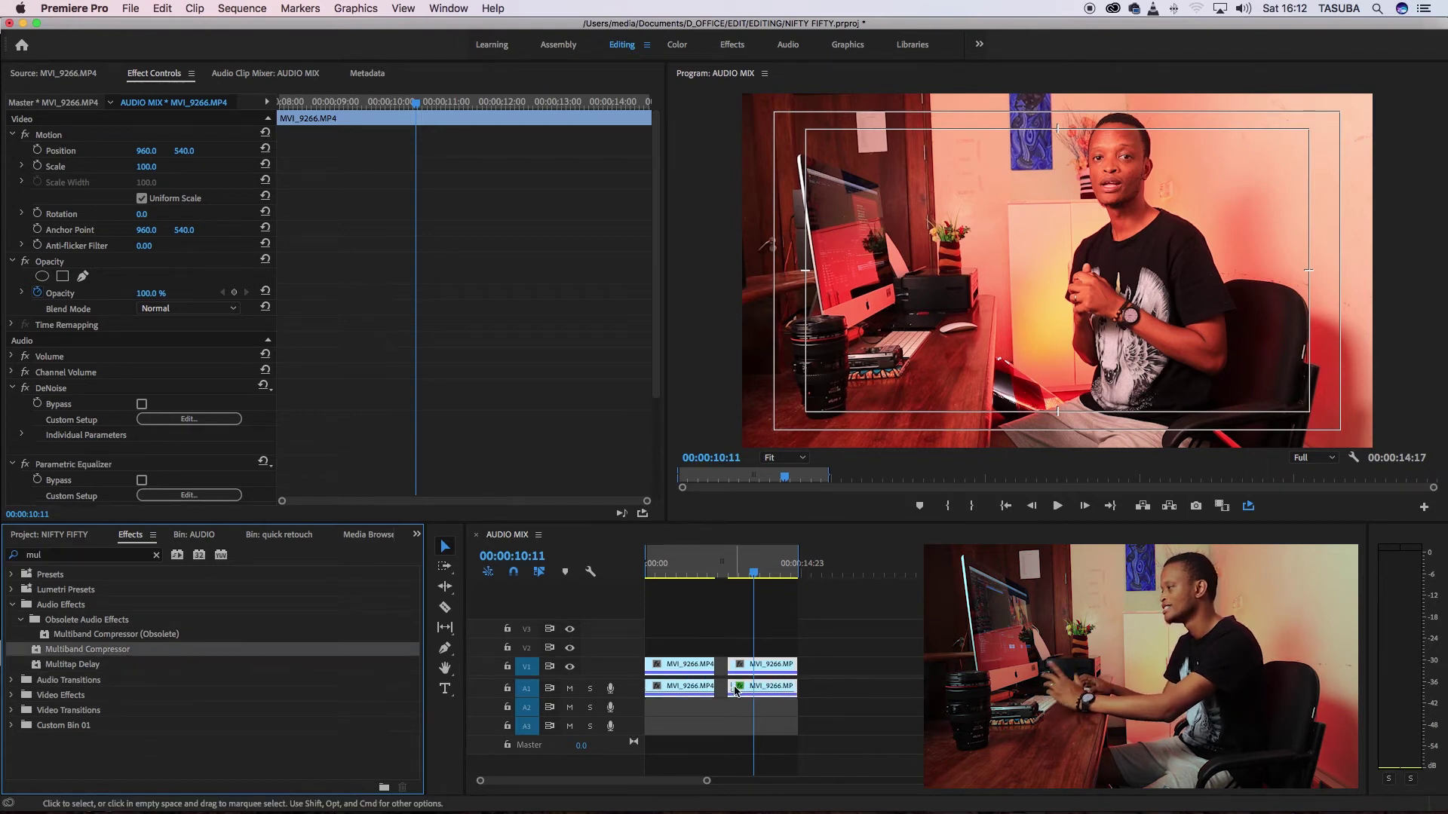
pyautogui.moveTo(660, 374); pyautogui.dragTo(660, 469)
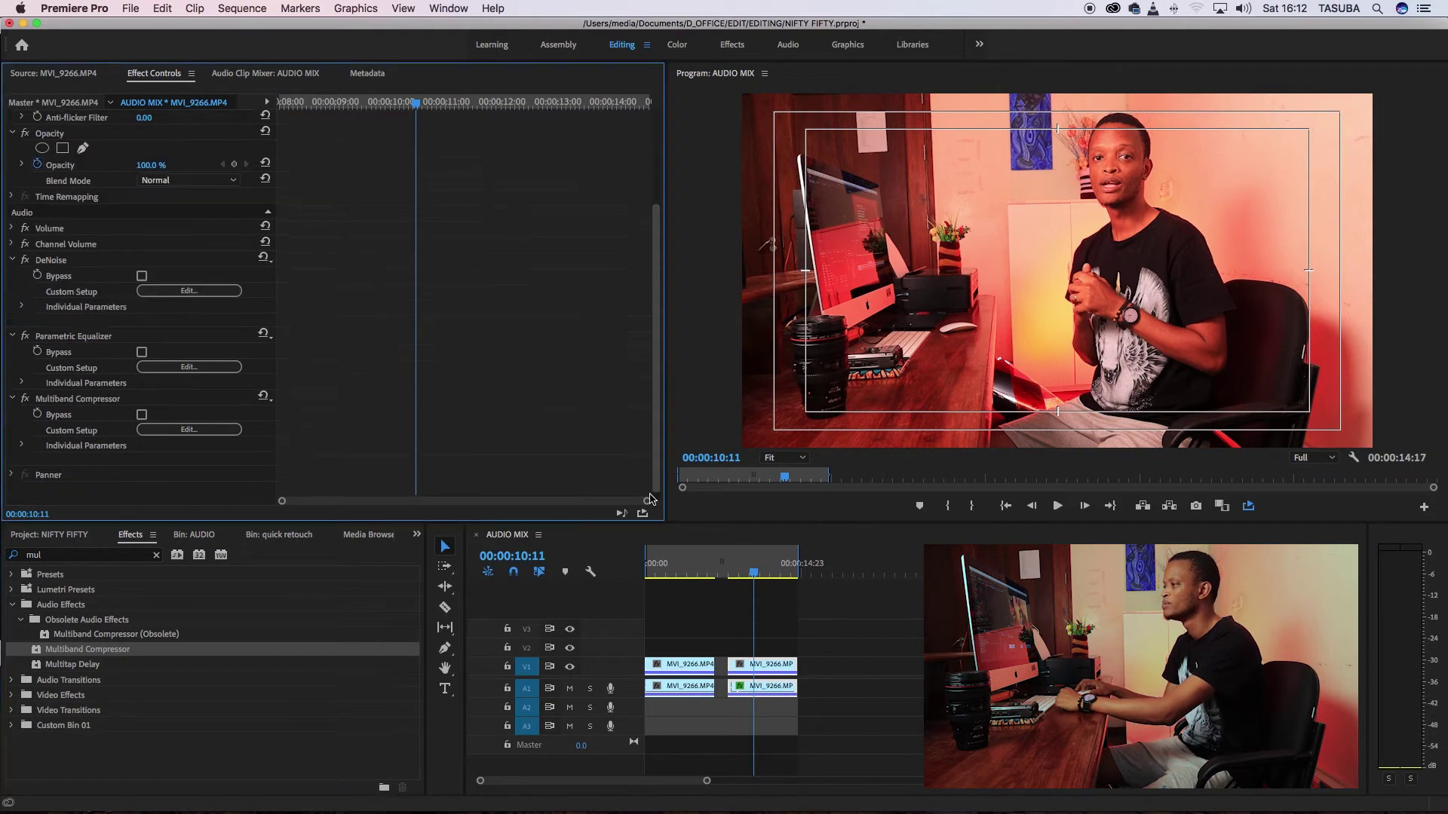
pyautogui.click(188, 424)
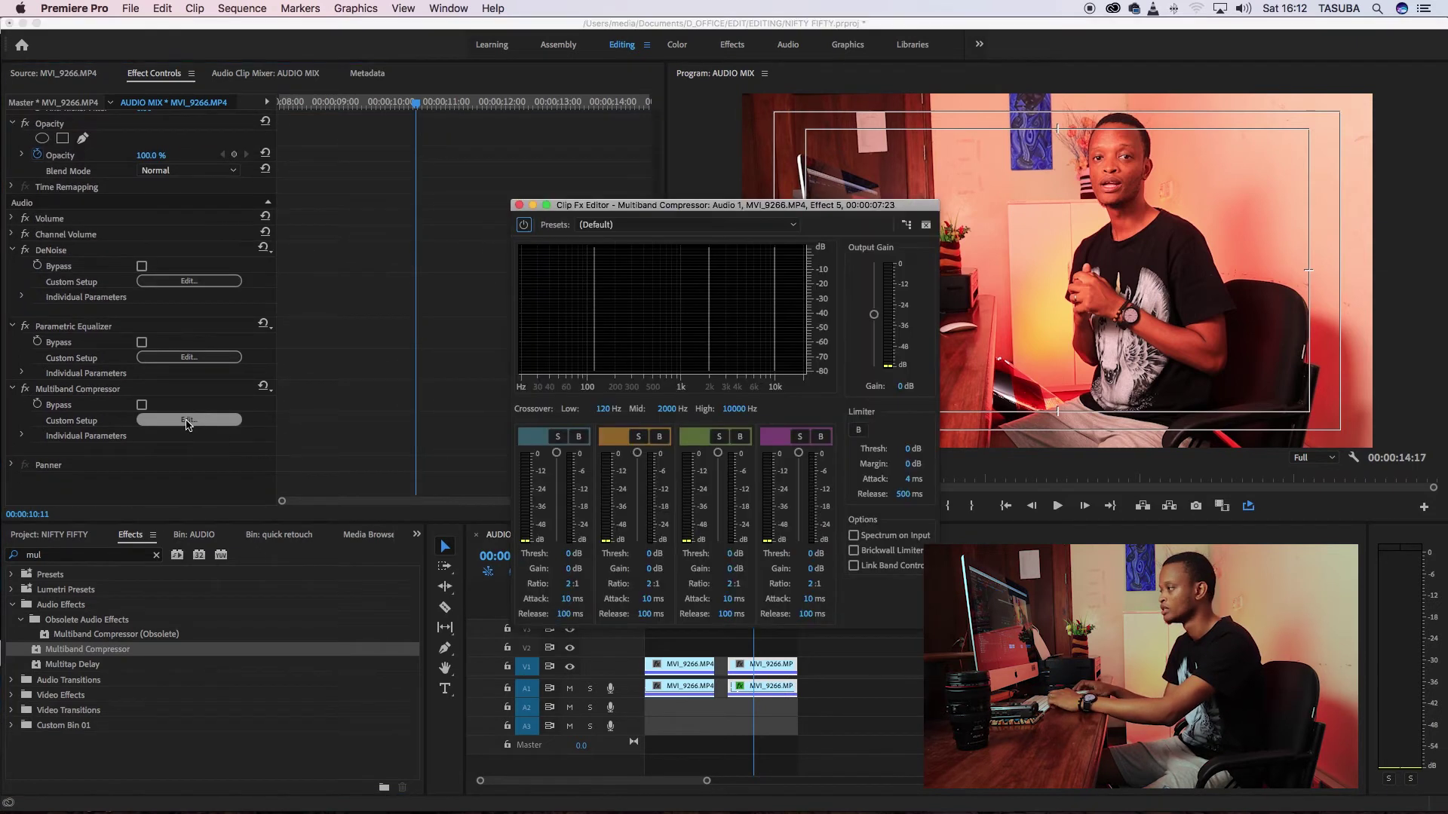
# Step: Audition the compressor at default settings, then try the Enhance Highs preset
pyautogui.moveTo(712, 210); pyautogui.dragTo(231, 88)
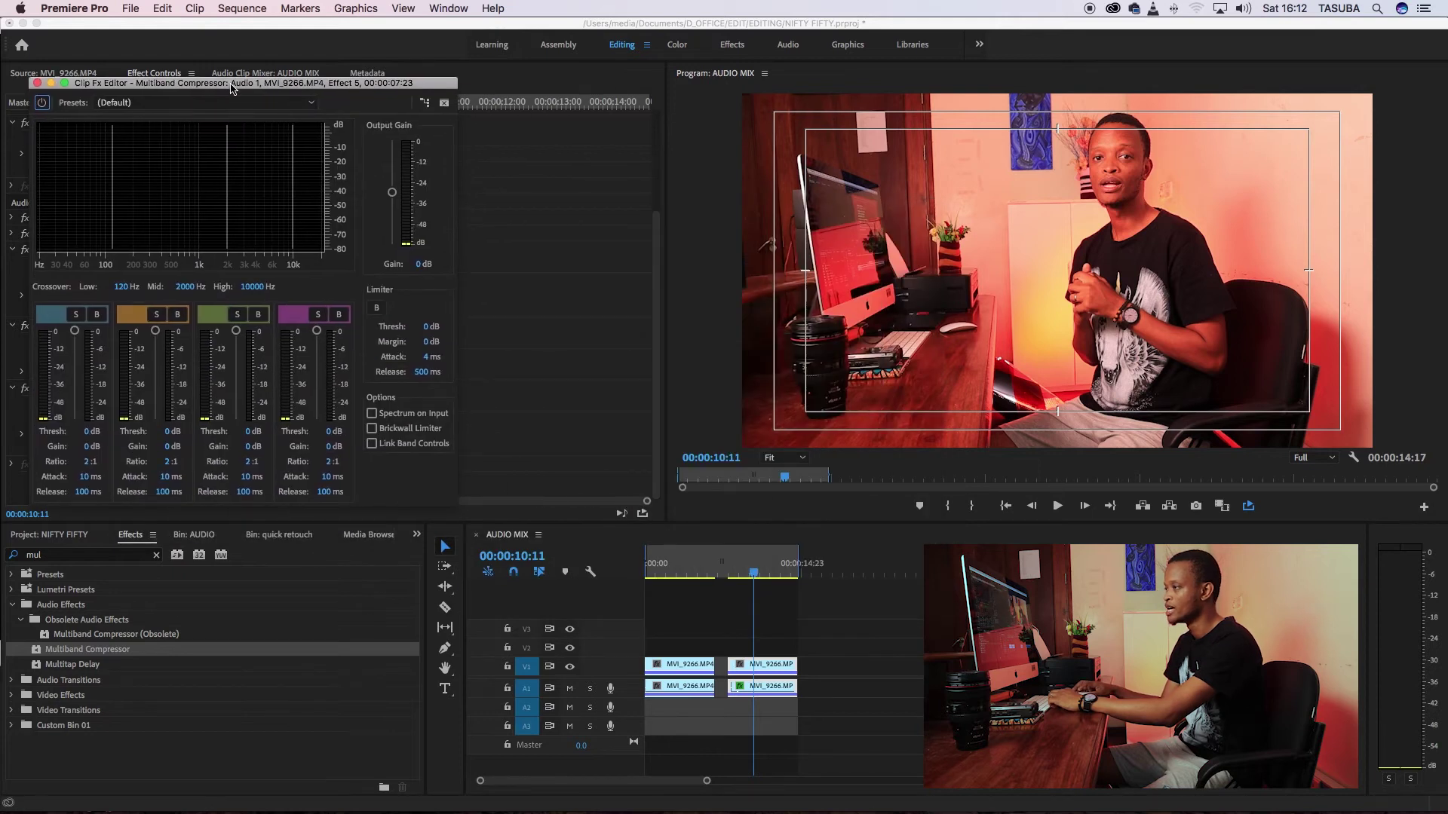
pyautogui.press('space')
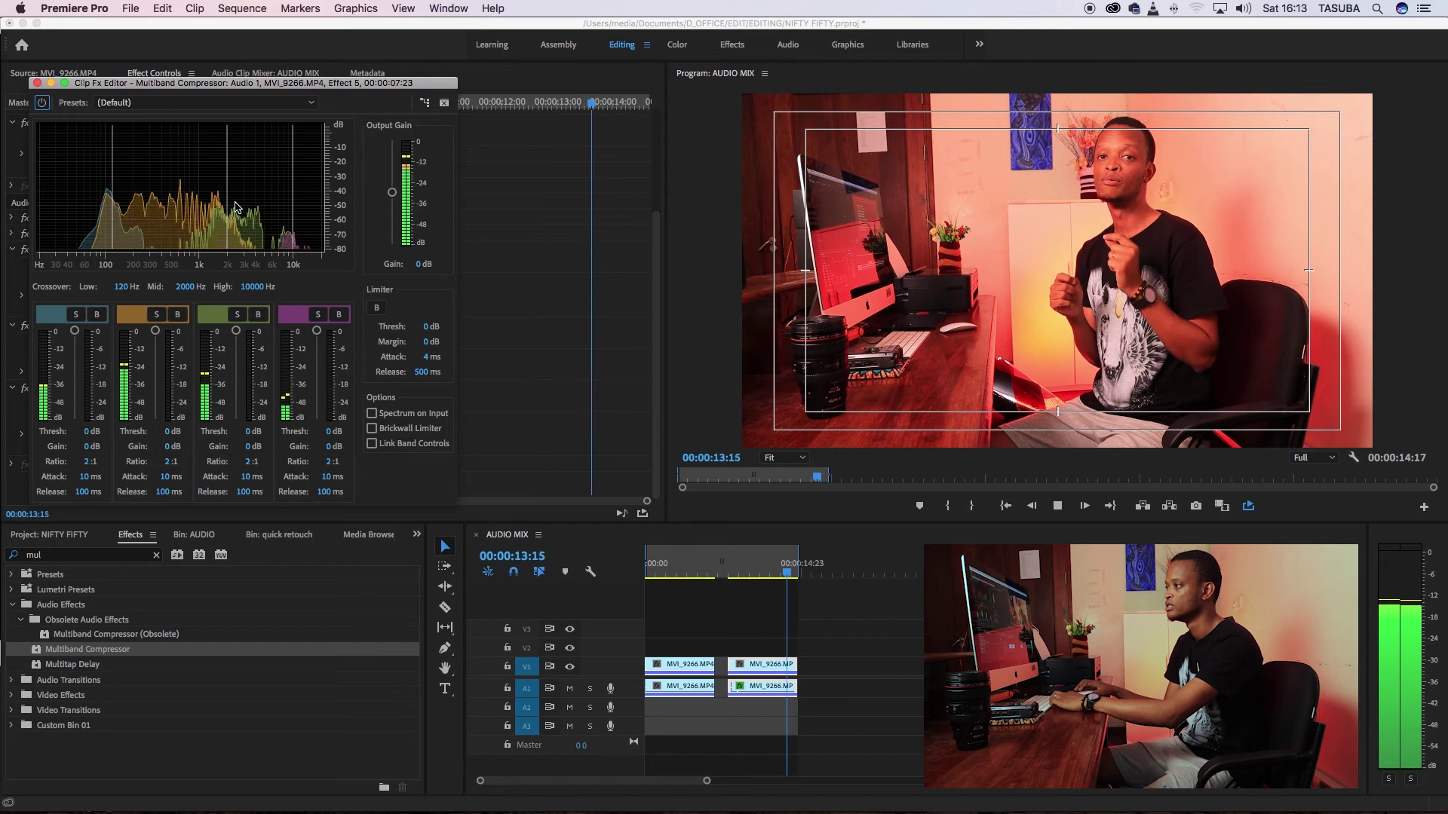
pyautogui.press('space')
pyautogui.click(275, 105)
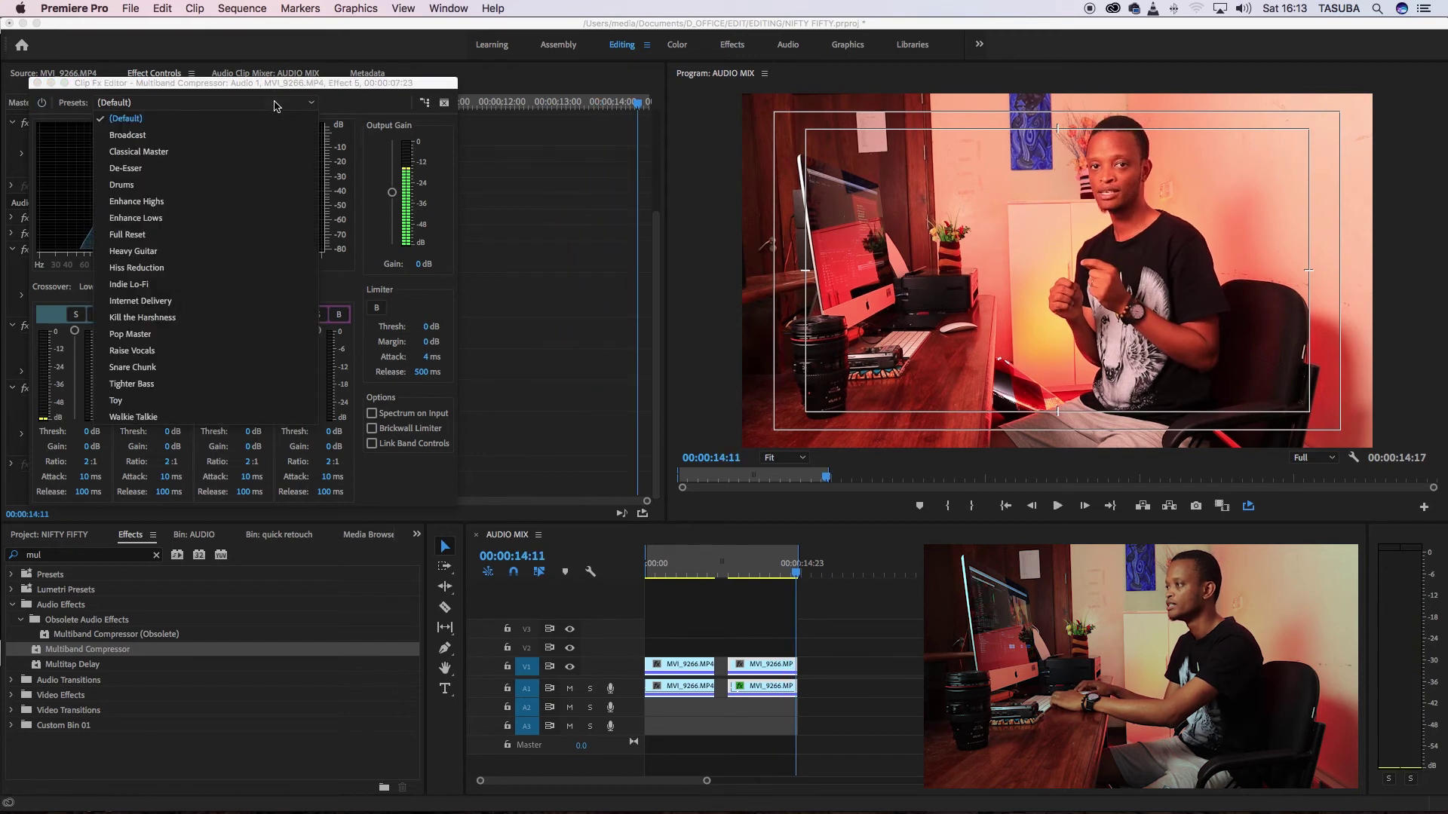
pyautogui.click(187, 204)
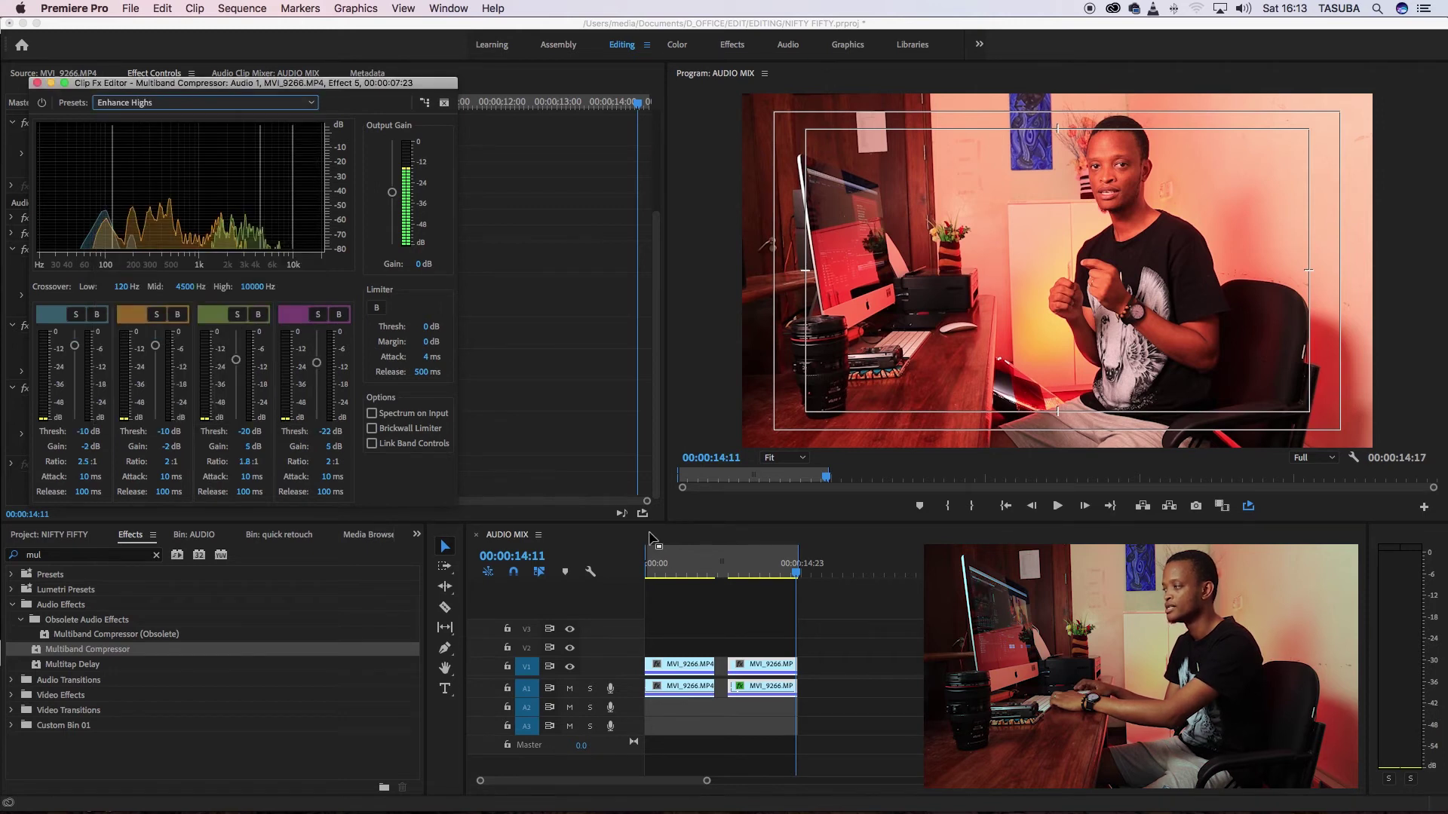
pyautogui.click(738, 567)
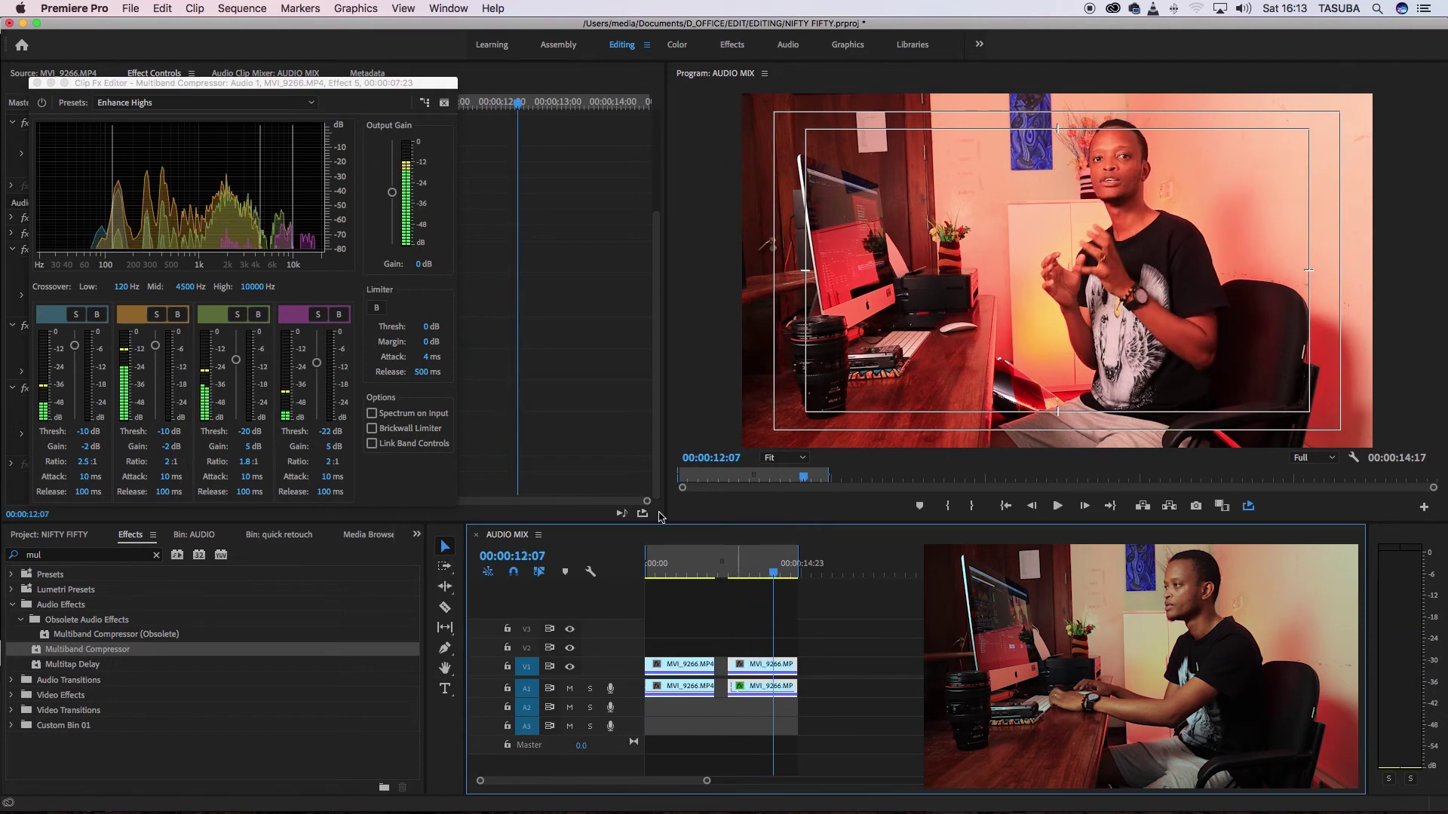
# Step: Switch to the Enhance Lows preset, lower output gain to -1 dB, and close the editor
pyautogui.click(149, 103)
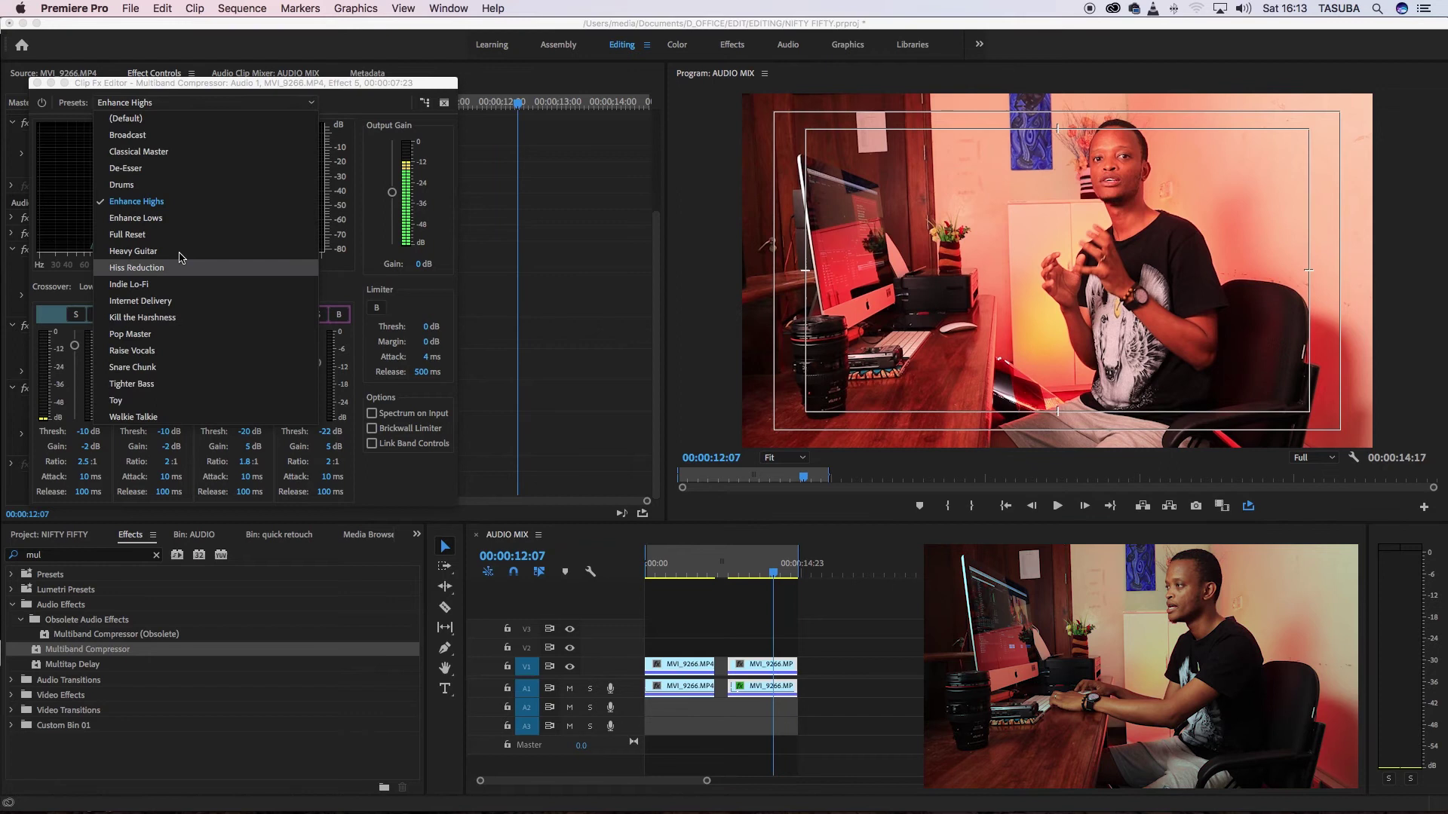
pyautogui.click(175, 217)
pyautogui.click(729, 571)
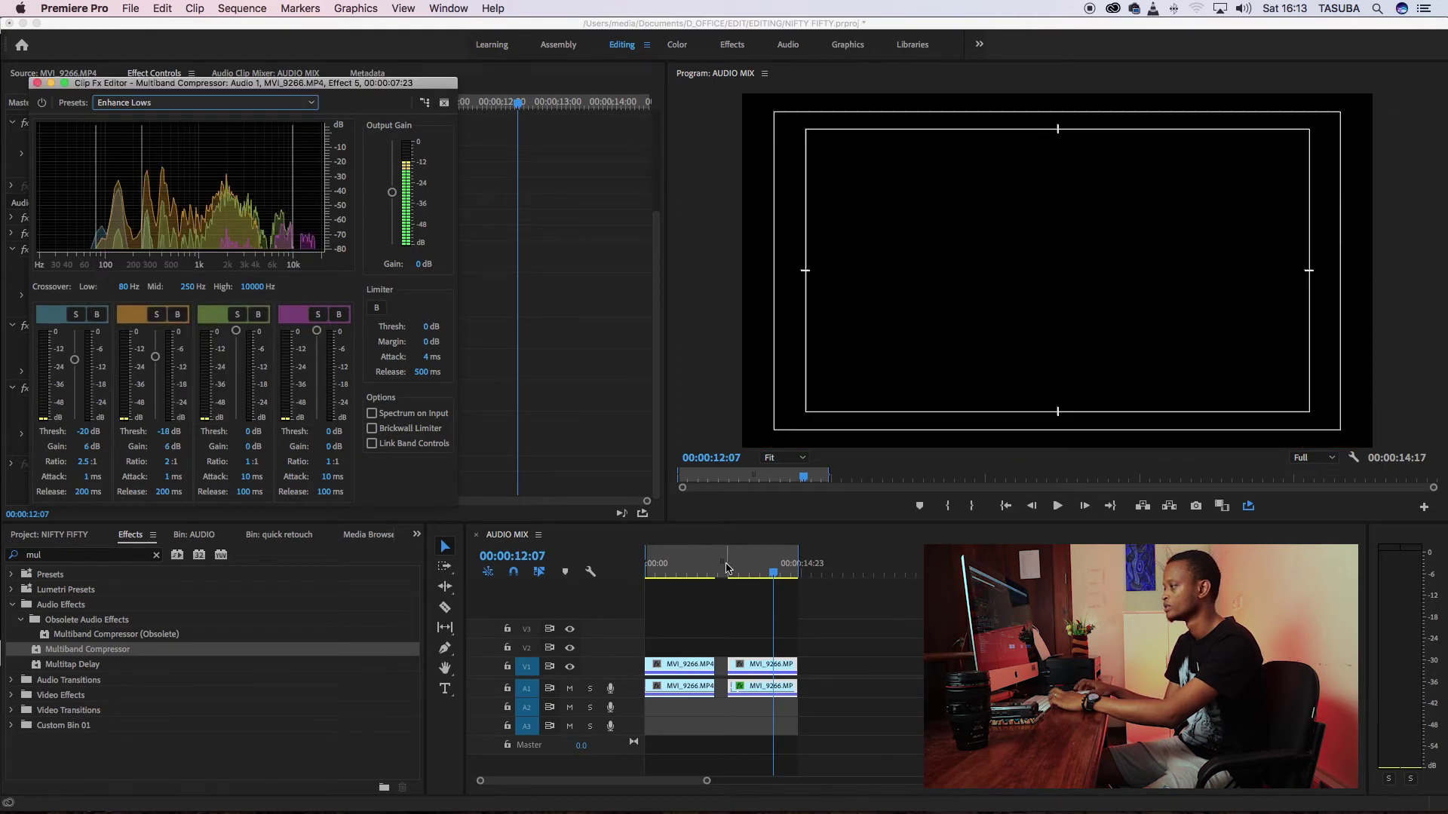
pyautogui.press('space')
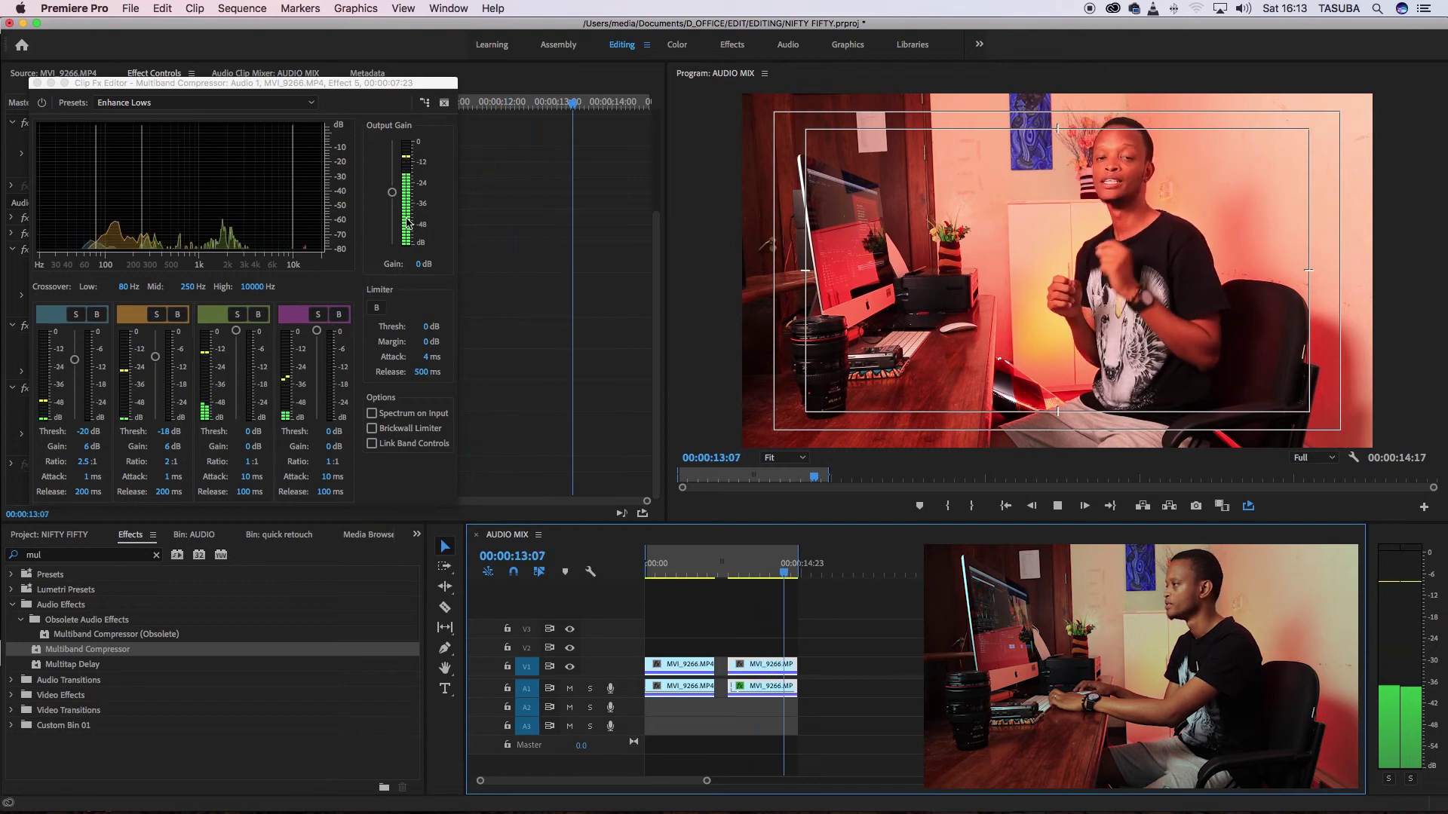
pyautogui.moveTo(392, 193); pyautogui.dragTo(393, 200)
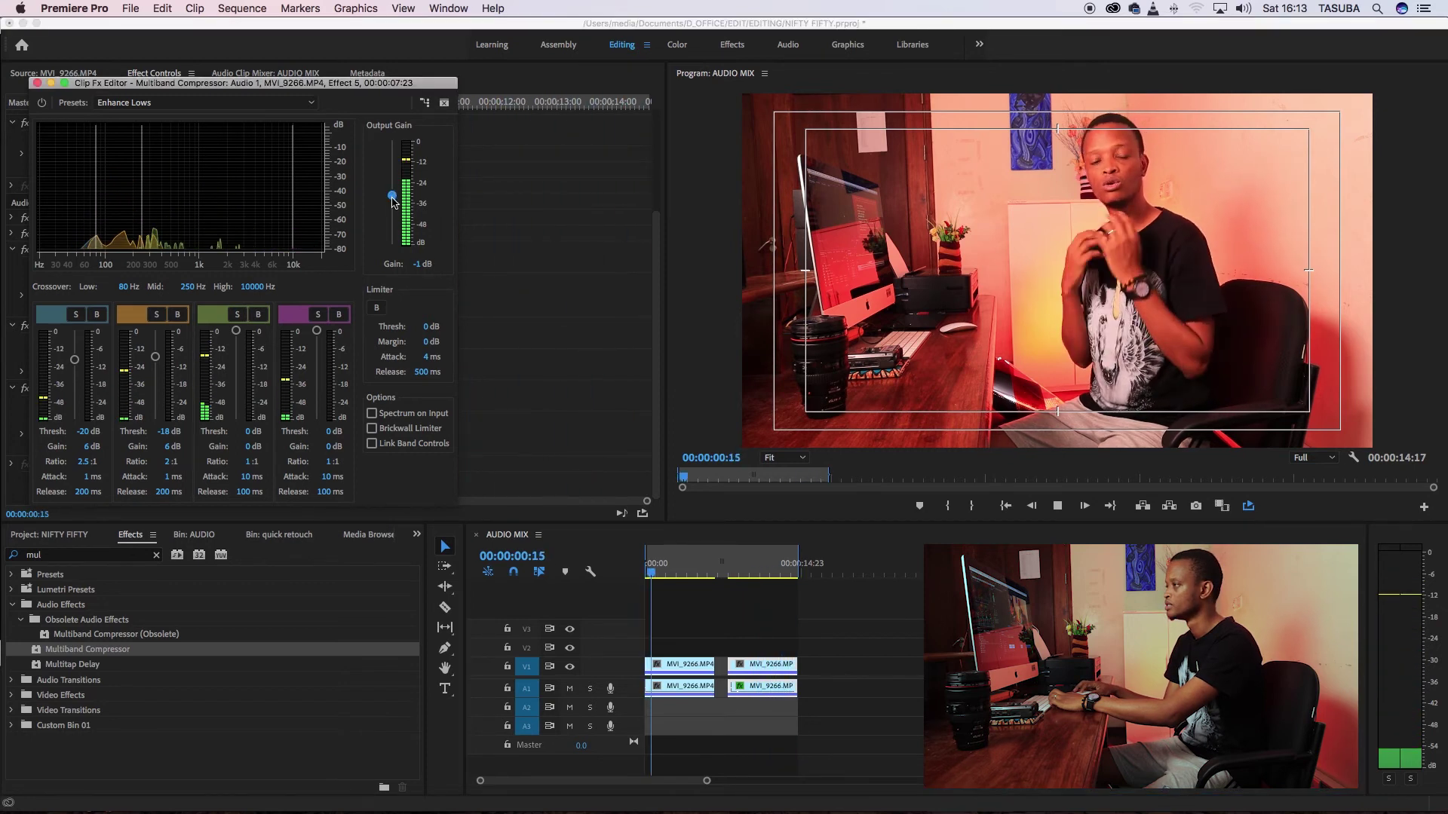
pyautogui.click(730, 571)
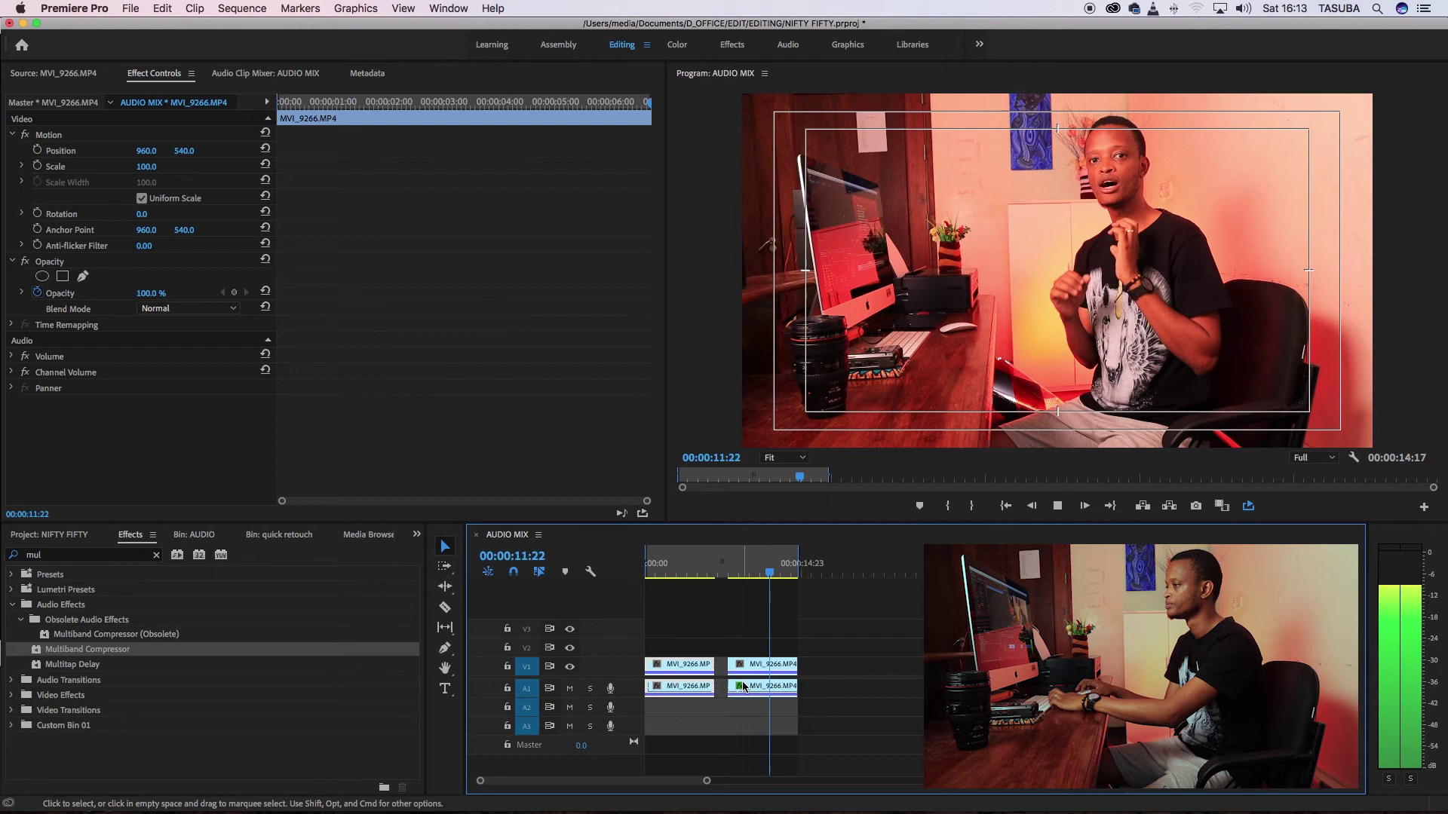
# Step: Move the playhead to 00:00:04:17, reopen the compressor editor, and audition the Raise Vocals preset
pyautogui.click(491, 272)
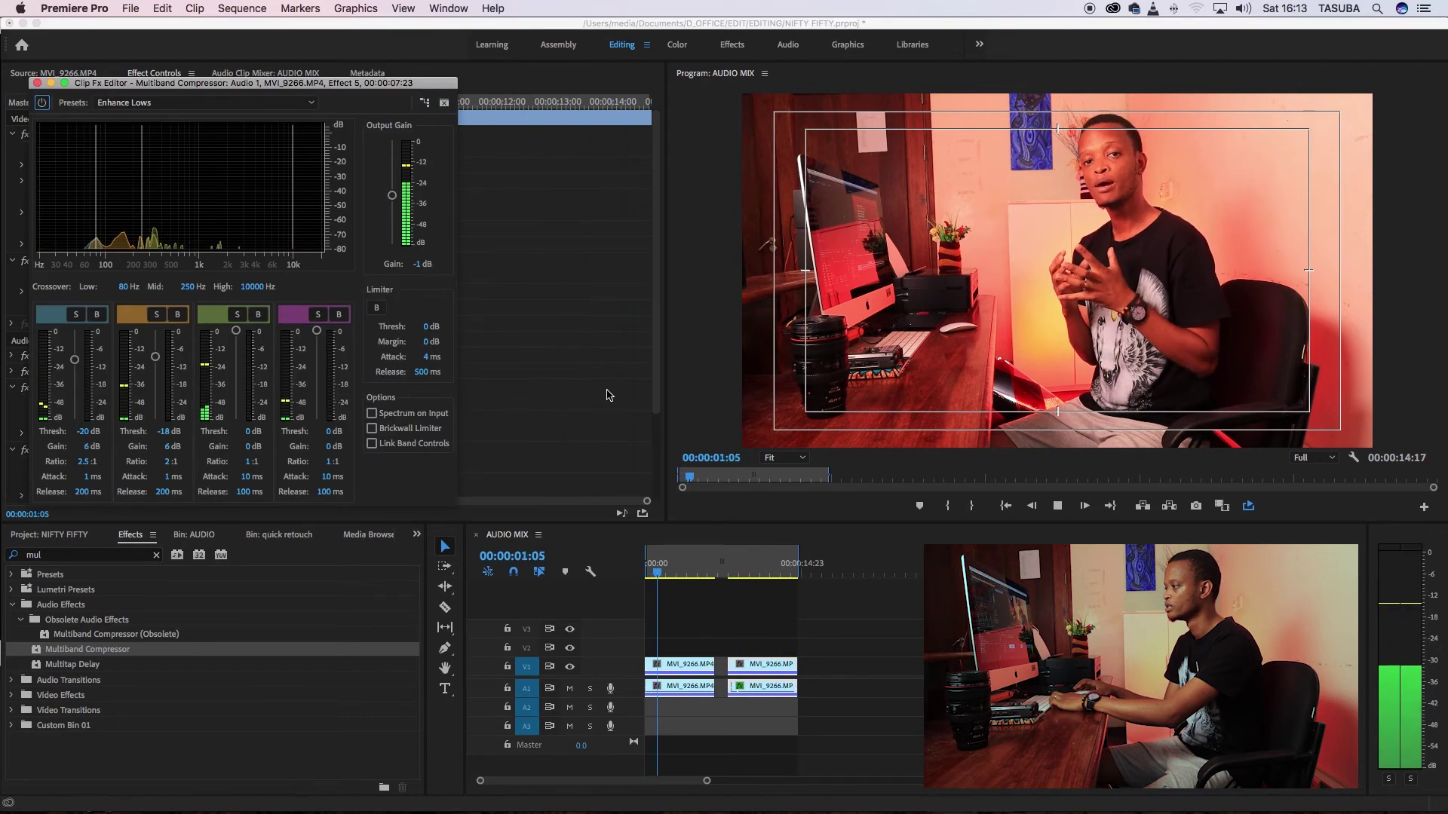
pyautogui.click(652, 562)
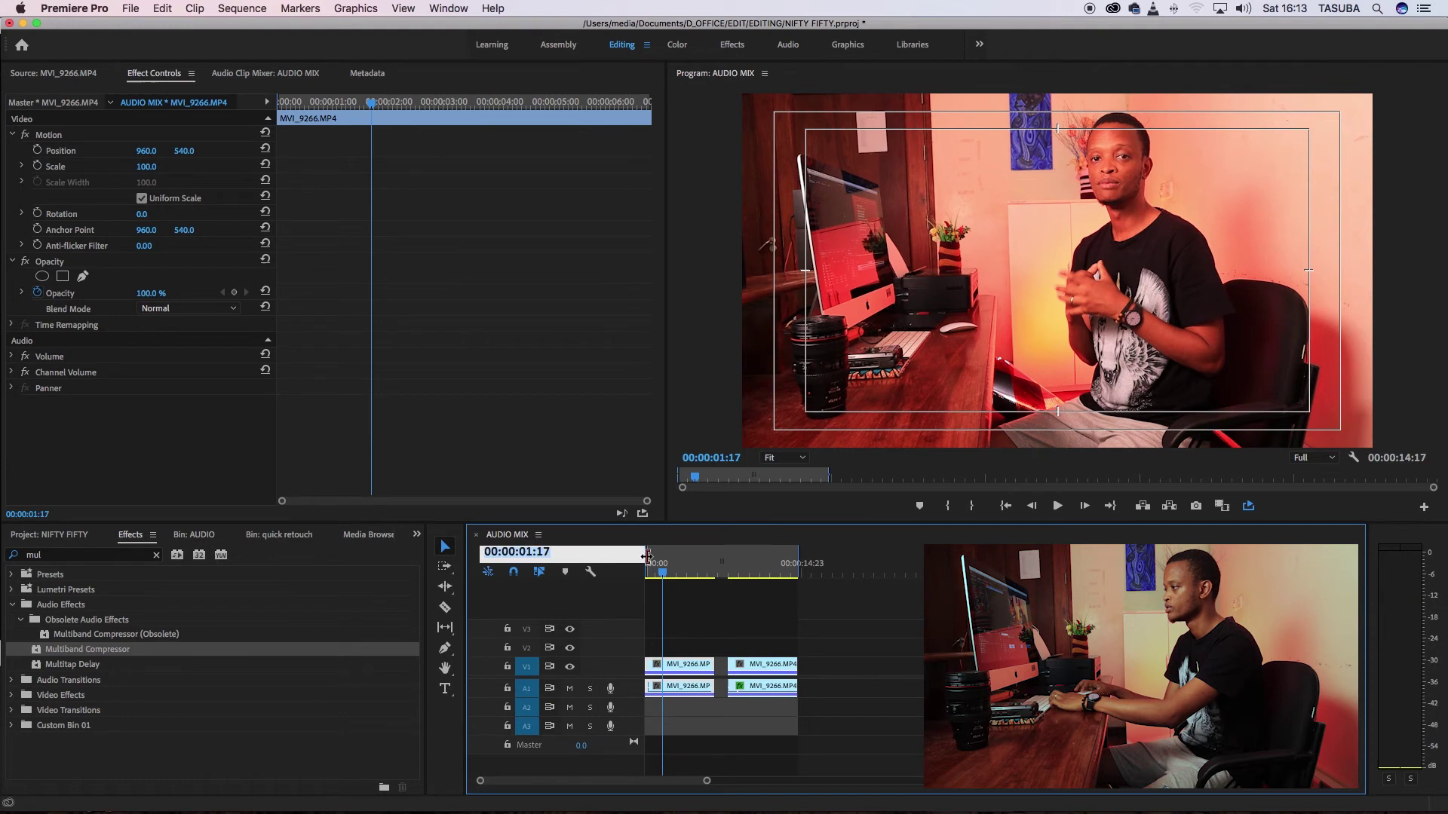
pyautogui.click(694, 566)
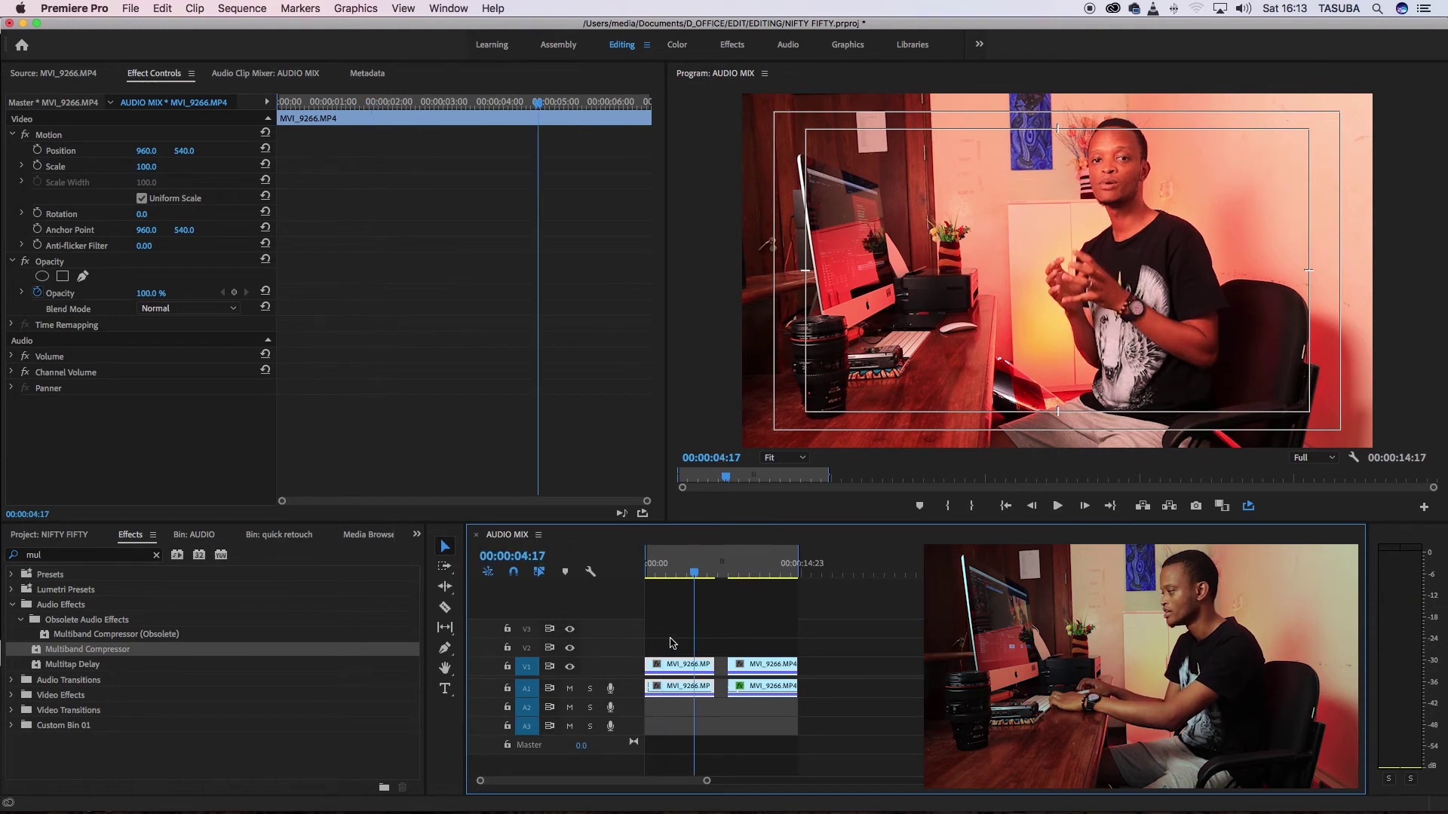
pyautogui.doubleClick(765, 693)
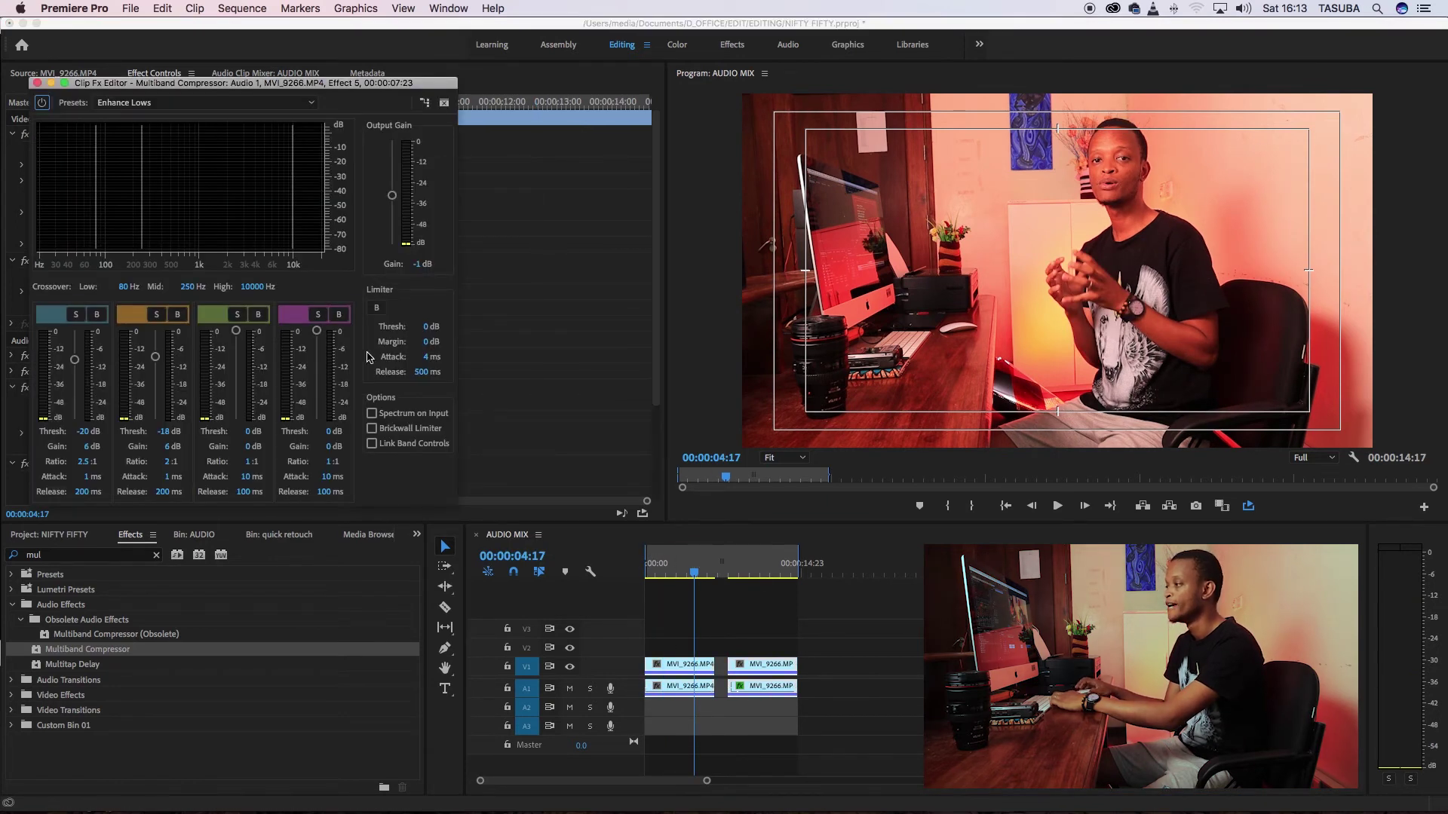
pyautogui.click(190, 104)
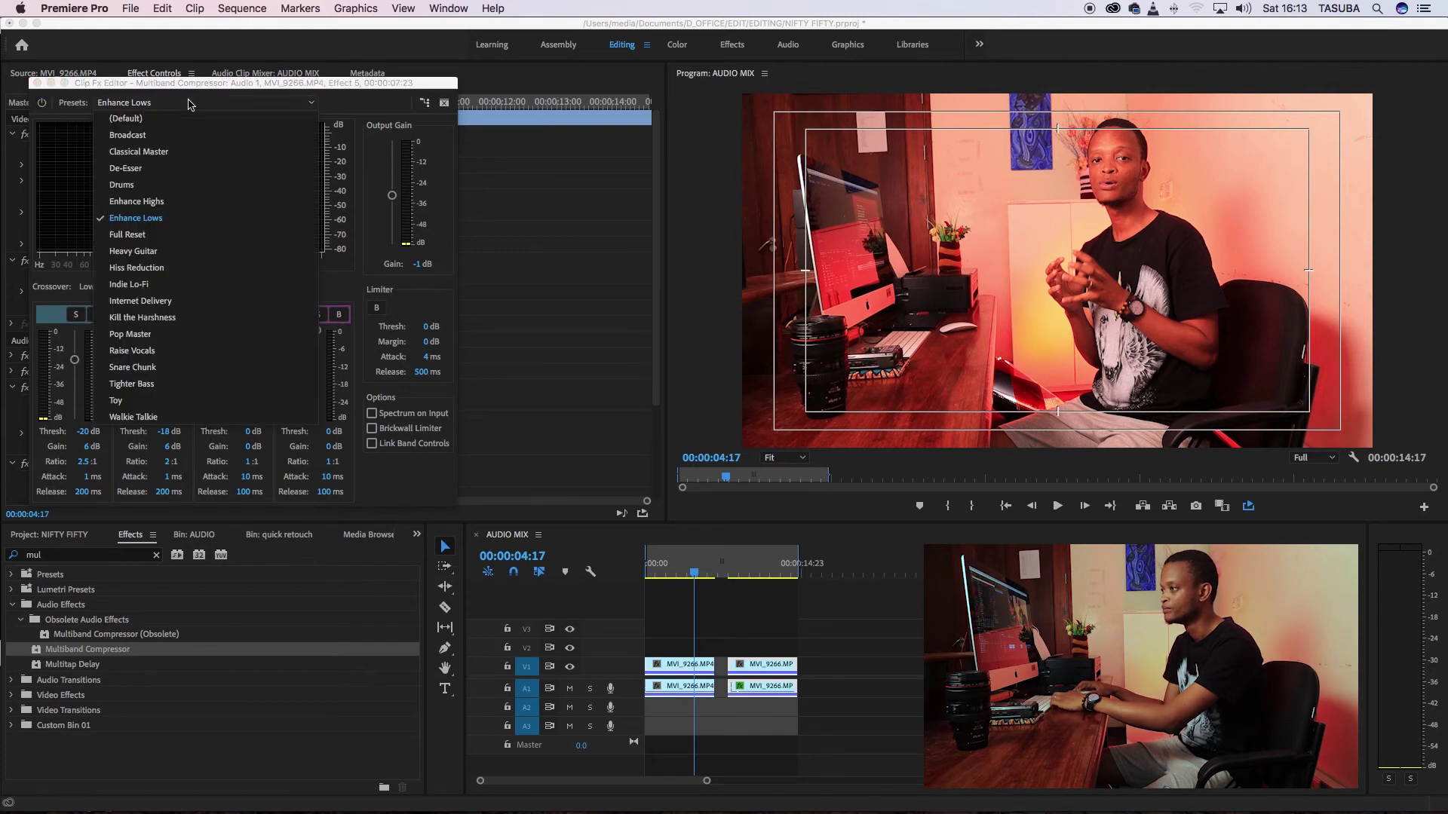
pyautogui.click(177, 352)
pyautogui.click(736, 574)
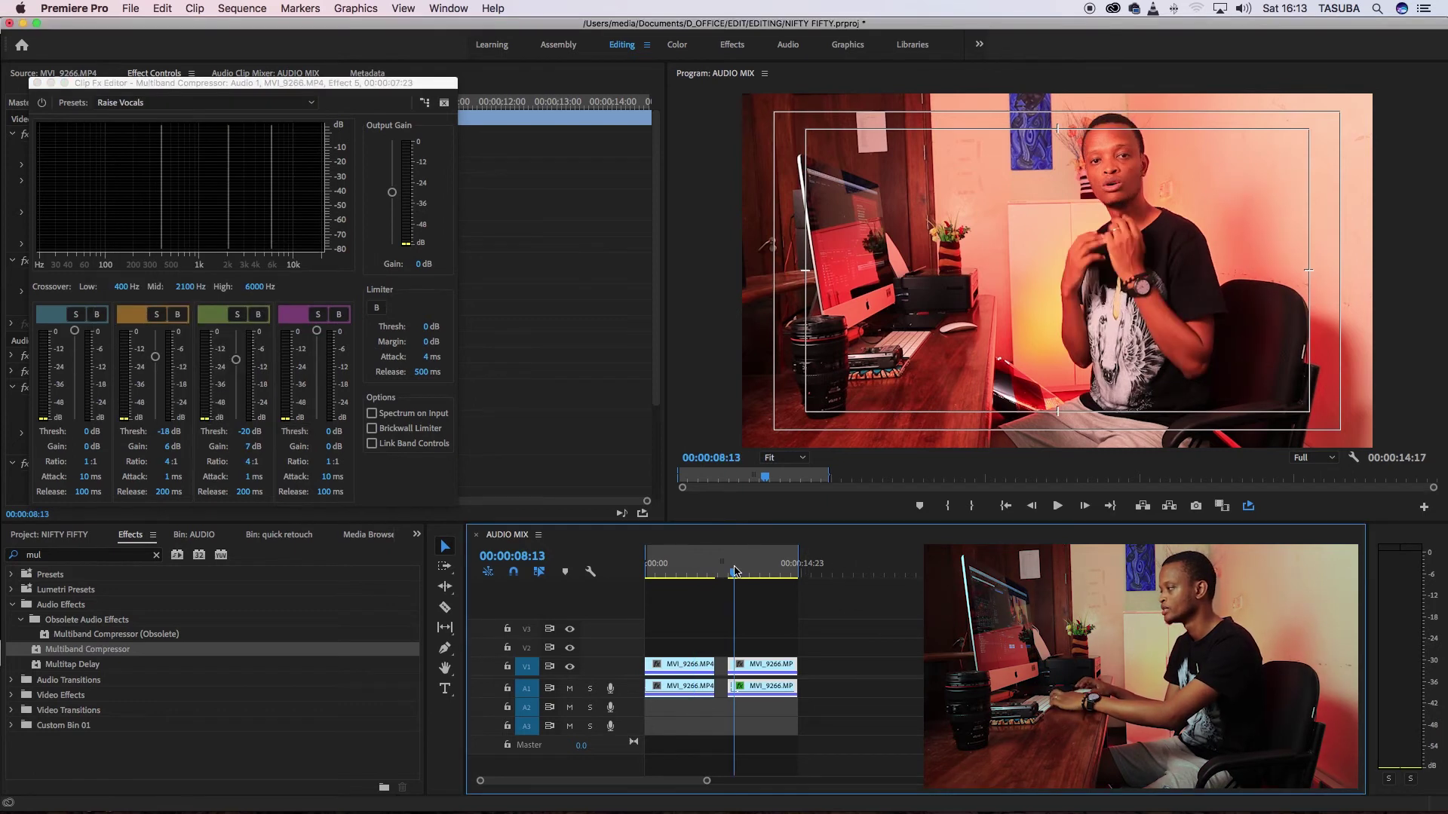
pyautogui.press('space')
# Step: Try the Pop Master preset, then return to Enhance Lows and close the editor
pyautogui.click(249, 102)
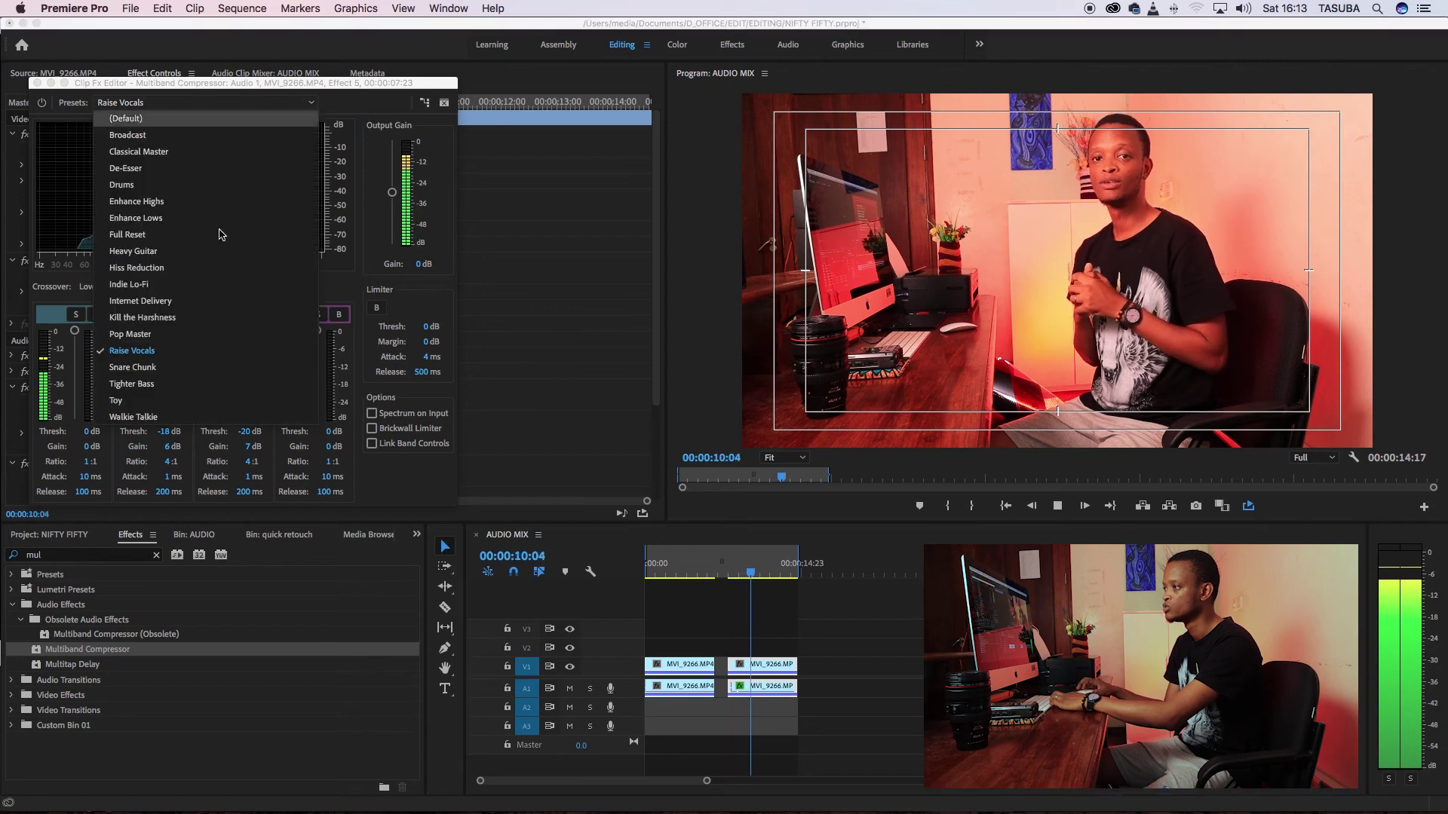
pyautogui.click(160, 334)
pyautogui.click(212, 103)
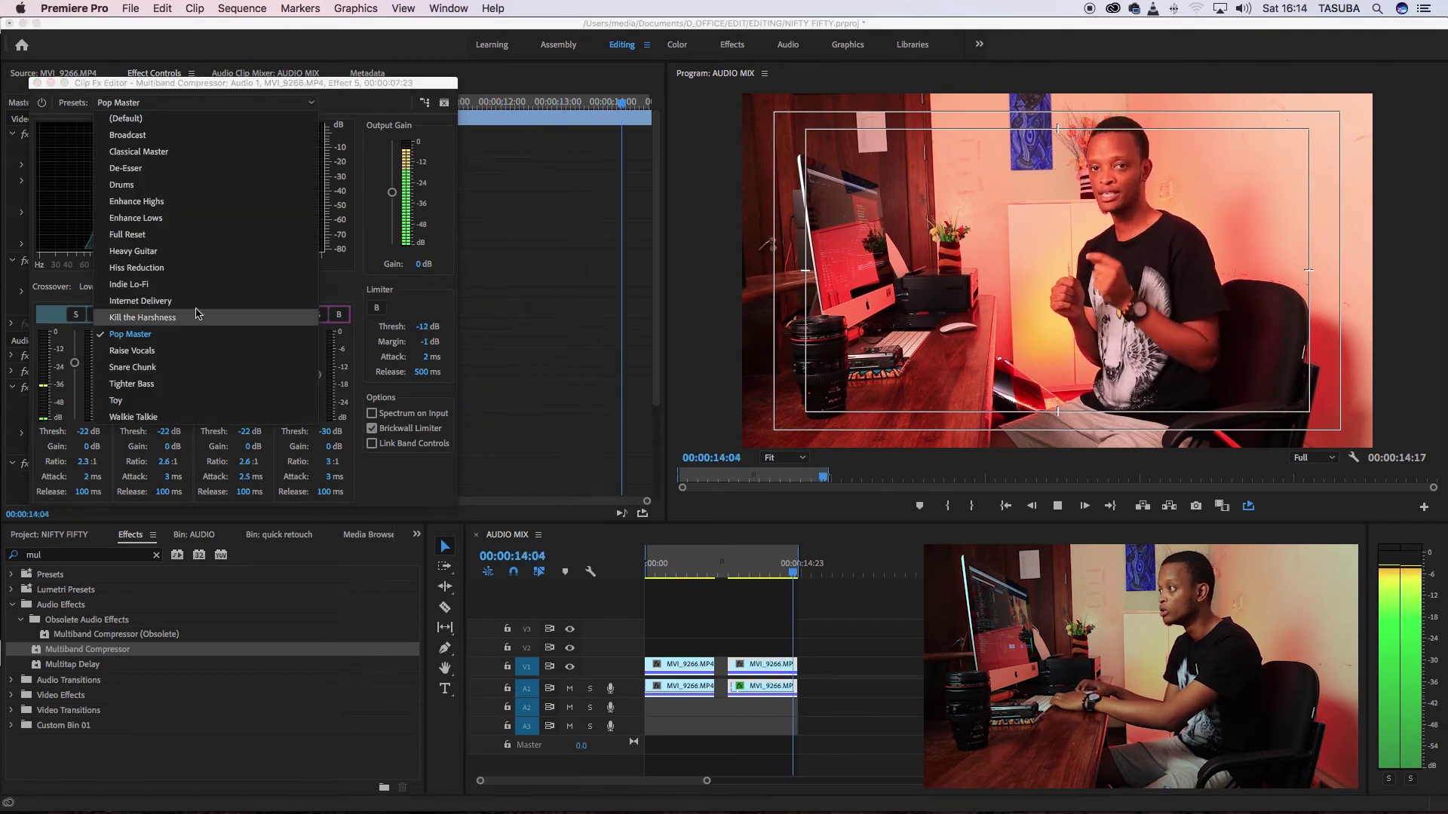
pyautogui.click(172, 218)
pyautogui.click(723, 571)
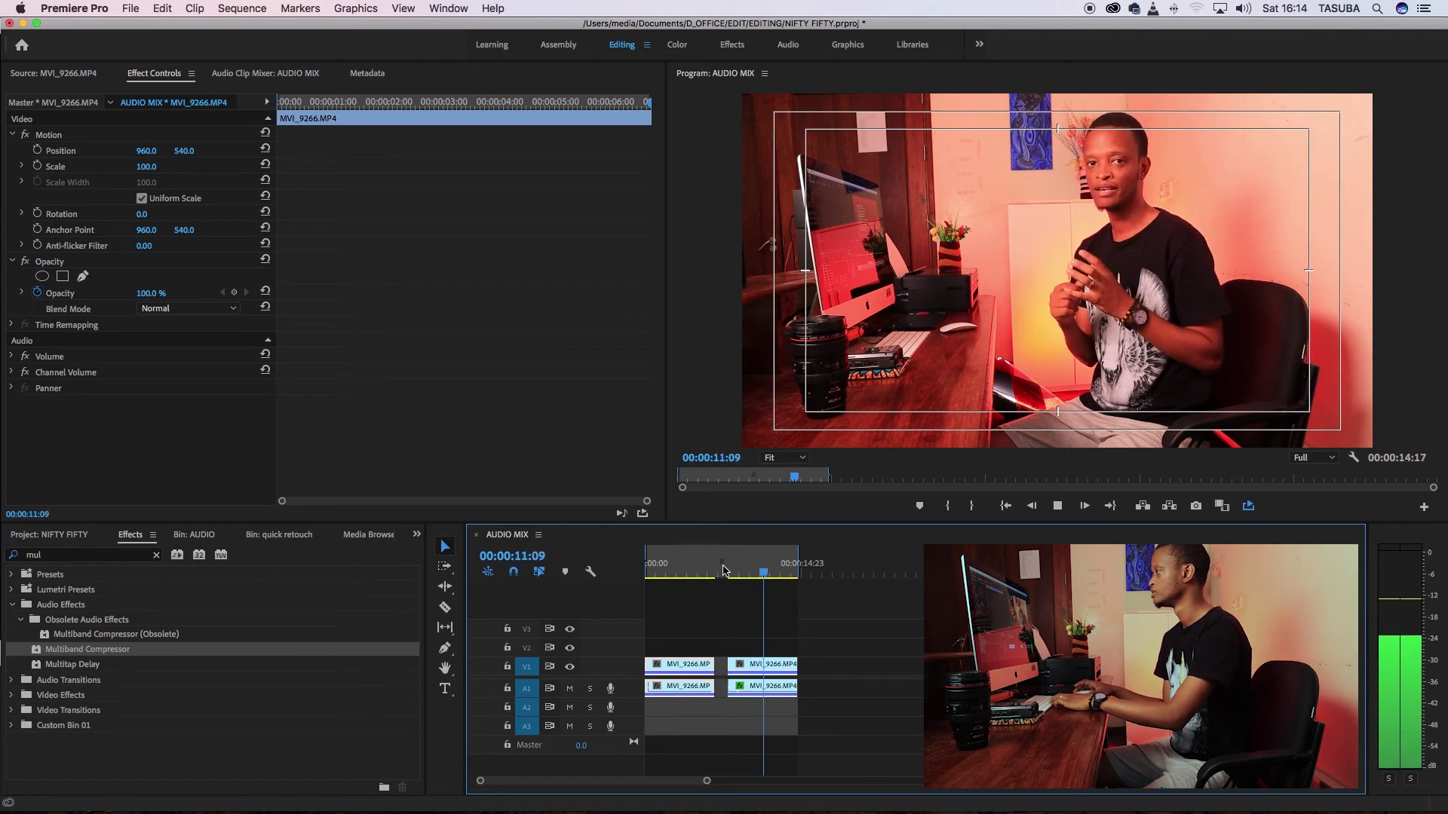
pyautogui.press('space')
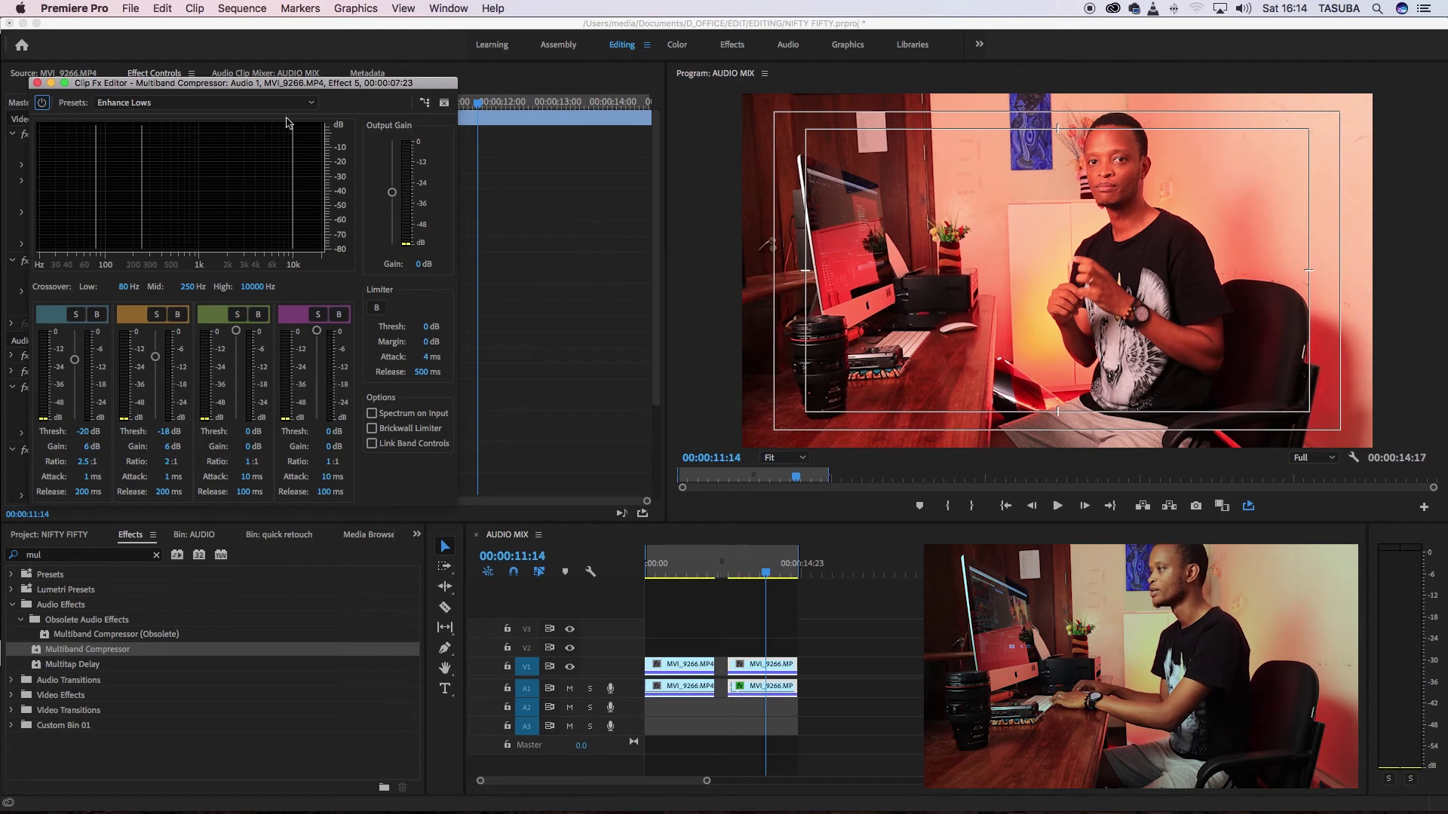
pyautogui.click(37, 84)
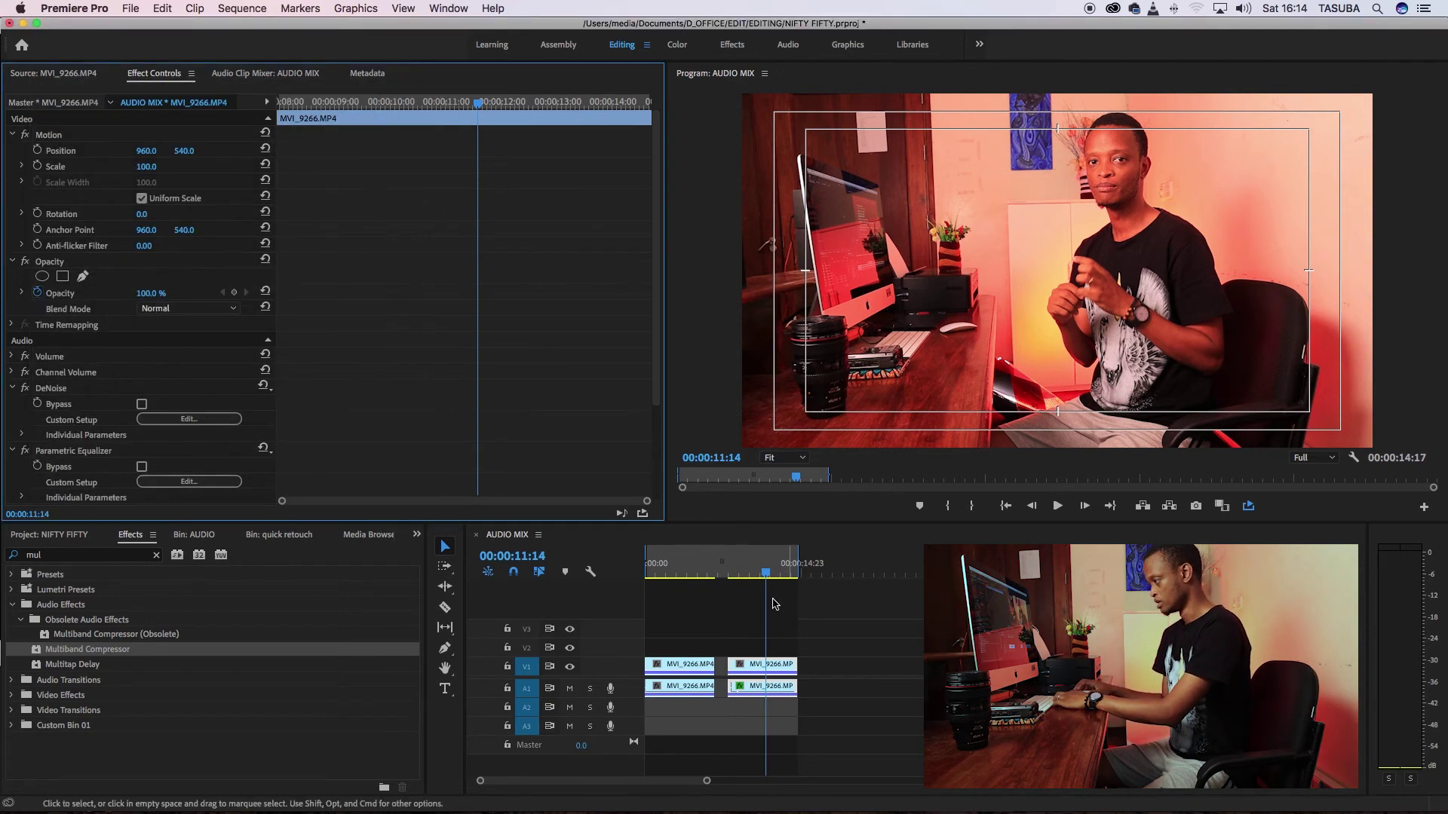
# Step: Play the clip from about 9 seconds, then select Parametric Equalizer and Multiband Compressor alongside DeNoise
pyautogui.click(740, 570)
pyautogui.moveTo(740, 570); pyautogui.dragTo(599, 572)
pyautogui.press('space')
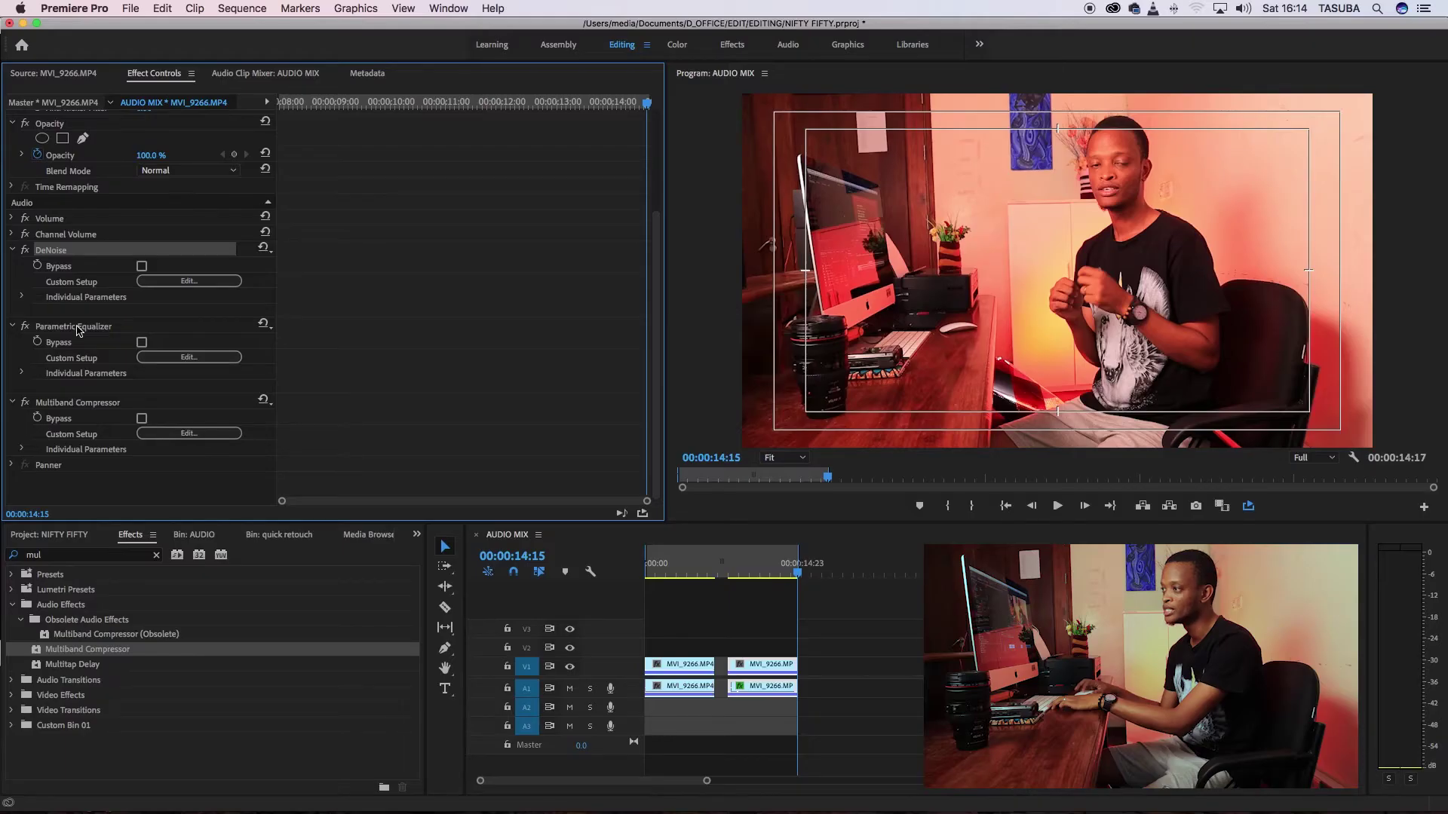
pyautogui.keyDown('super'); pyautogui.click(80, 326); pyautogui.keyUp('super')
pyautogui.keyDown('super'); pyautogui.click(89, 402); pyautogui.keyUp('super')
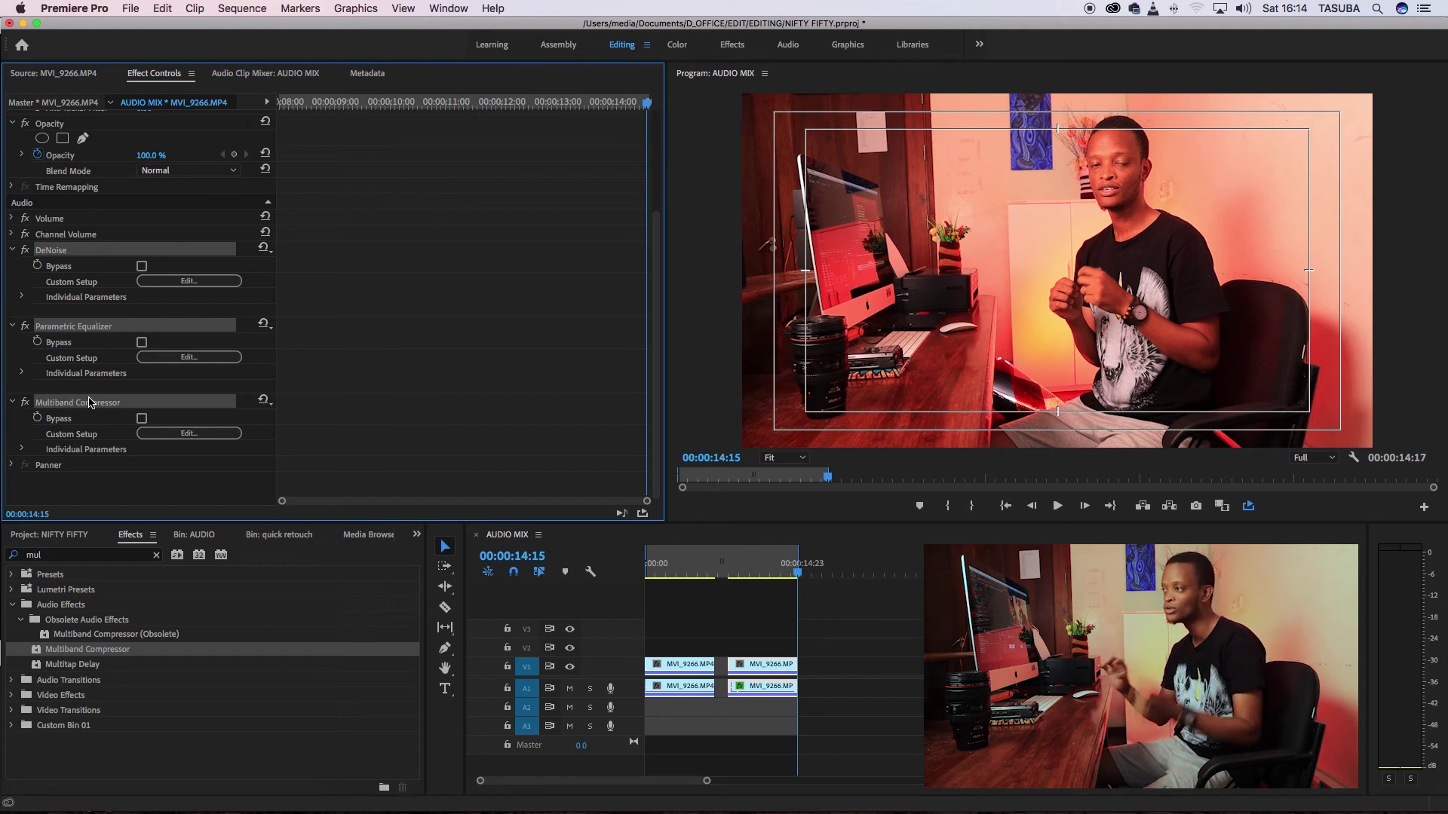
# Step: Save the selected DeNoise, Parametric Equalizer and Multiband Compressor as a named preset and expand Presets
pyautogui.rightClick(89, 402)
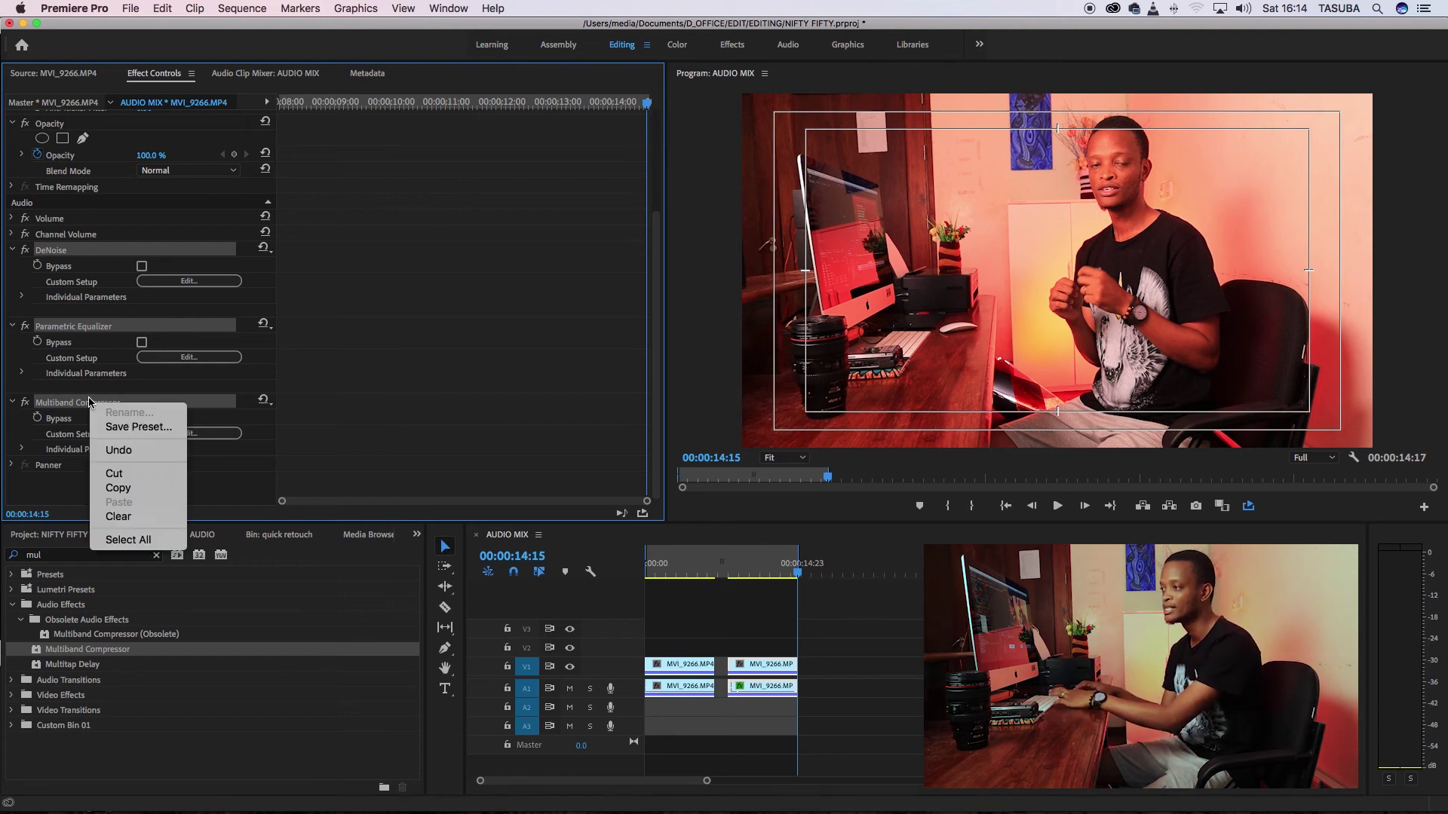
pyautogui.click(137, 427)
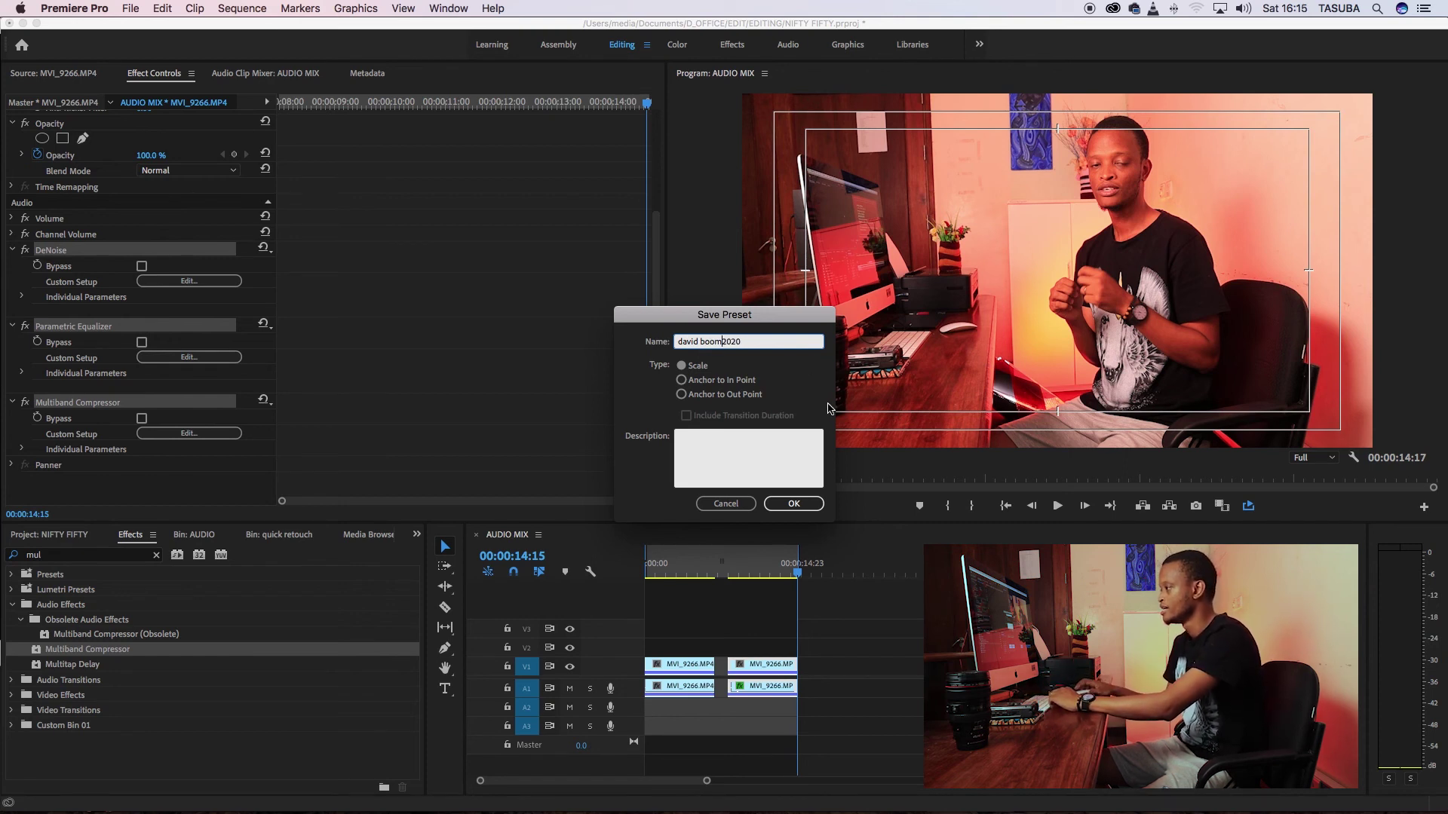
pyautogui.click(807, 507)
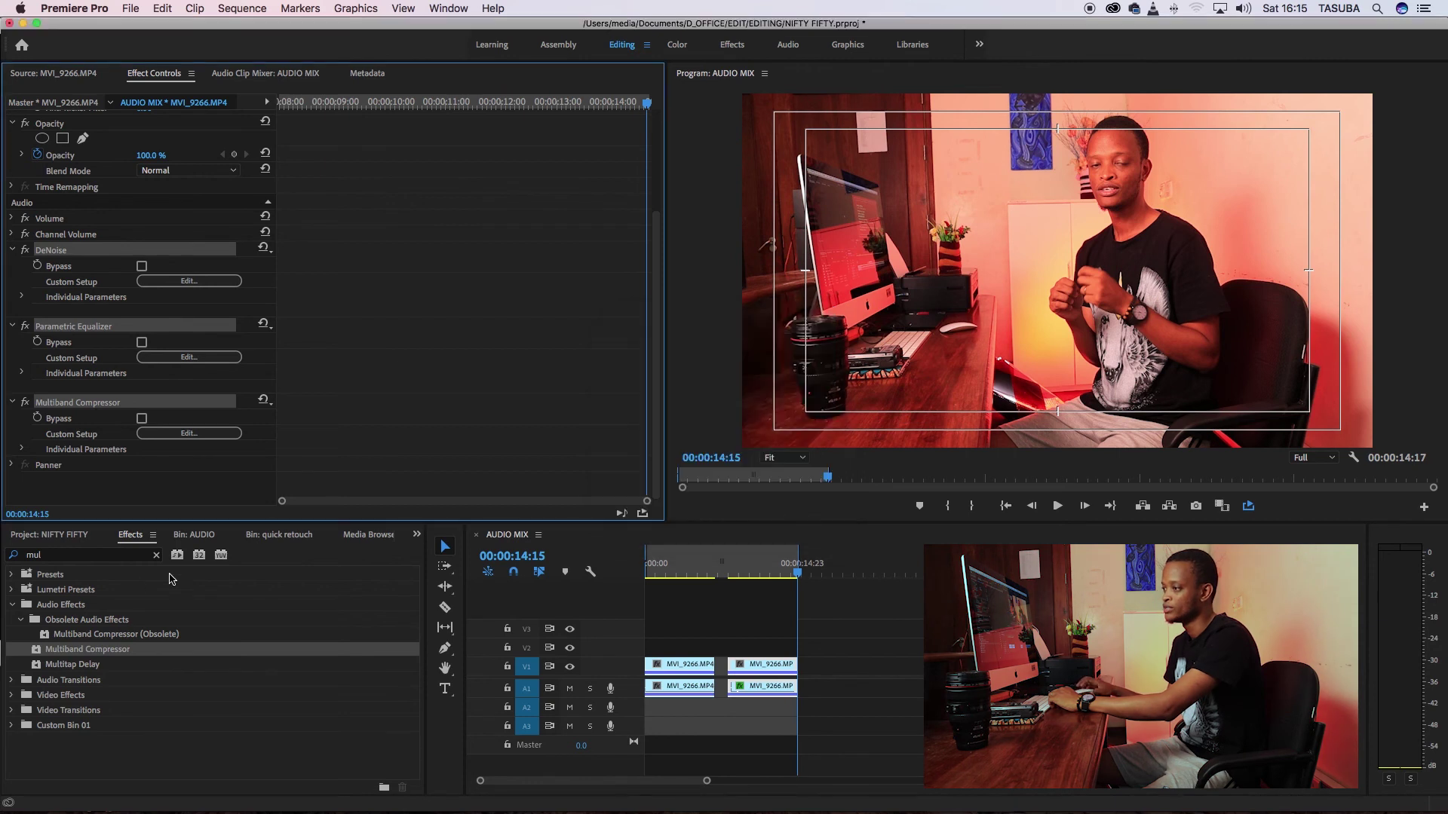
pyautogui.click(12, 574)
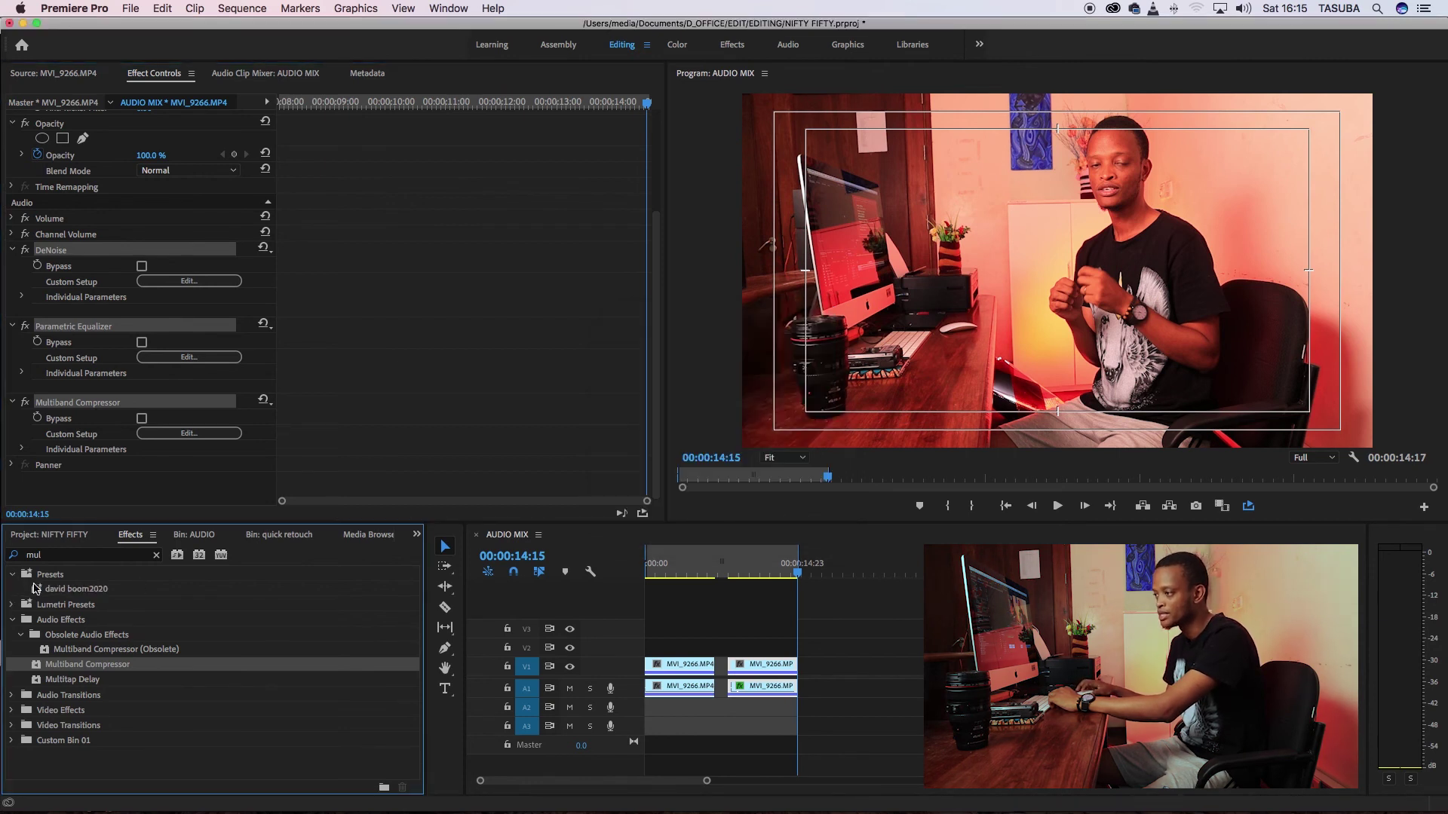
# Step: Select the new custom preset, clear the 'mul' search, and expand the full Presets folder
pyautogui.click(40, 592)
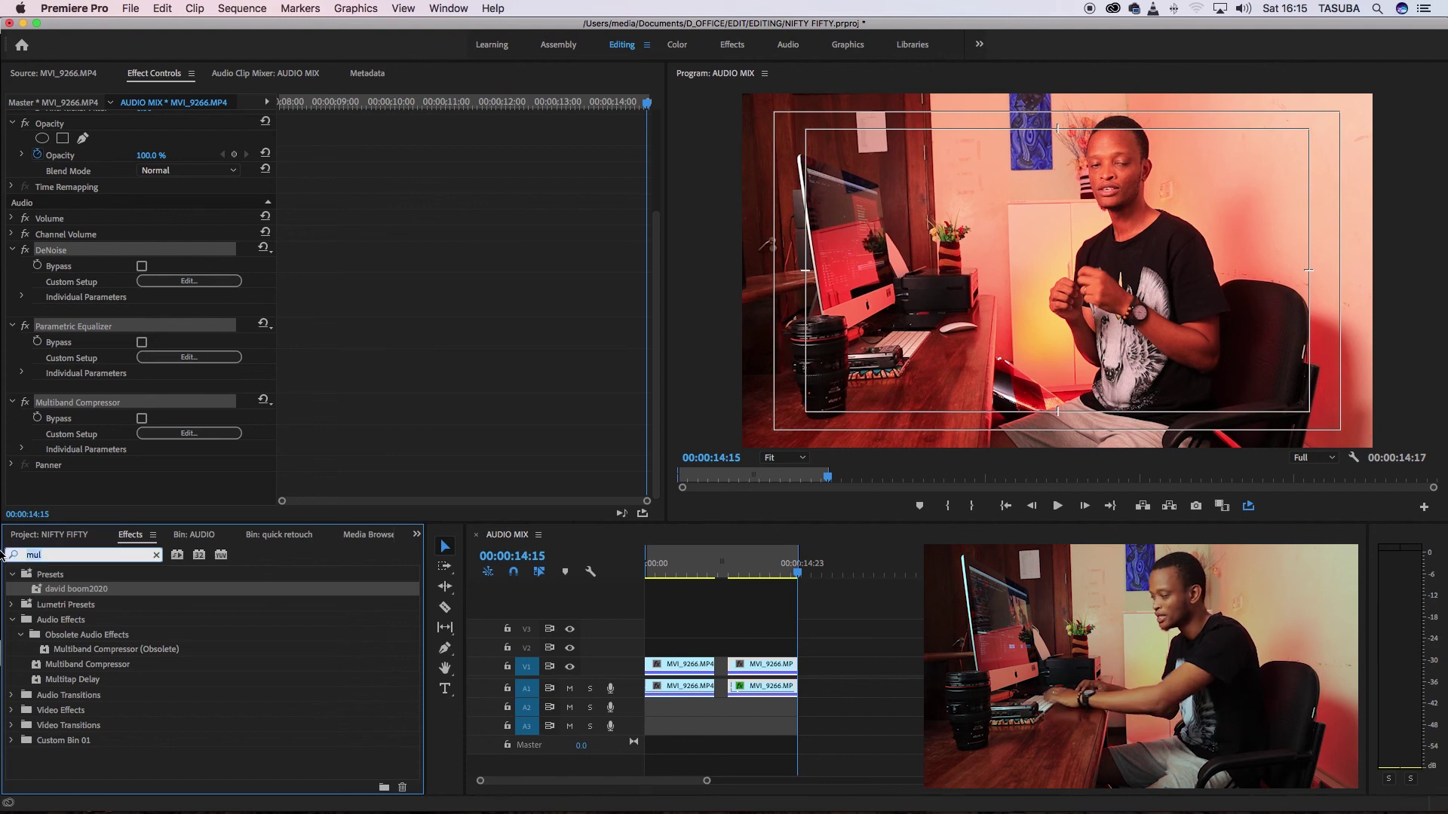
pyautogui.click(156, 555)
pyautogui.click(12, 575)
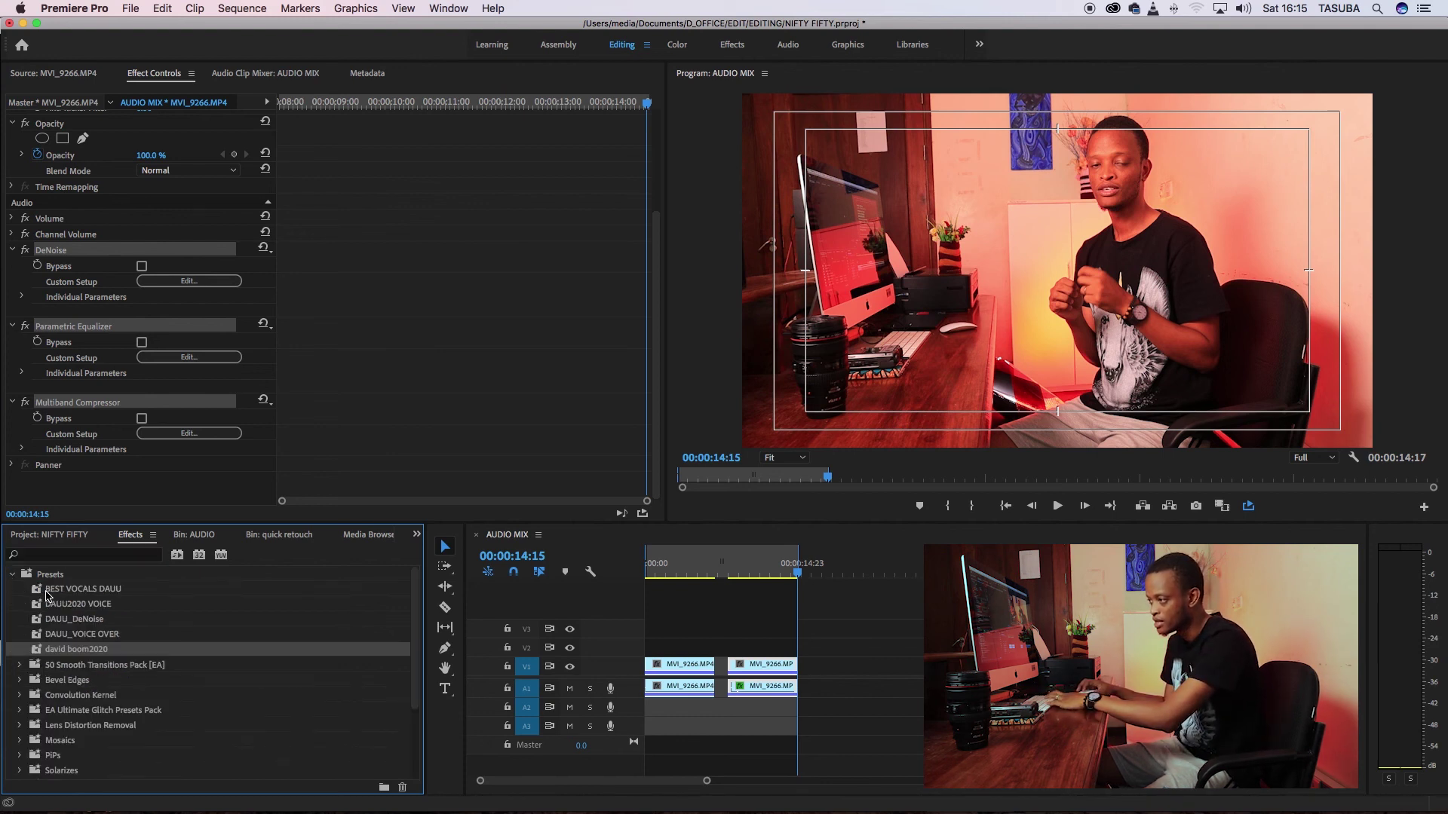